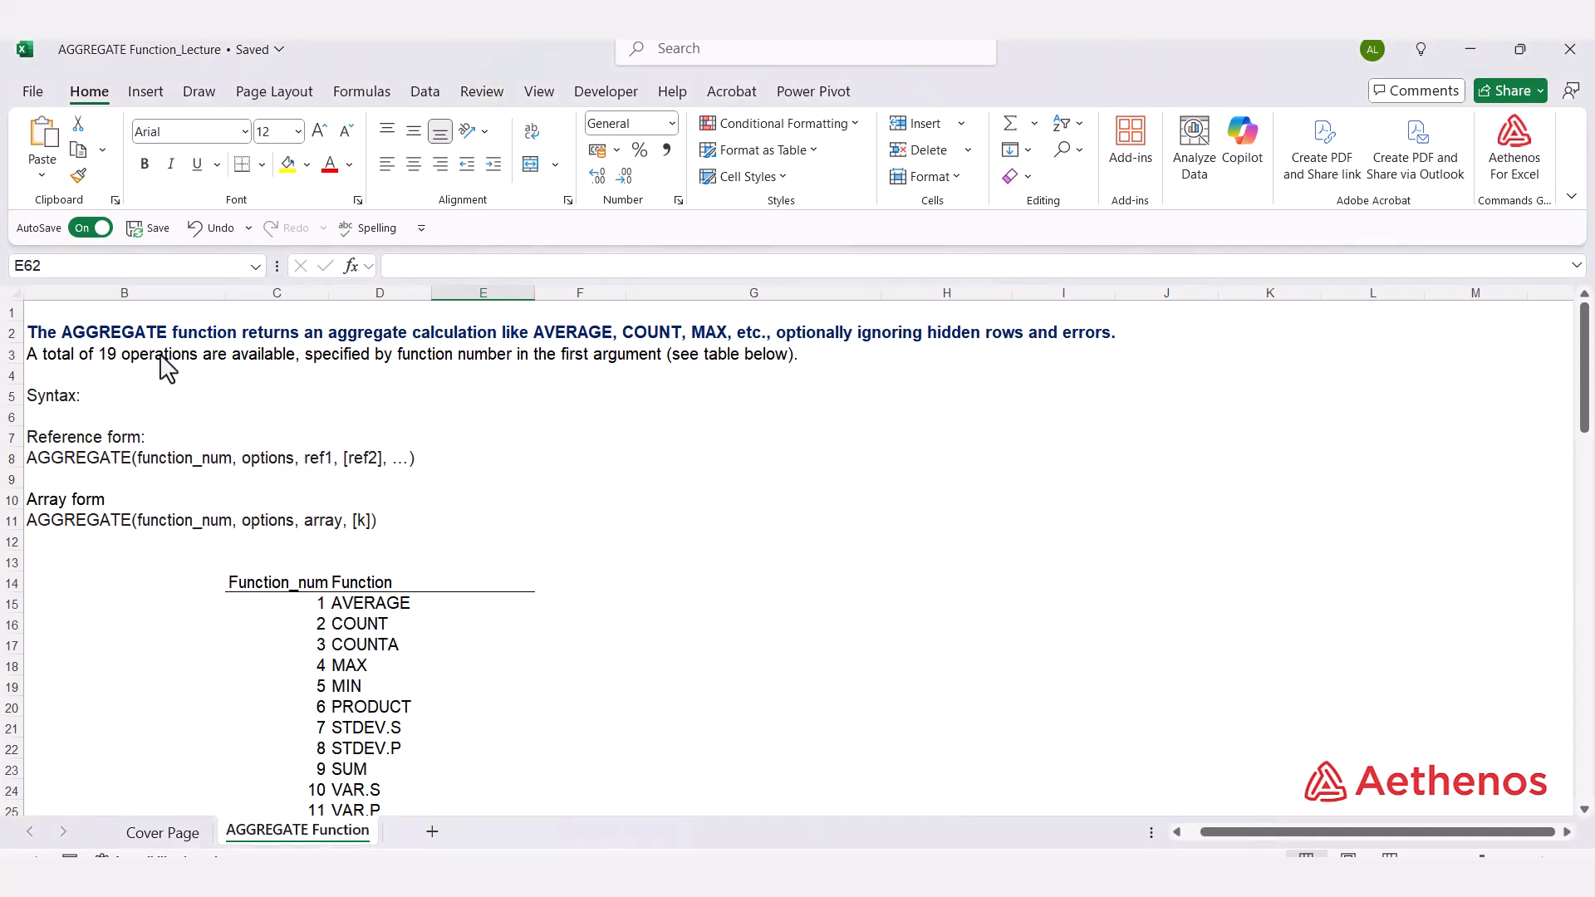
Review the AGGREGATE syntax, the function number and option tables, and the error cells in the Scores list.
{"action": "scroll", "coordinate": [384, 553], "scroll_direction": "down", "scroll_amount": 2}
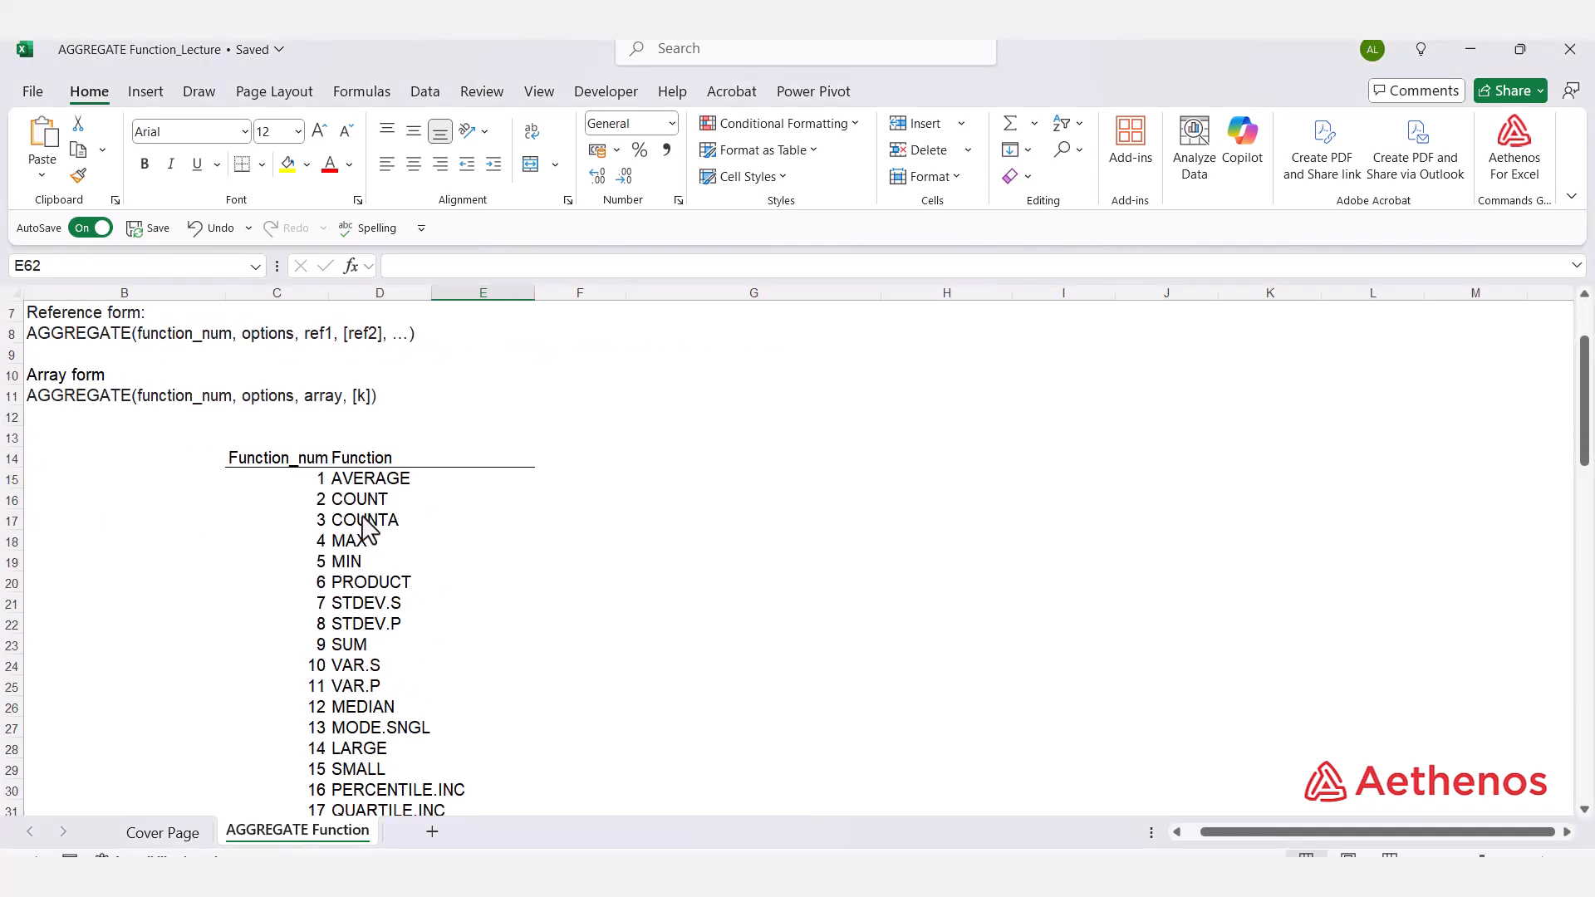
{"action": "scroll", "coordinate": [395, 693], "scroll_direction": "down", "scroll_amount": 2}
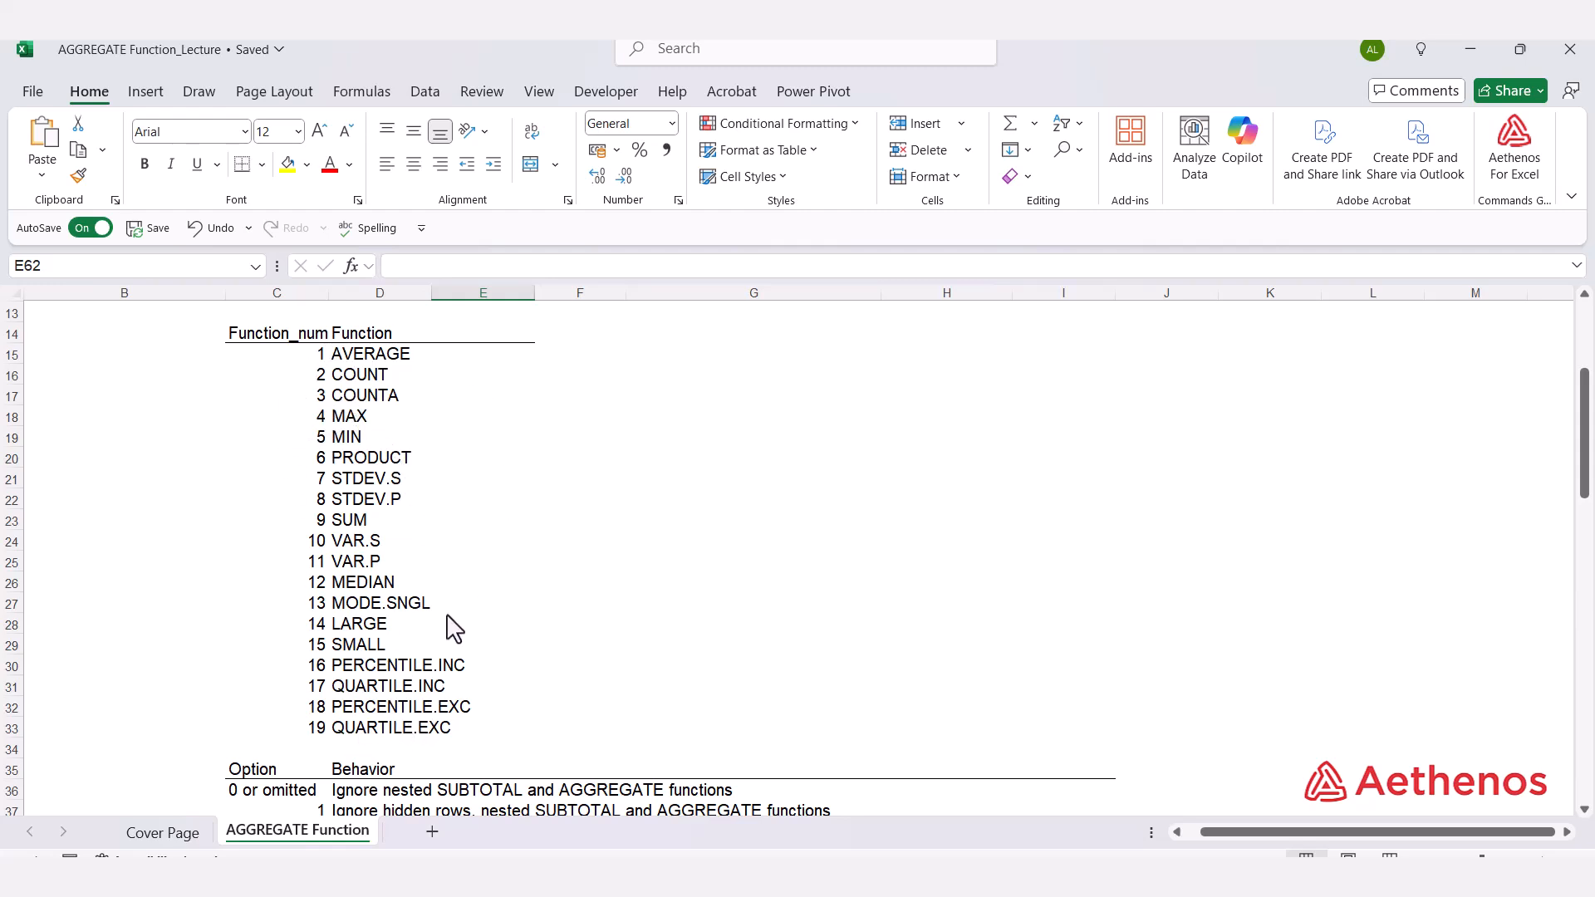
{"action": "scroll", "coordinate": [454, 629], "scroll_direction": "up", "scroll_amount": 4}
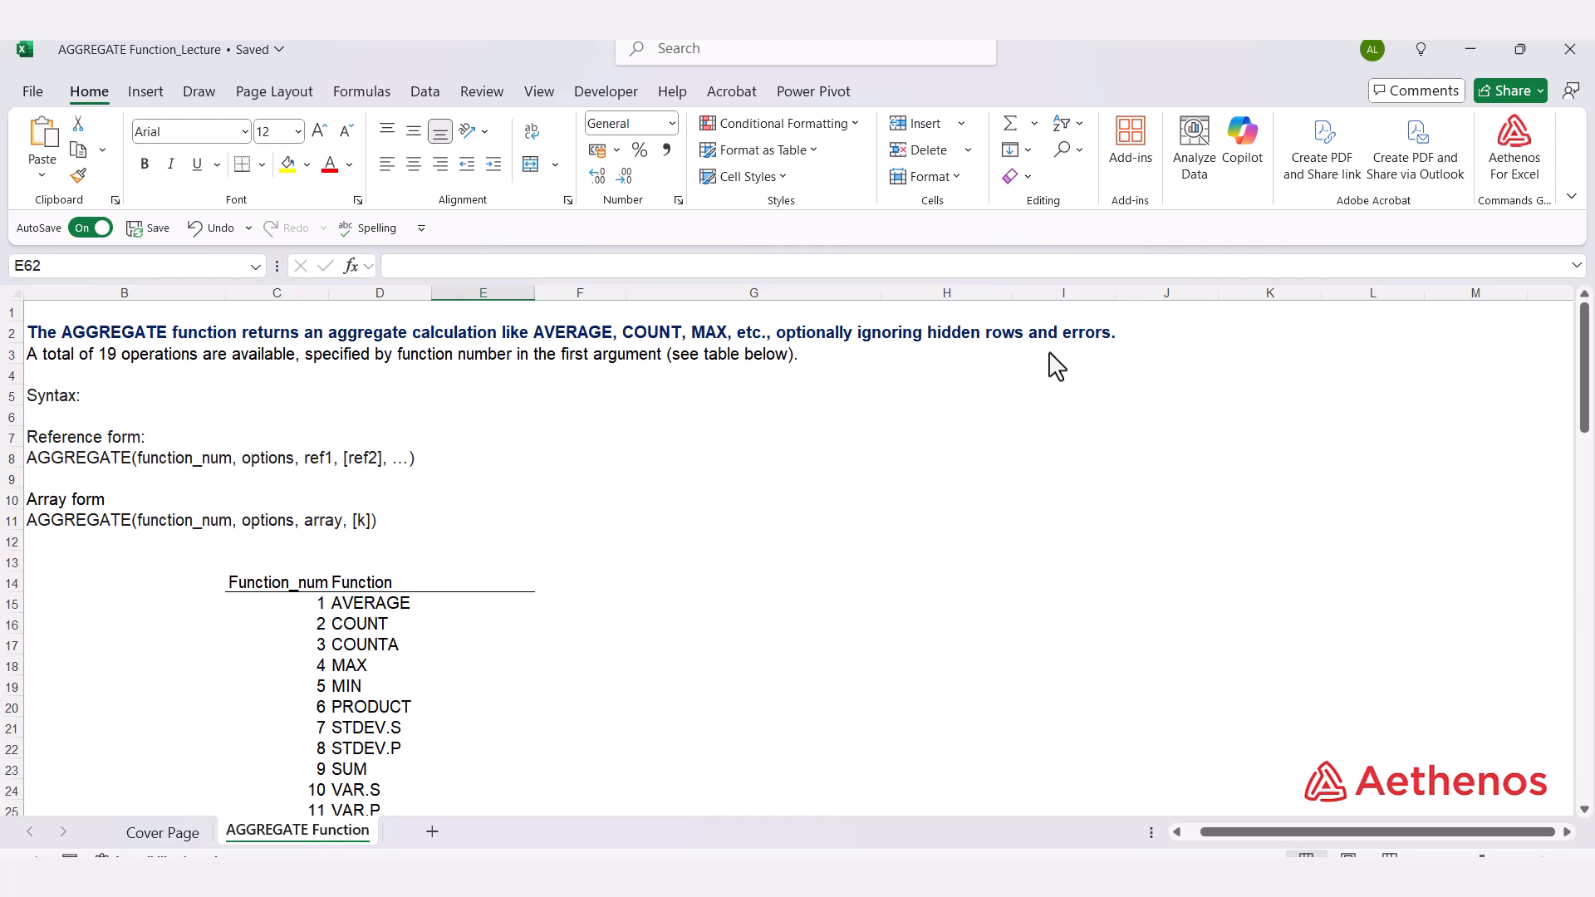
{"action": "scroll", "coordinate": [831, 504], "scroll_direction": "down", "scroll_amount": 5}
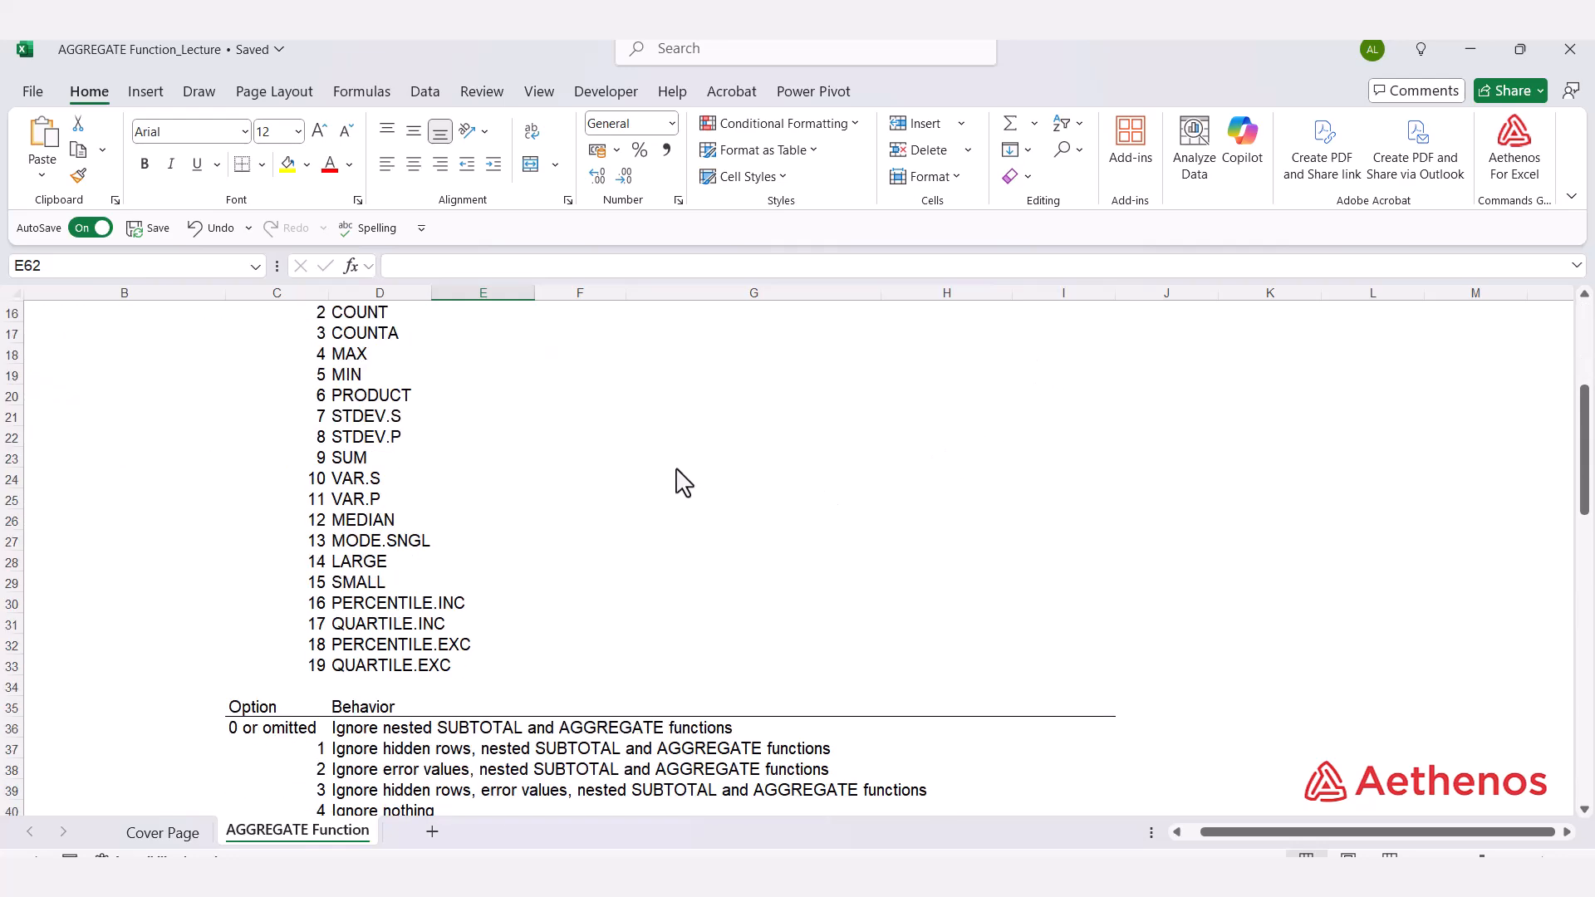
{"action": "scroll", "coordinate": [685, 482], "scroll_direction": "up", "scroll_amount": 3}
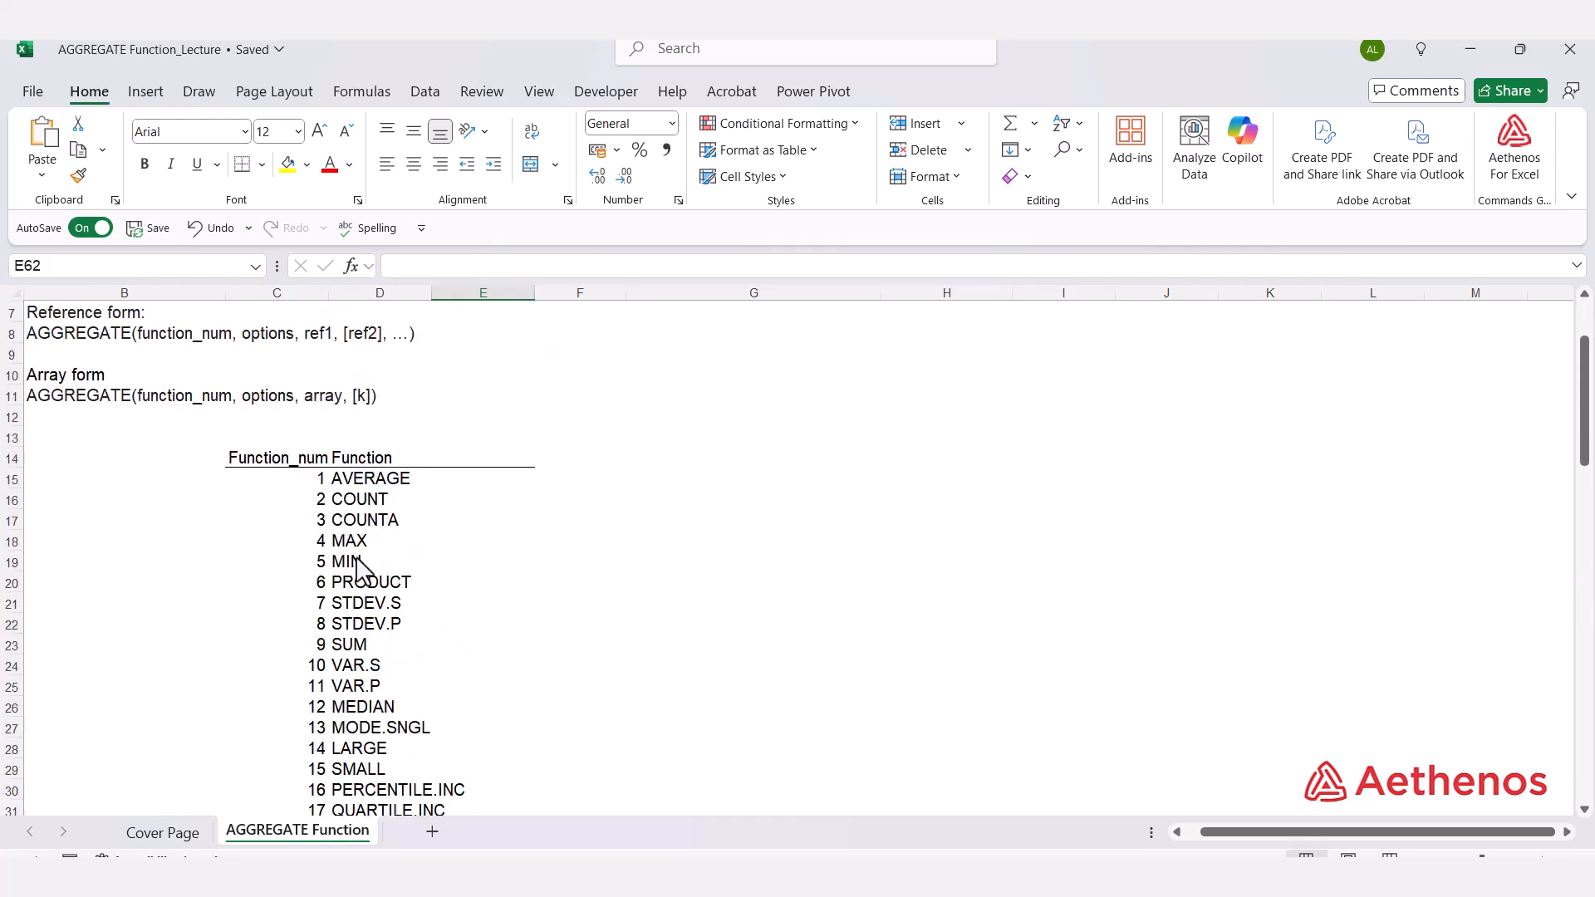
{"action": "scroll", "coordinate": [359, 573], "scroll_direction": "down", "scroll_amount": 4}
{"action": "scroll", "coordinate": [359, 573], "scroll_direction": "down", "scroll_amount": 3}
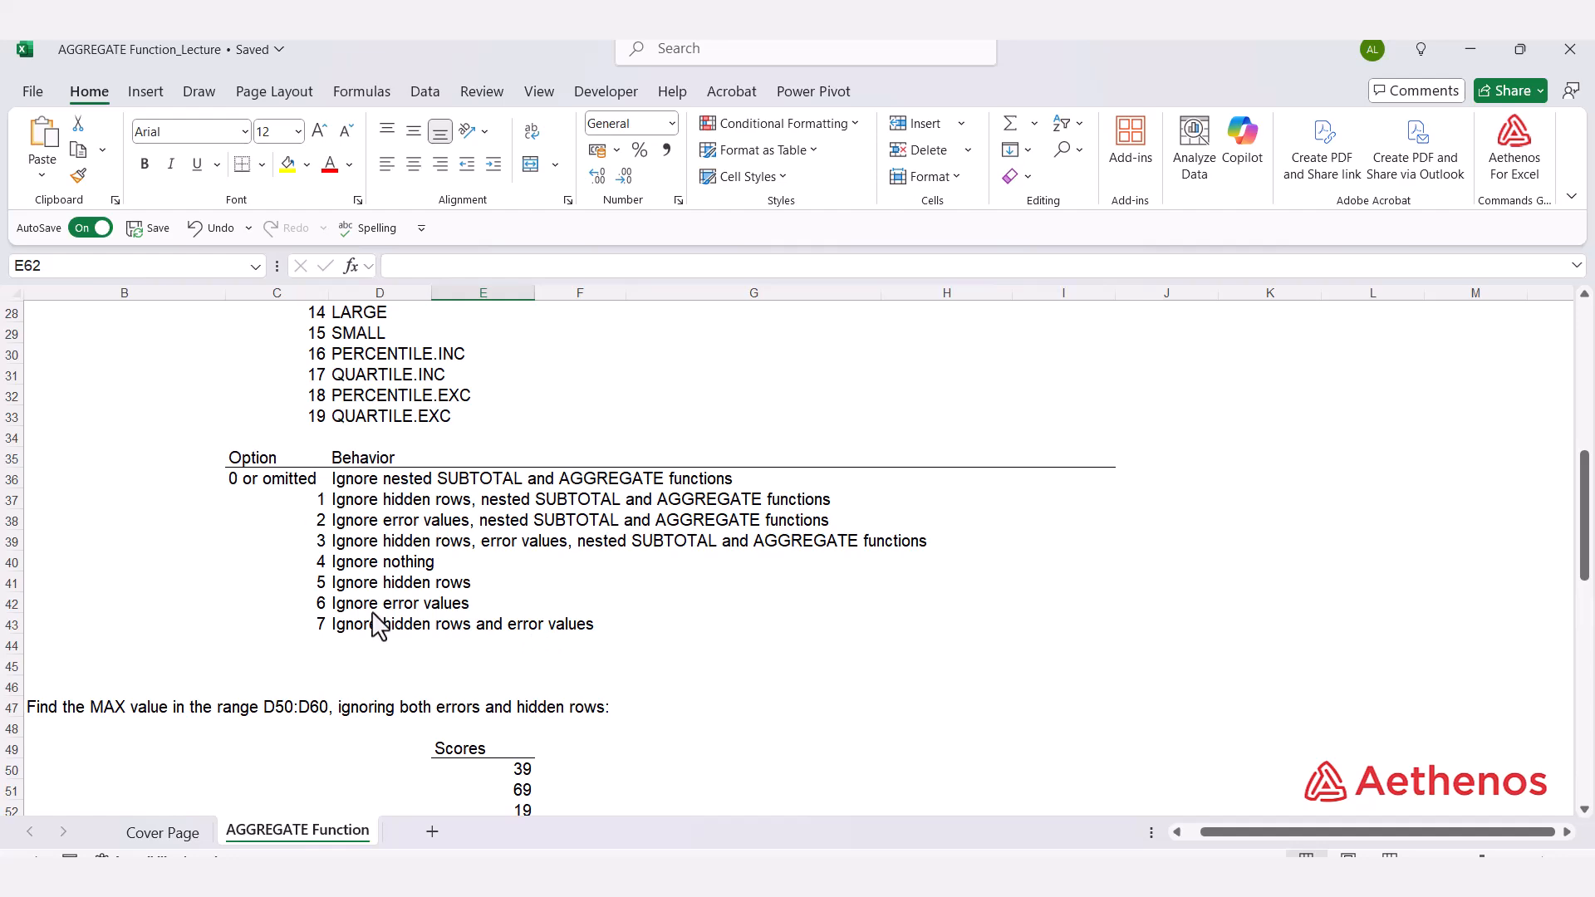
{"action": "scroll", "coordinate": [374, 623], "scroll_direction": "up", "scroll_amount": 3}
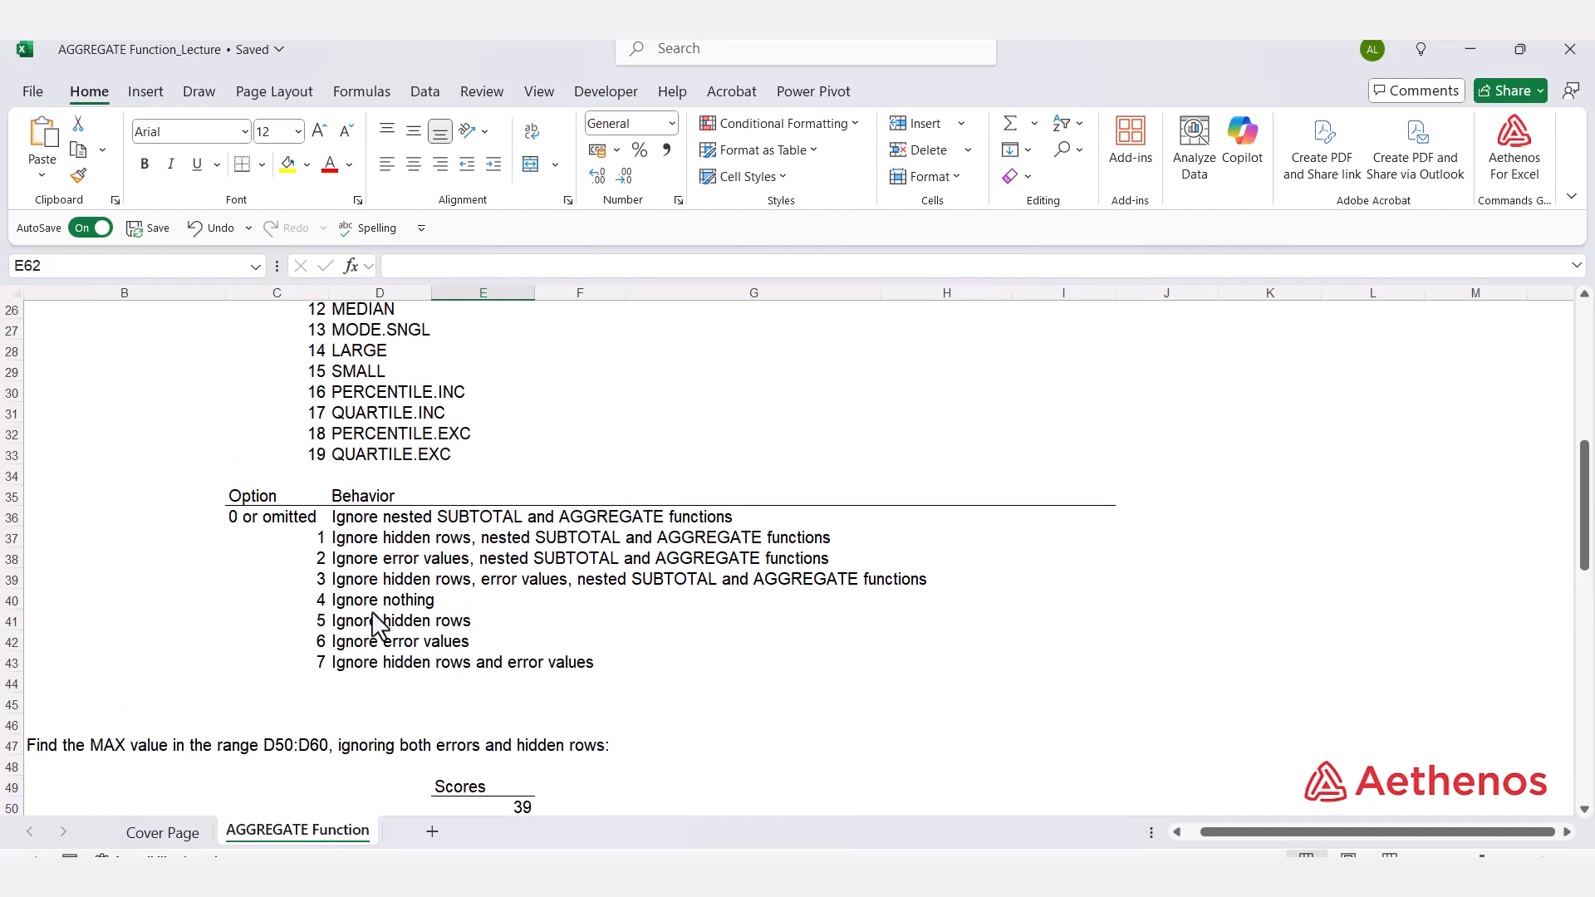
{"action": "scroll", "coordinate": [407, 550], "scroll_direction": "down", "scroll_amount": 6}
{"action": "scroll", "coordinate": [407, 550], "scroll_direction": "down", "scroll_amount": 2}
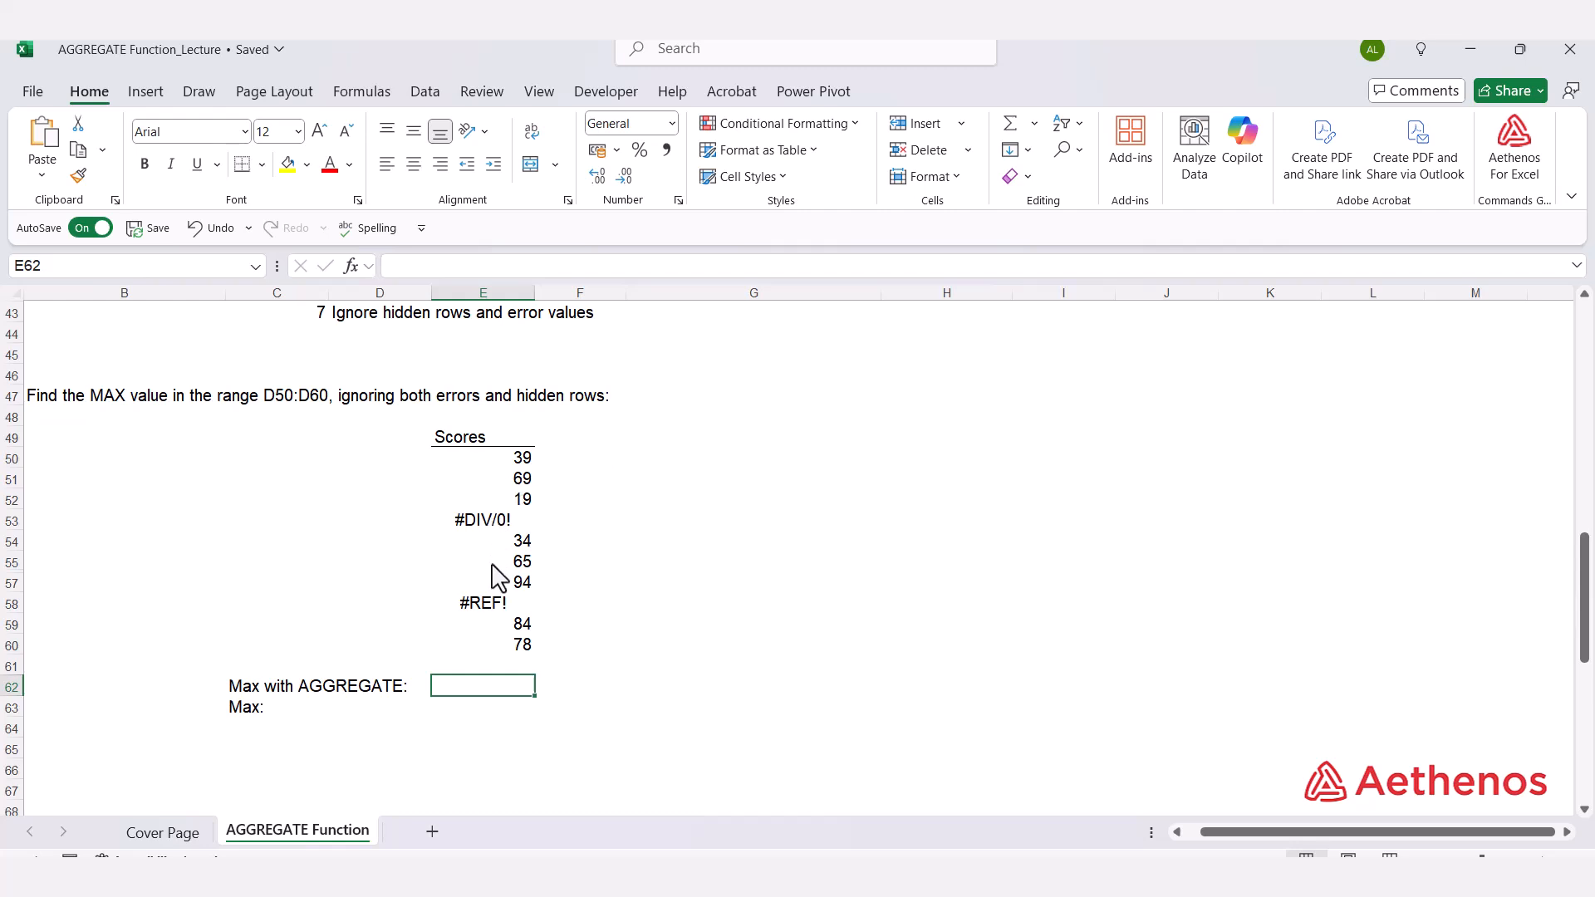
{"action": "left_click", "coordinate": [488, 607]}
{"action": "left_click", "coordinate": [486, 525]}
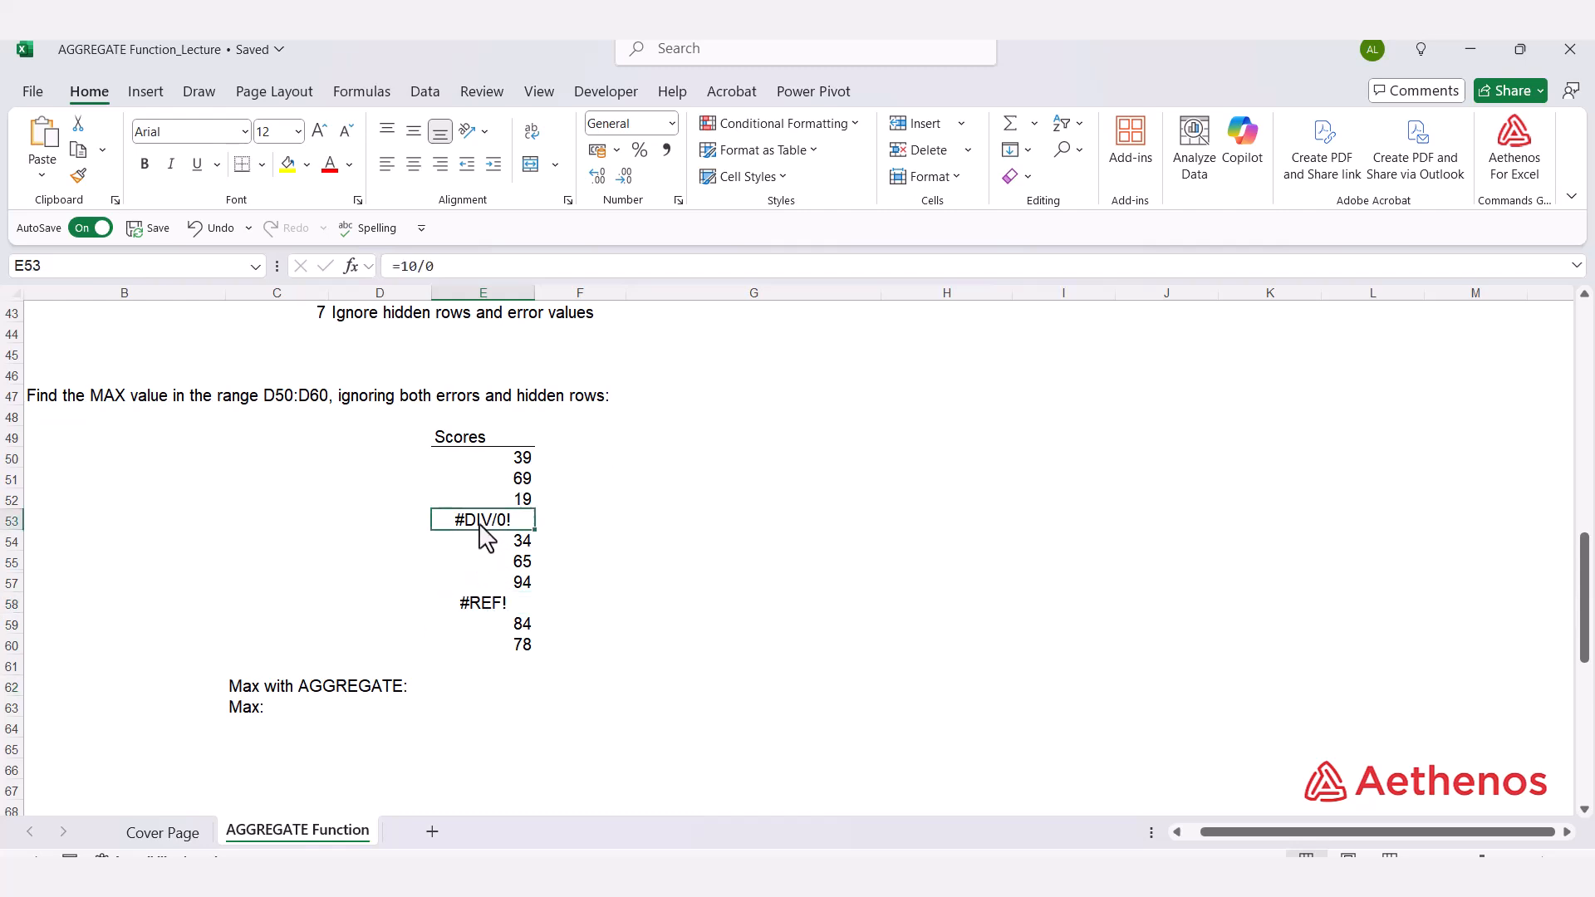
Unhide the hidden row between rows 55 and 57 to check its score, and undo the unhiding.
{"action": "left_click", "coordinate": [16, 564]}
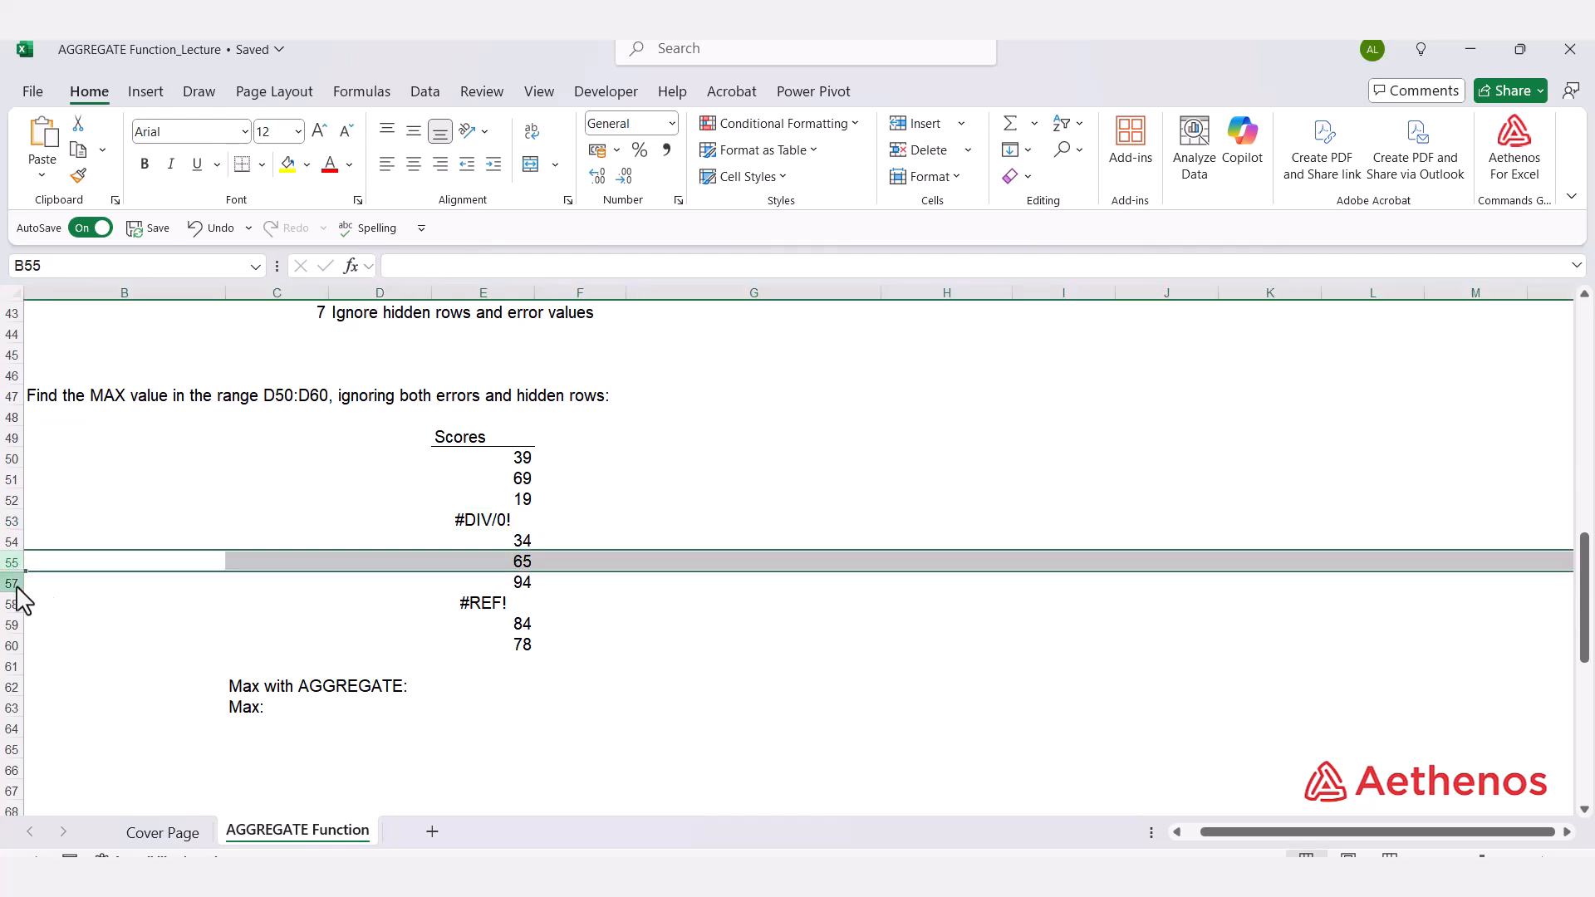
{"action": "left_click", "coordinate": [14, 584]}
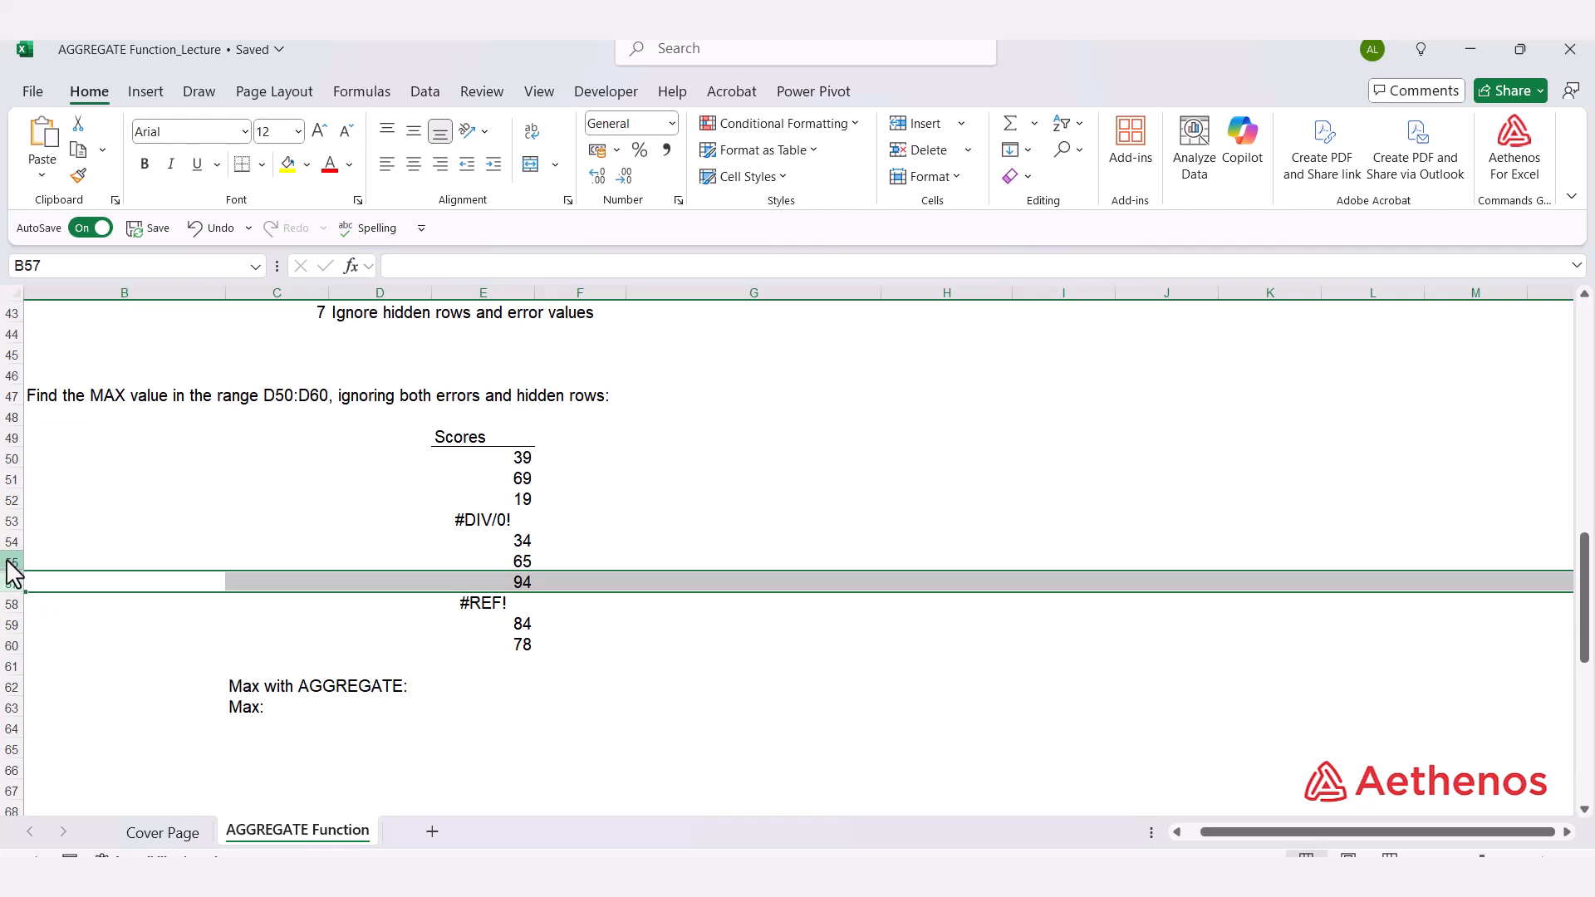
{"action": "left_click", "coordinate": [79, 565]}
{"action": "left_click_drag", "start_coordinate": [17, 563], "coordinate": [14, 596]}
{"action": "right_click", "coordinate": [9, 586]}
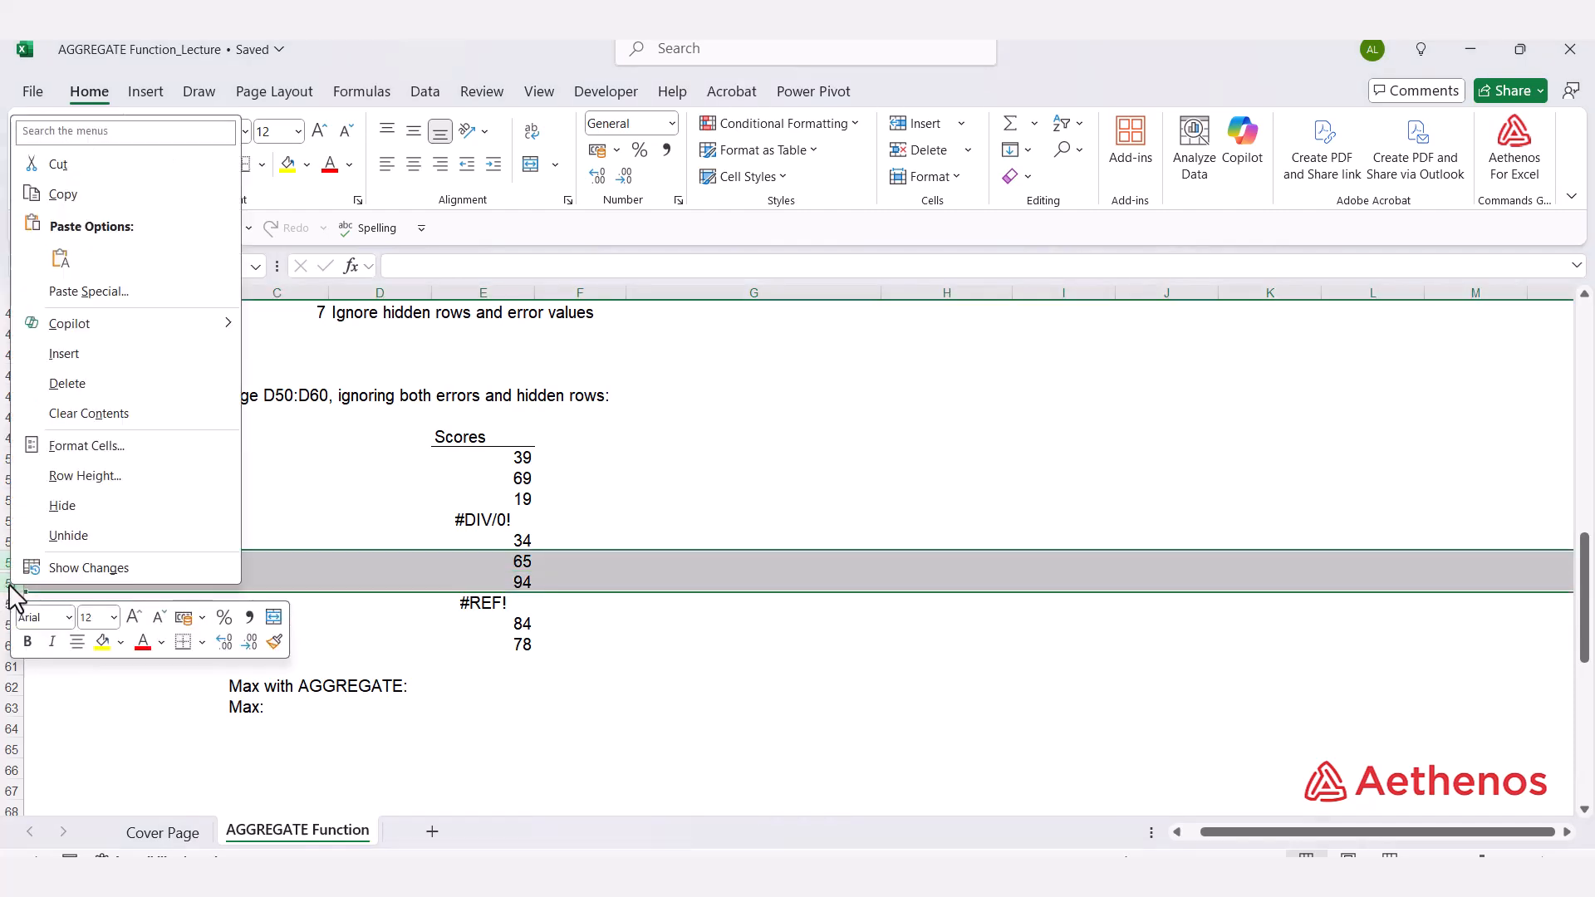
{"action": "left_click", "coordinate": [68, 536]}
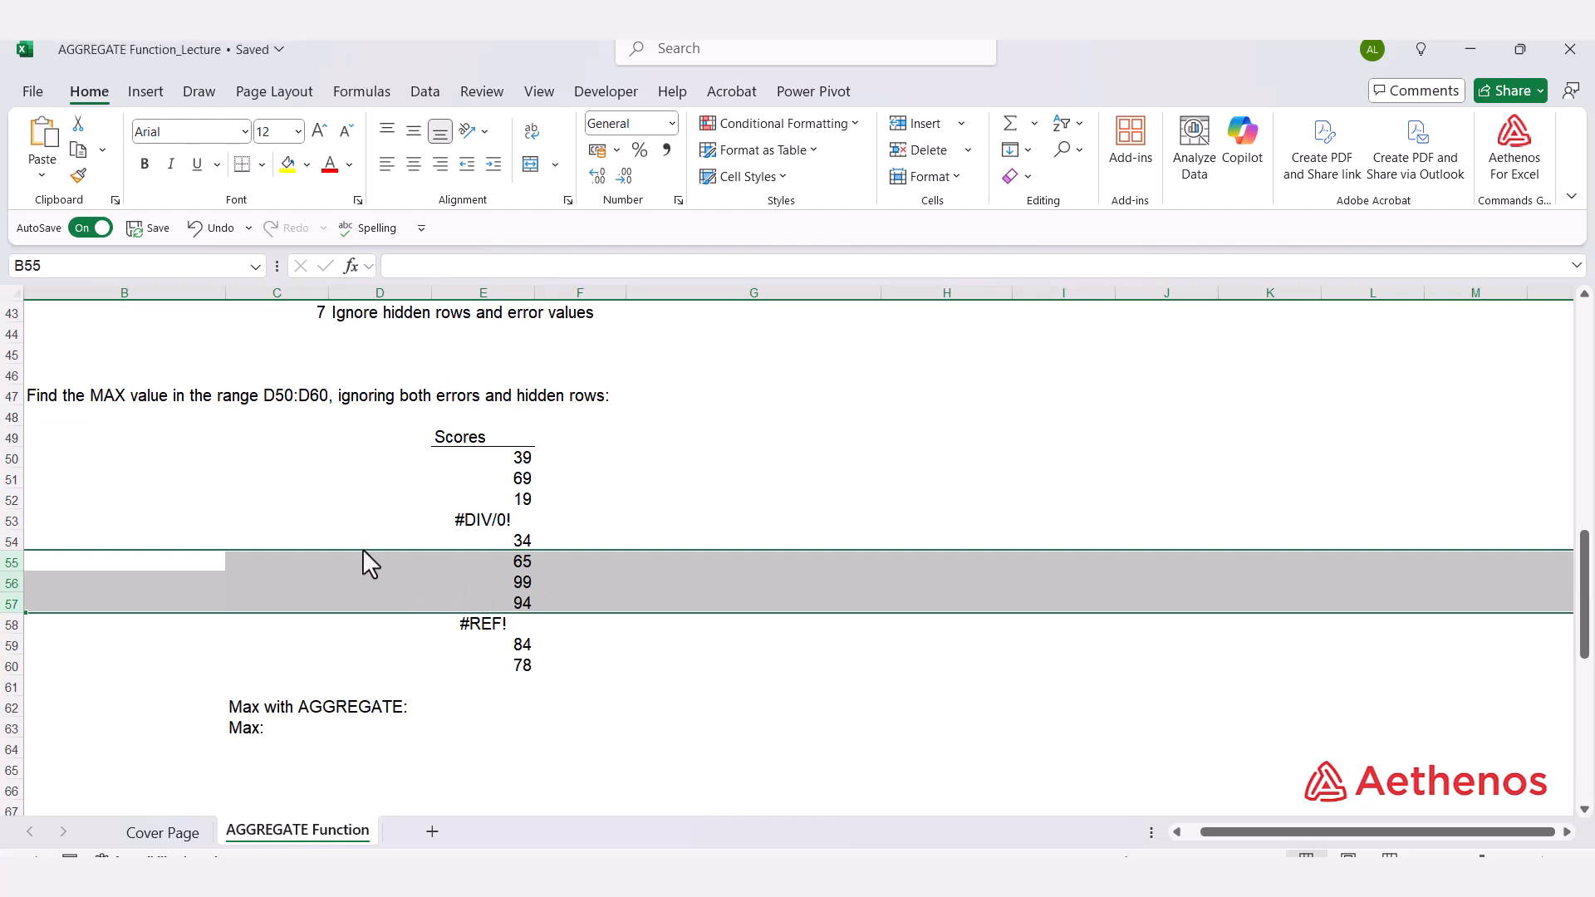
{"action": "key", "text": "ctrl+z"}
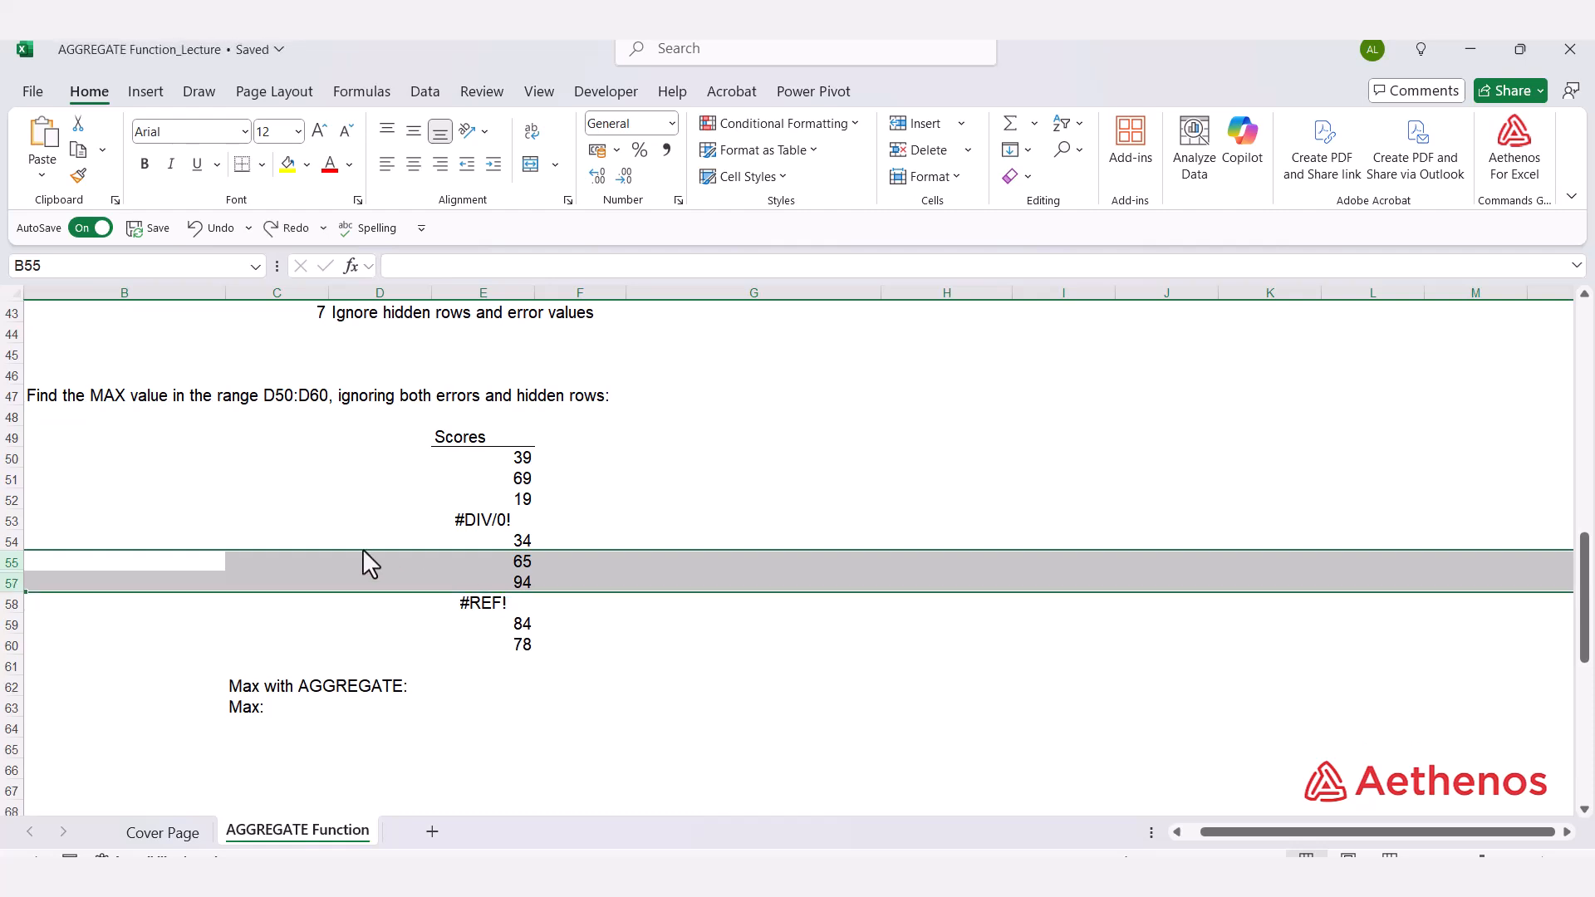
{"action": "left_click", "coordinate": [650, 615]}
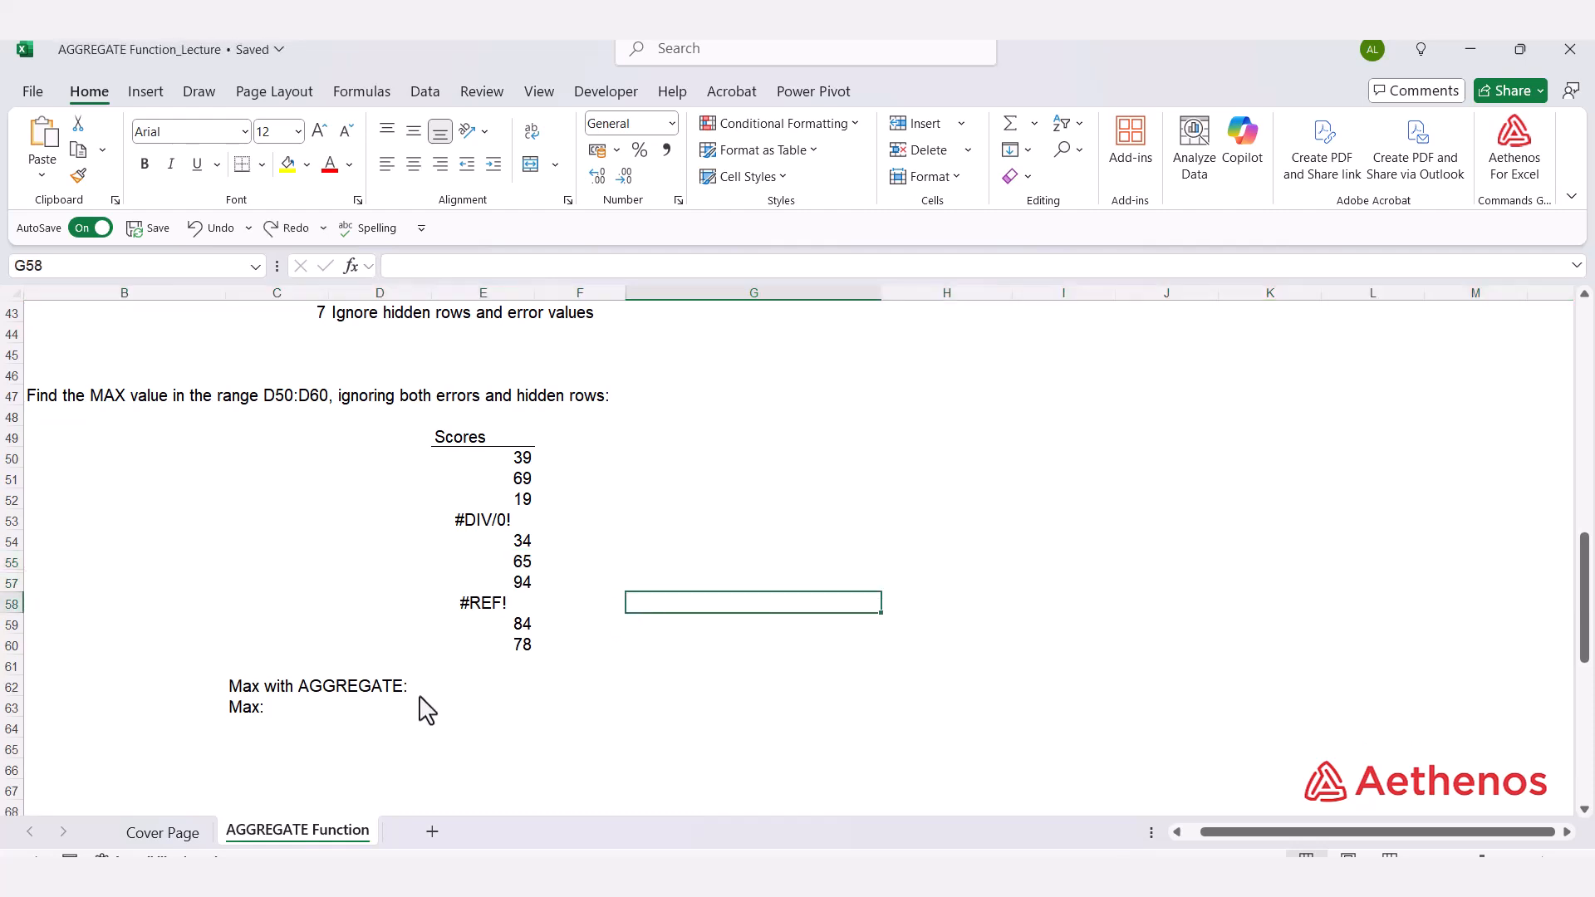
Enter =MAX(E50:E60) in cell E63 beside the Max label and select the cell to check it.
{"action": "left_click", "coordinate": [482, 715]}
{"action": "left_click", "coordinate": [270, 708]}
{"action": "left_click", "coordinate": [525, 715]}
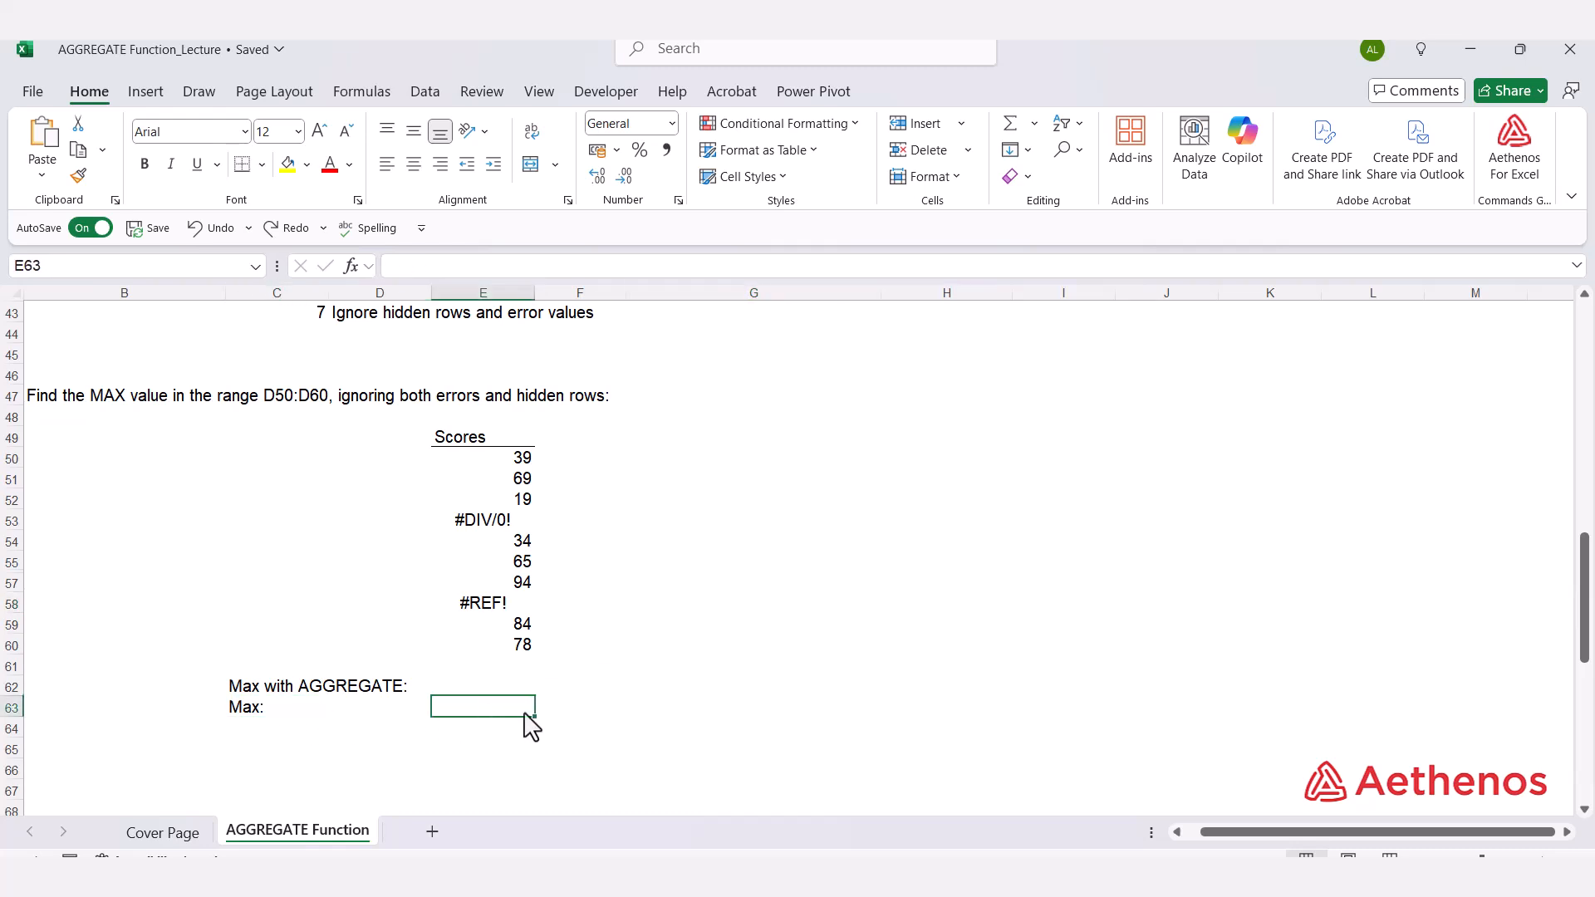
{"action": "type", "text": "="}
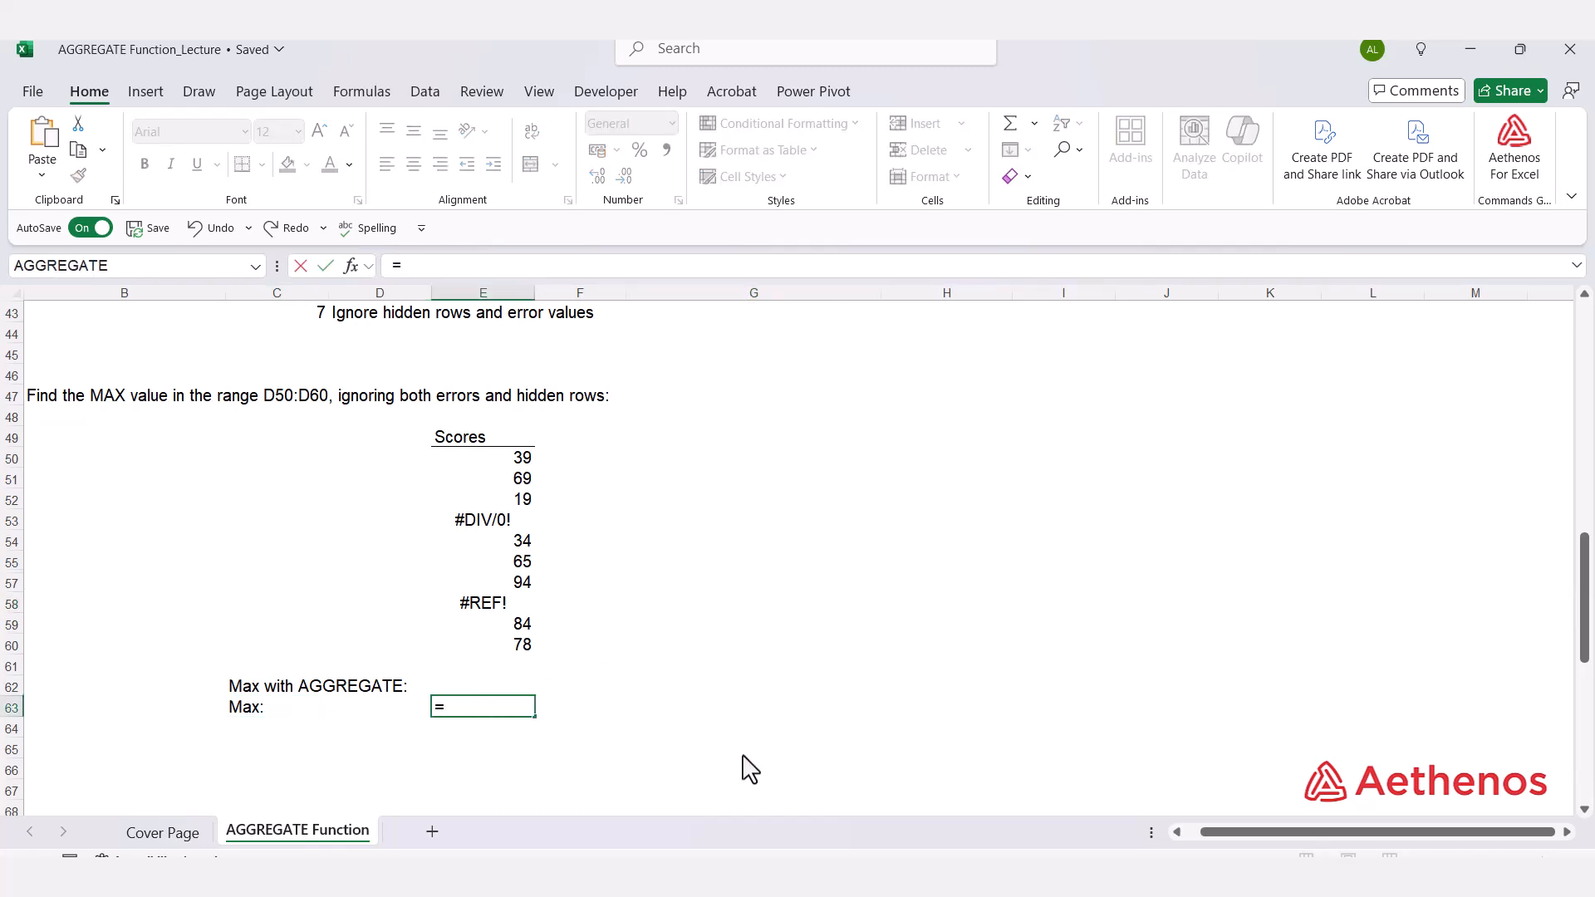
{"action": "type", "text": "ma"}
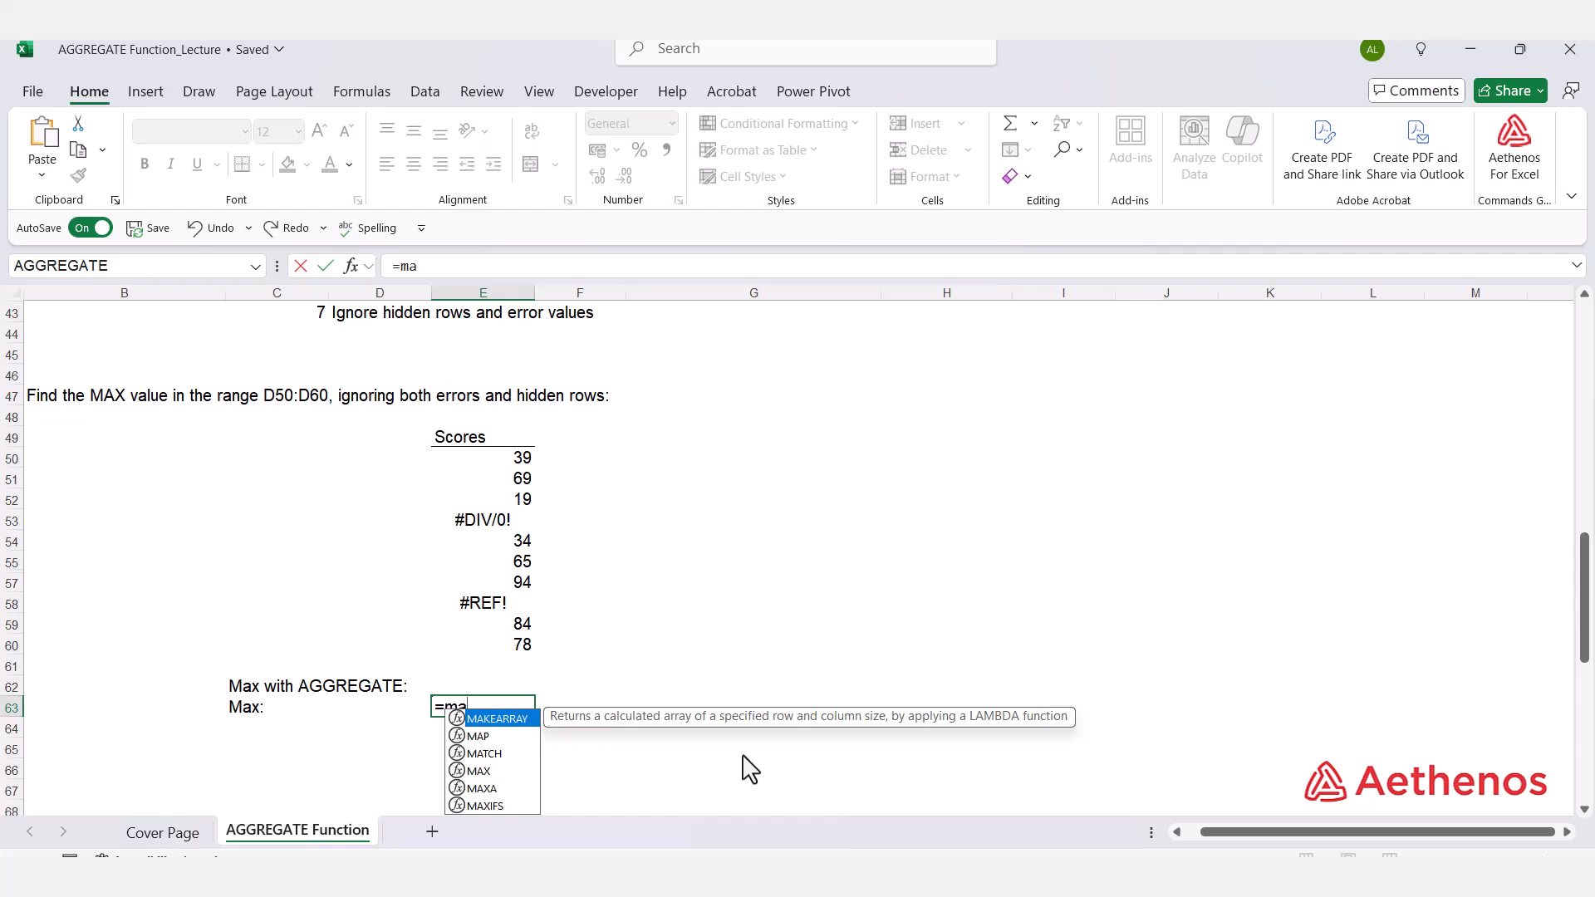
{"action": "type", "text": "x"}
{"action": "key", "text": "Tab"}
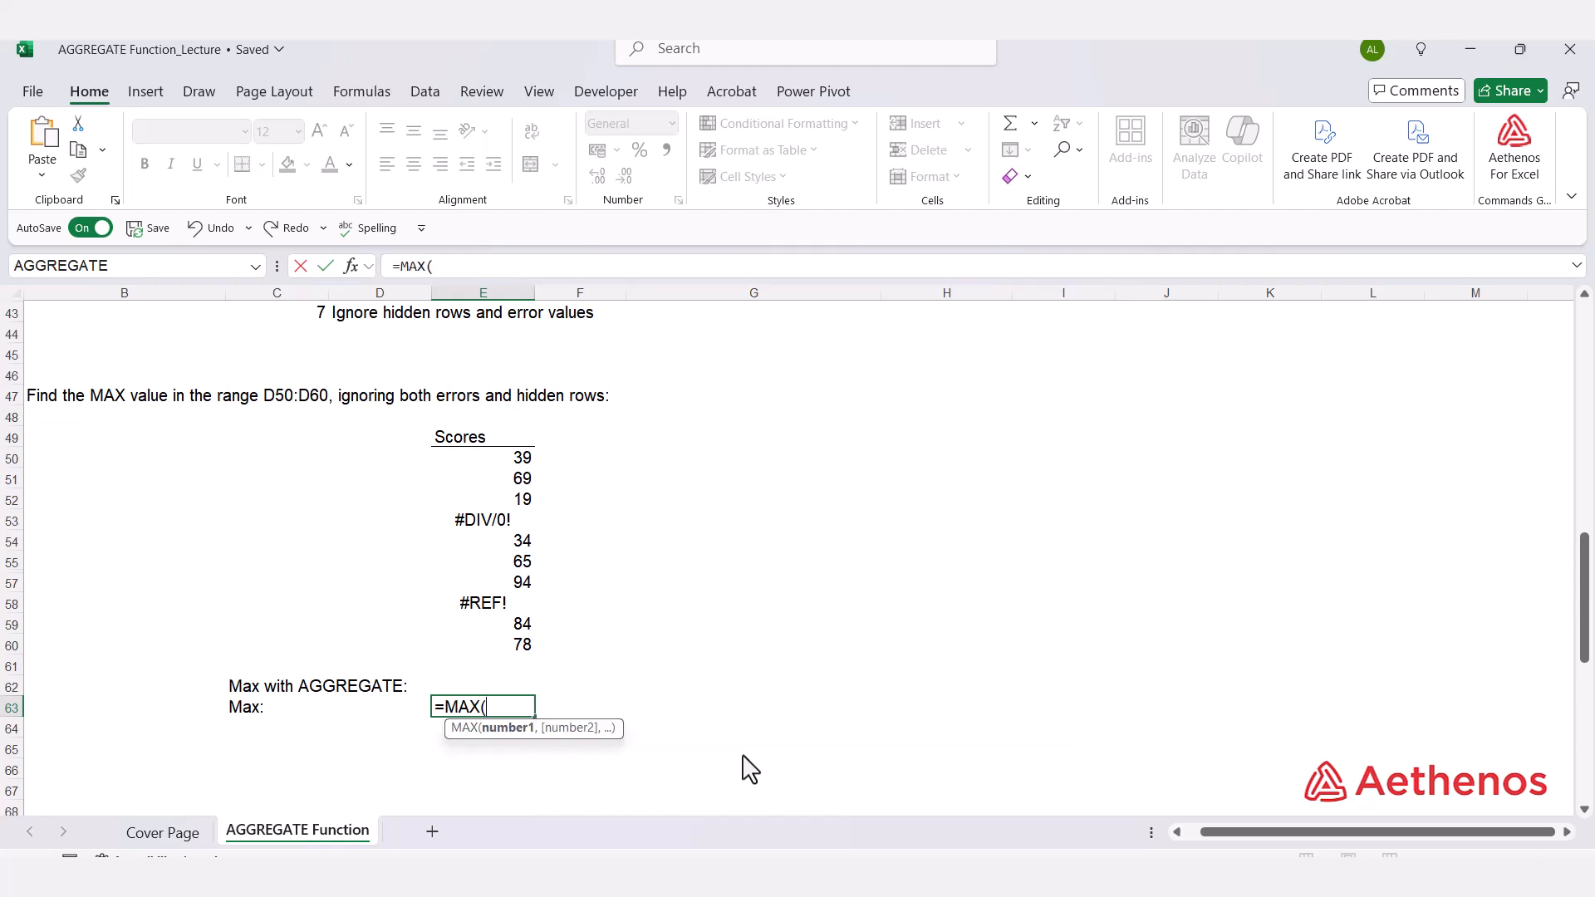
{"action": "left_click_drag", "start_coordinate": [488, 462], "coordinate": [470, 648]}
{"action": "type", "text": ")"}
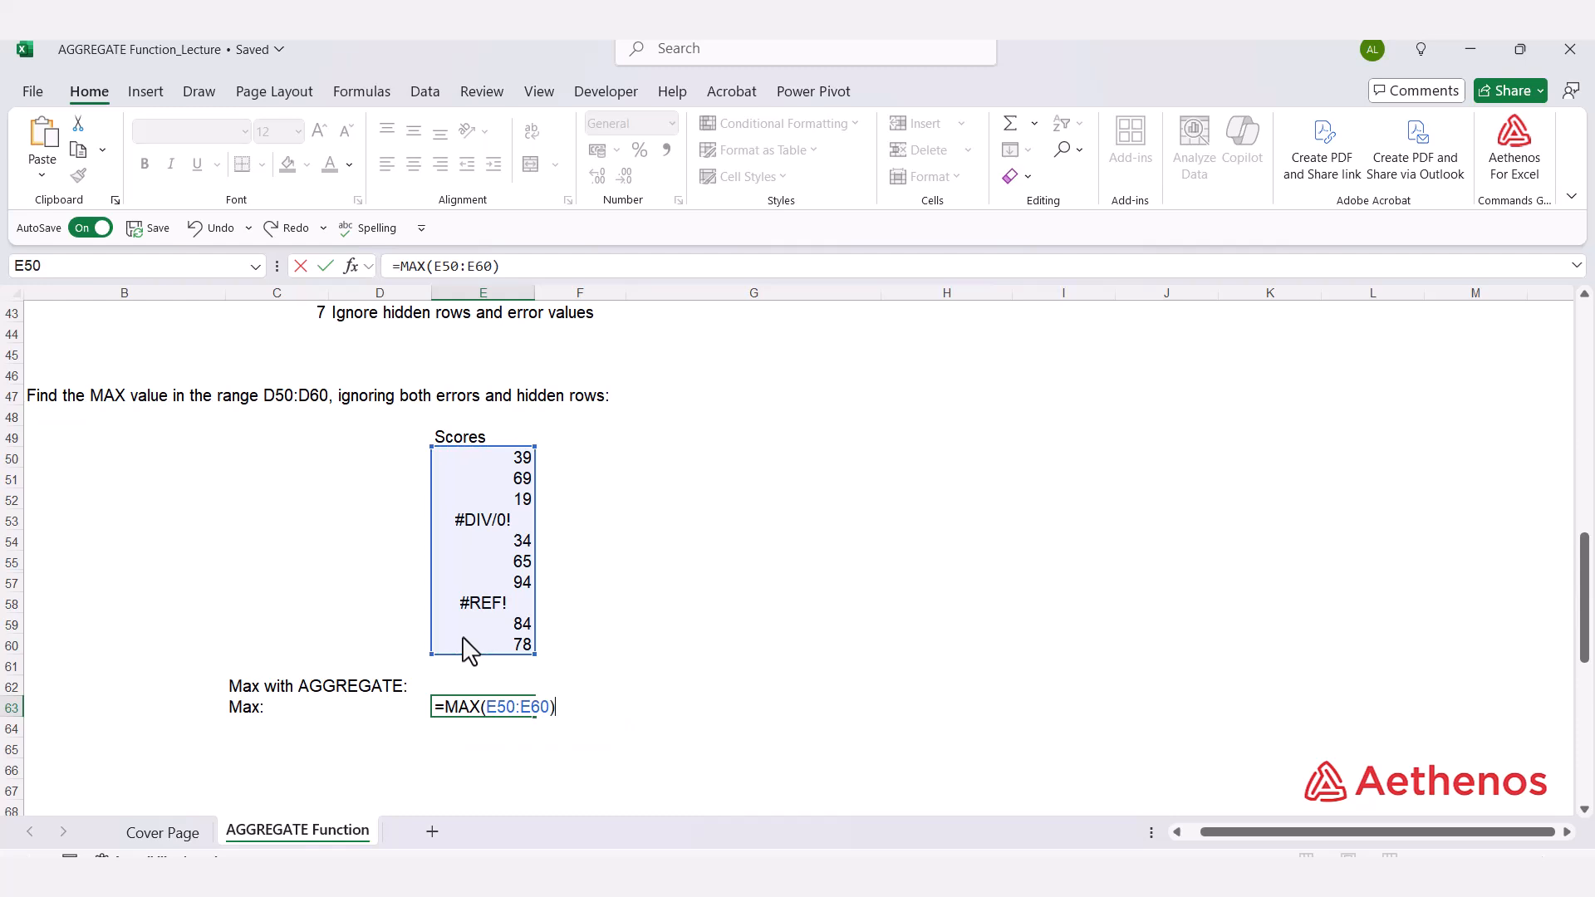
{"action": "key", "text": "Return"}
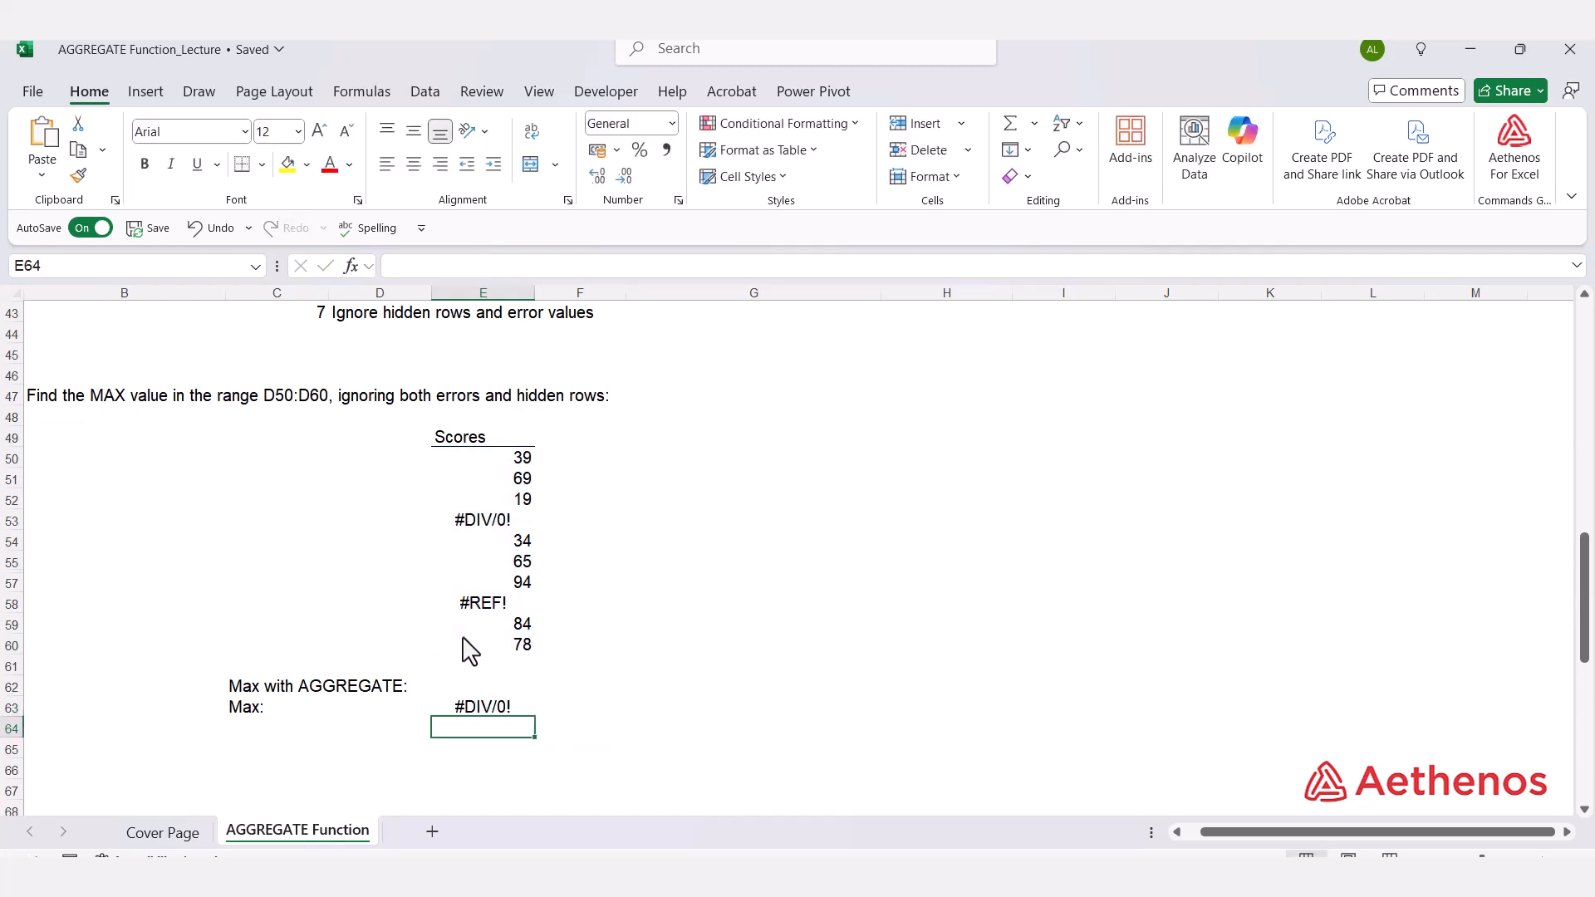
{"action": "left_click", "coordinate": [459, 712]}
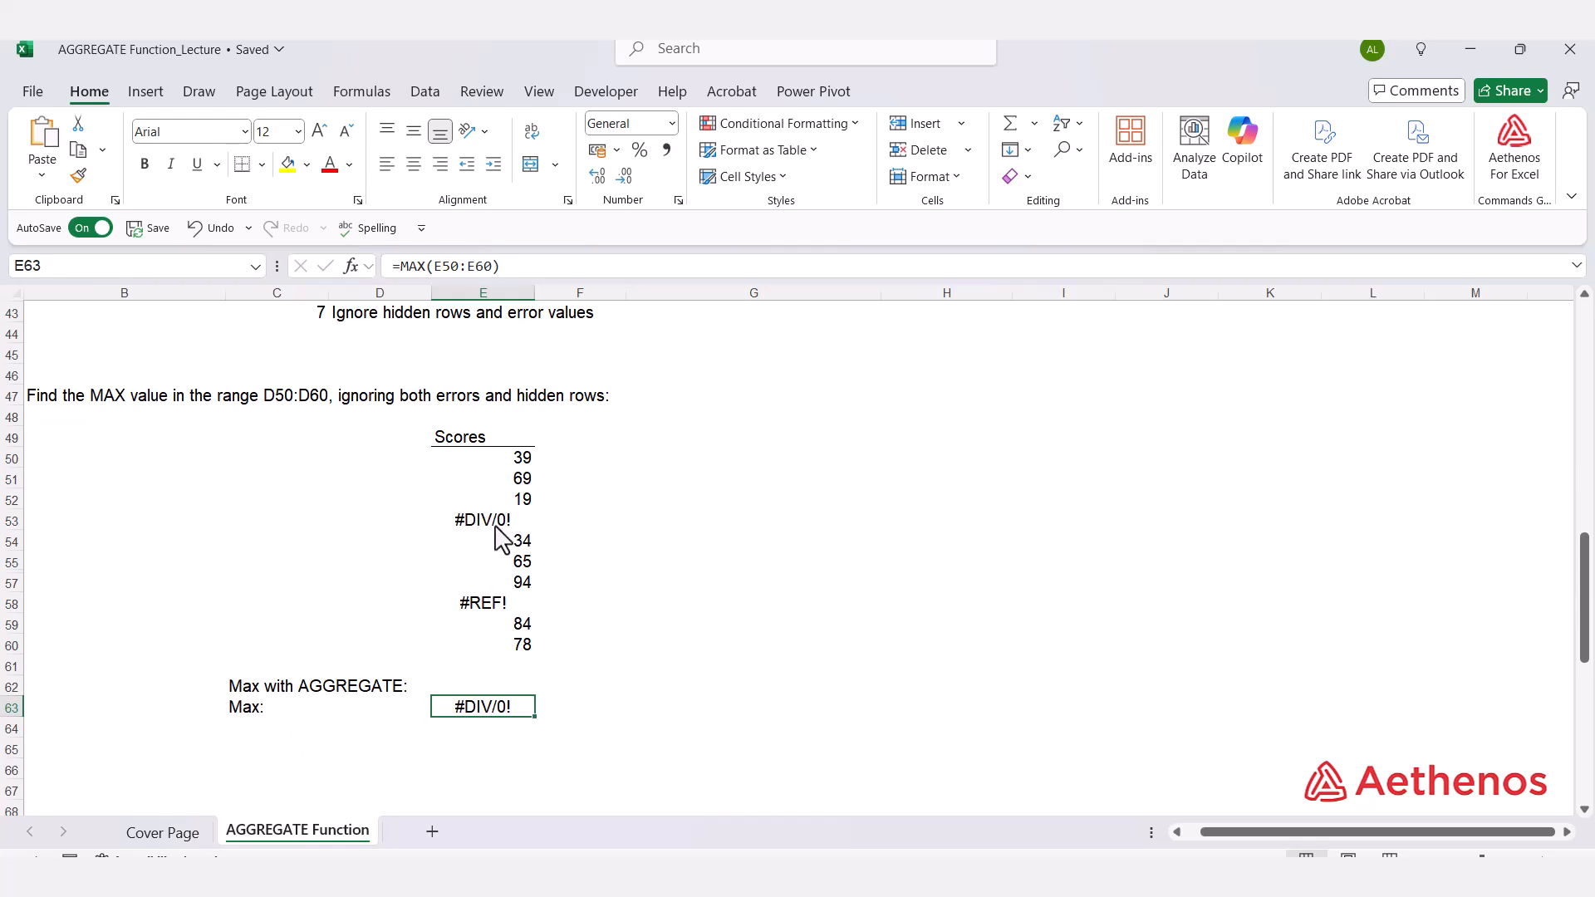
Start an AGGREGATE formula in cell E62 with function number 4 (MAX) as its first argument.
{"action": "left_click", "coordinate": [465, 689]}
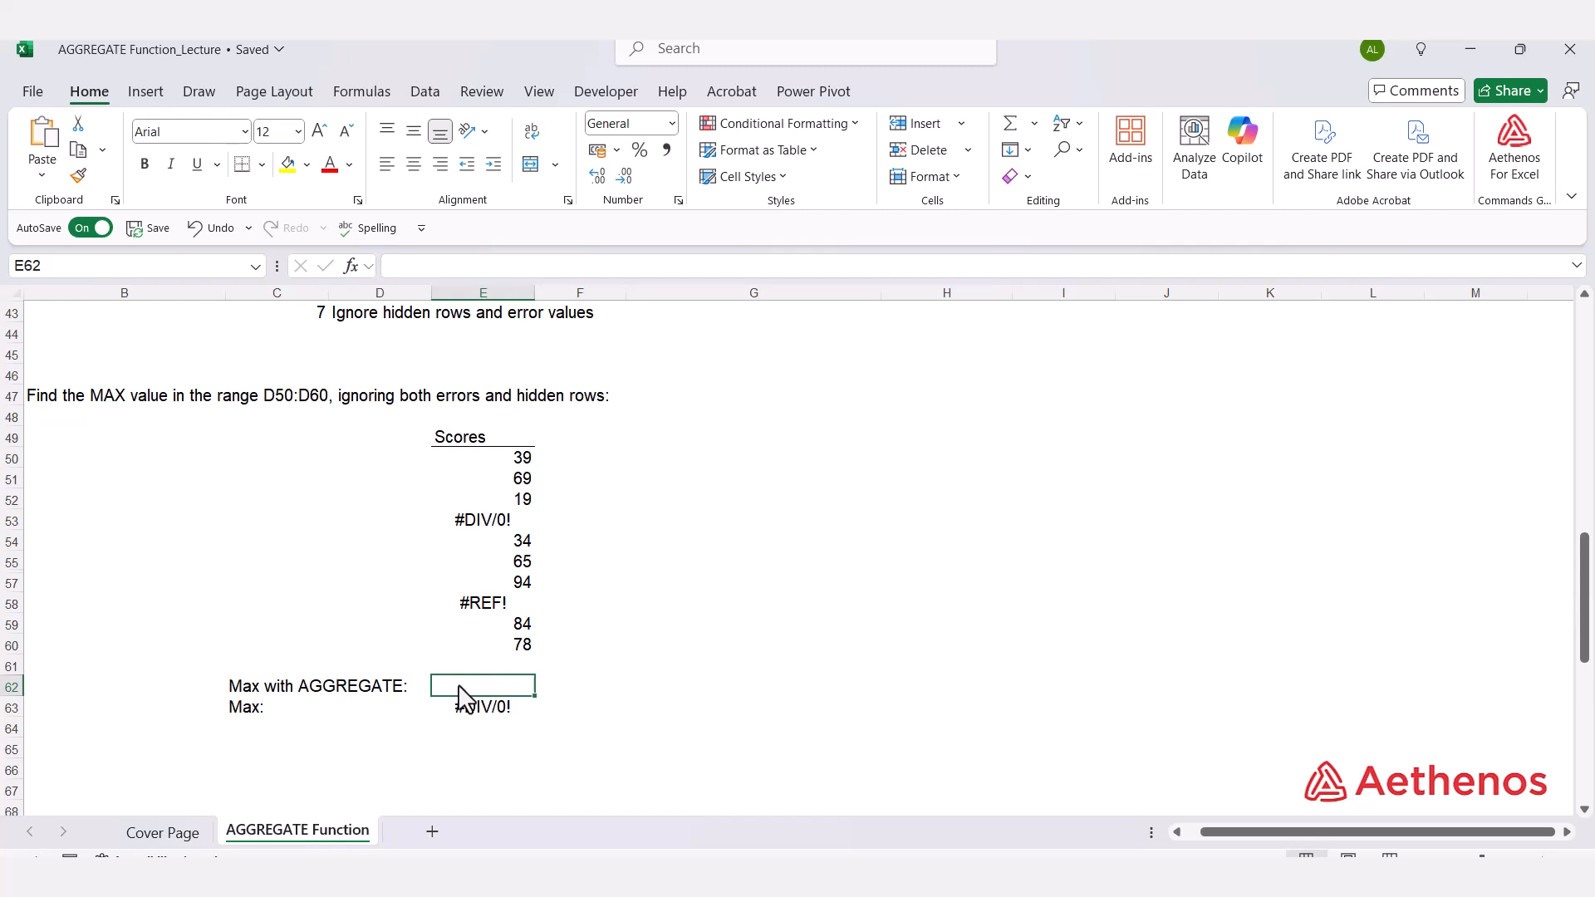
{"action": "type", "text": "="}
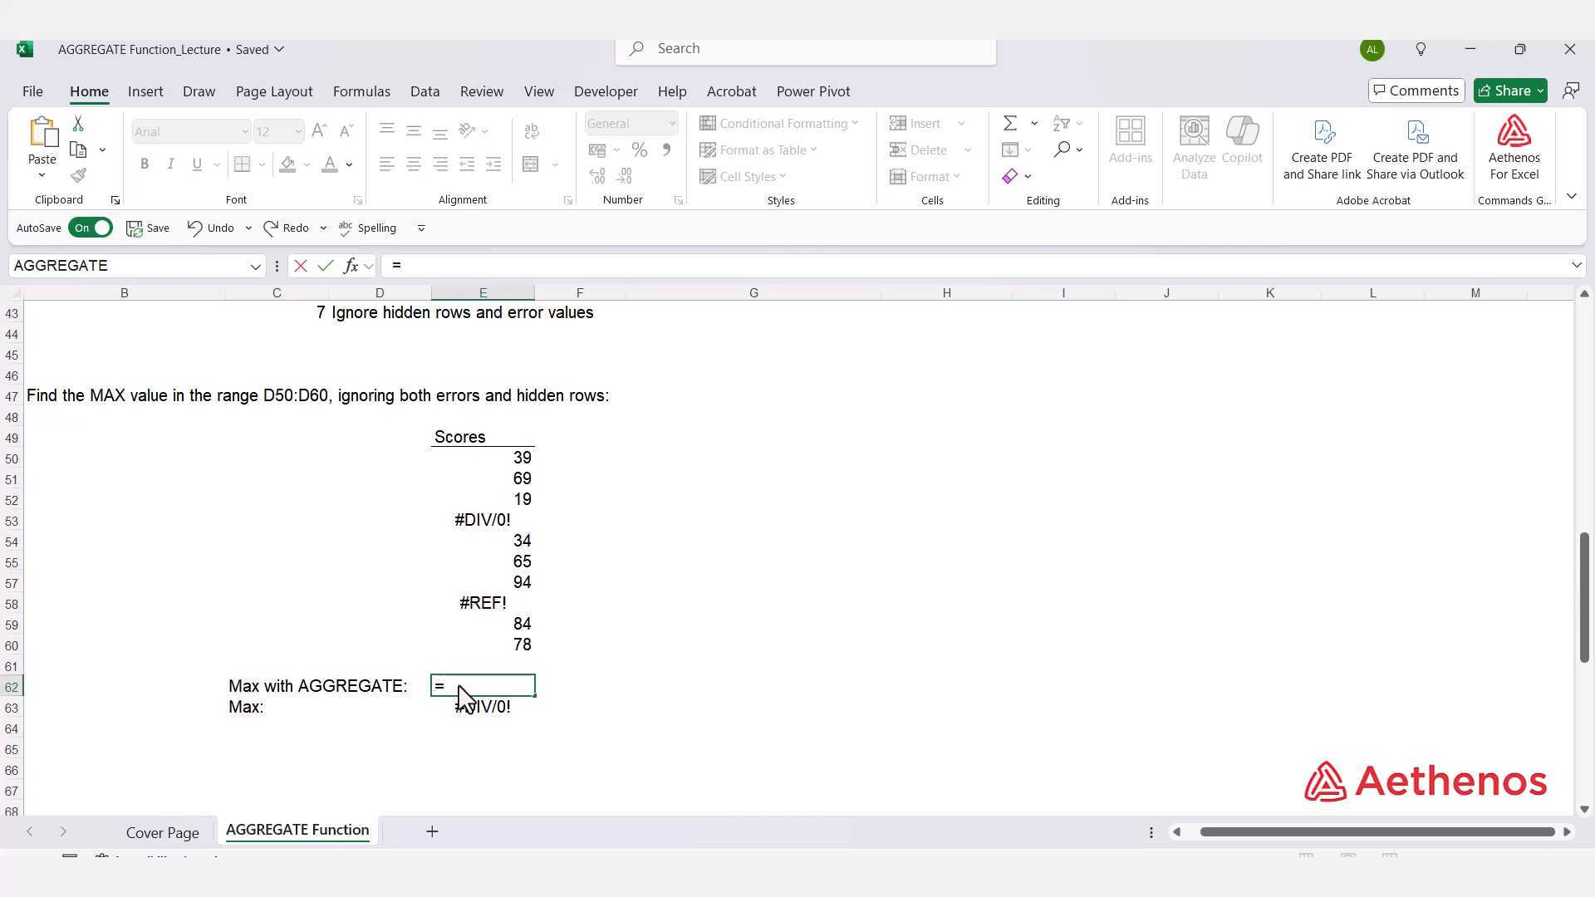
{"action": "type", "text": "agg"}
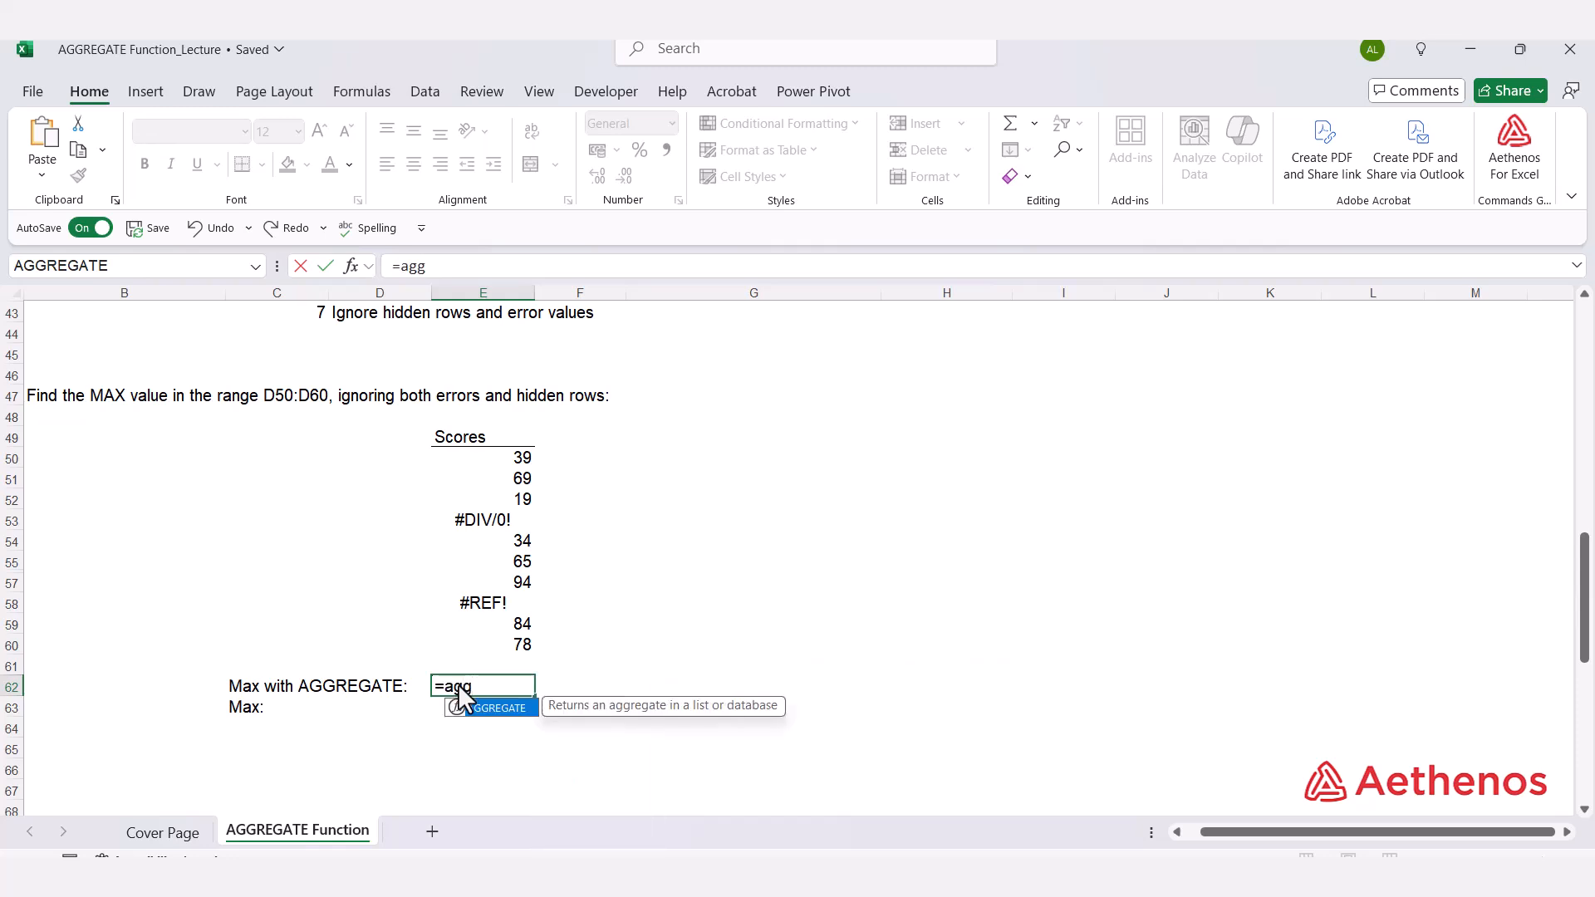
{"action": "key", "text": "Tab"}
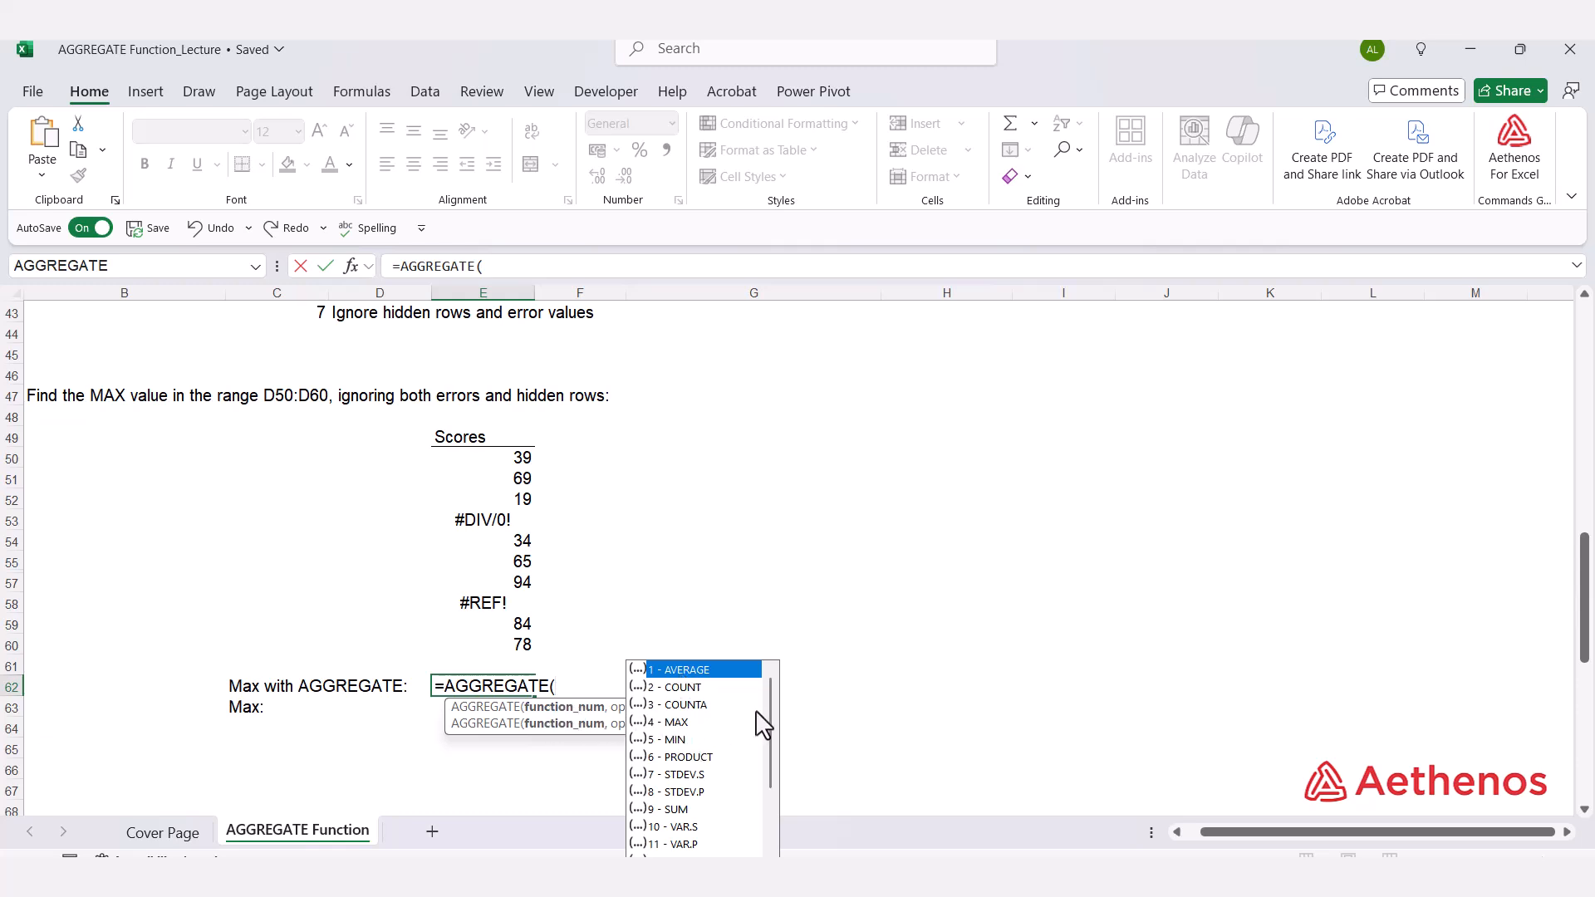
{"action": "mouse_move", "coordinate": [771, 705]}
{"action": "left_mouse_down"}
{"action": "mouse_move", "coordinate": [771, 769]}
{"action": "mouse_move", "coordinate": [757, 692]}
{"action": "left_mouse_up"}
{"action": "left_click", "coordinate": [679, 725]}
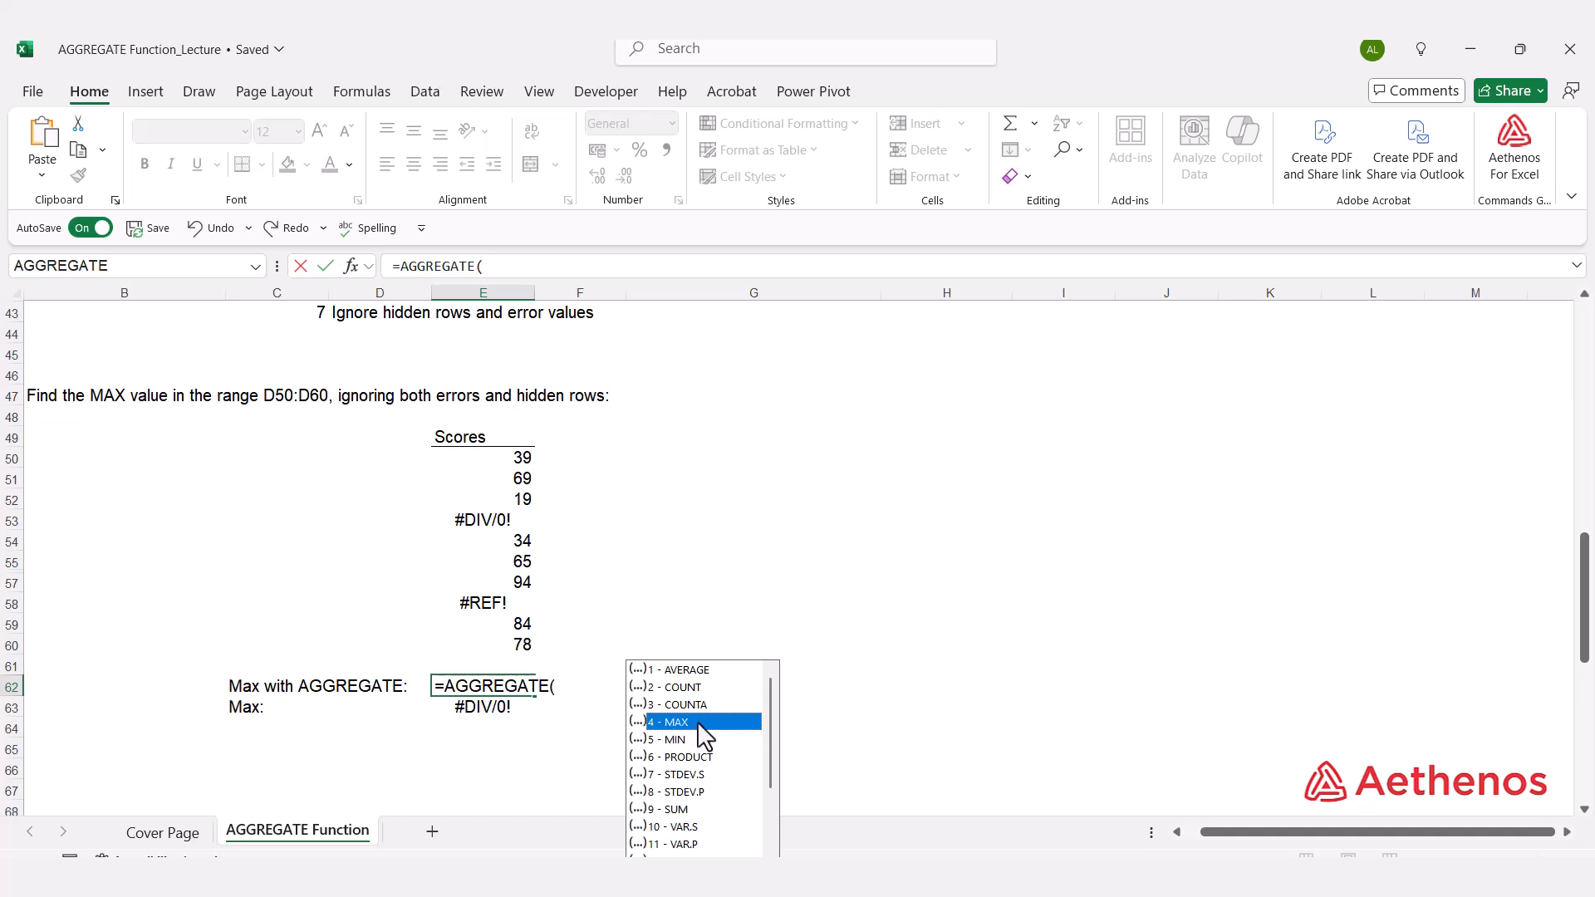
{"action": "double_click", "coordinate": [696, 721]}
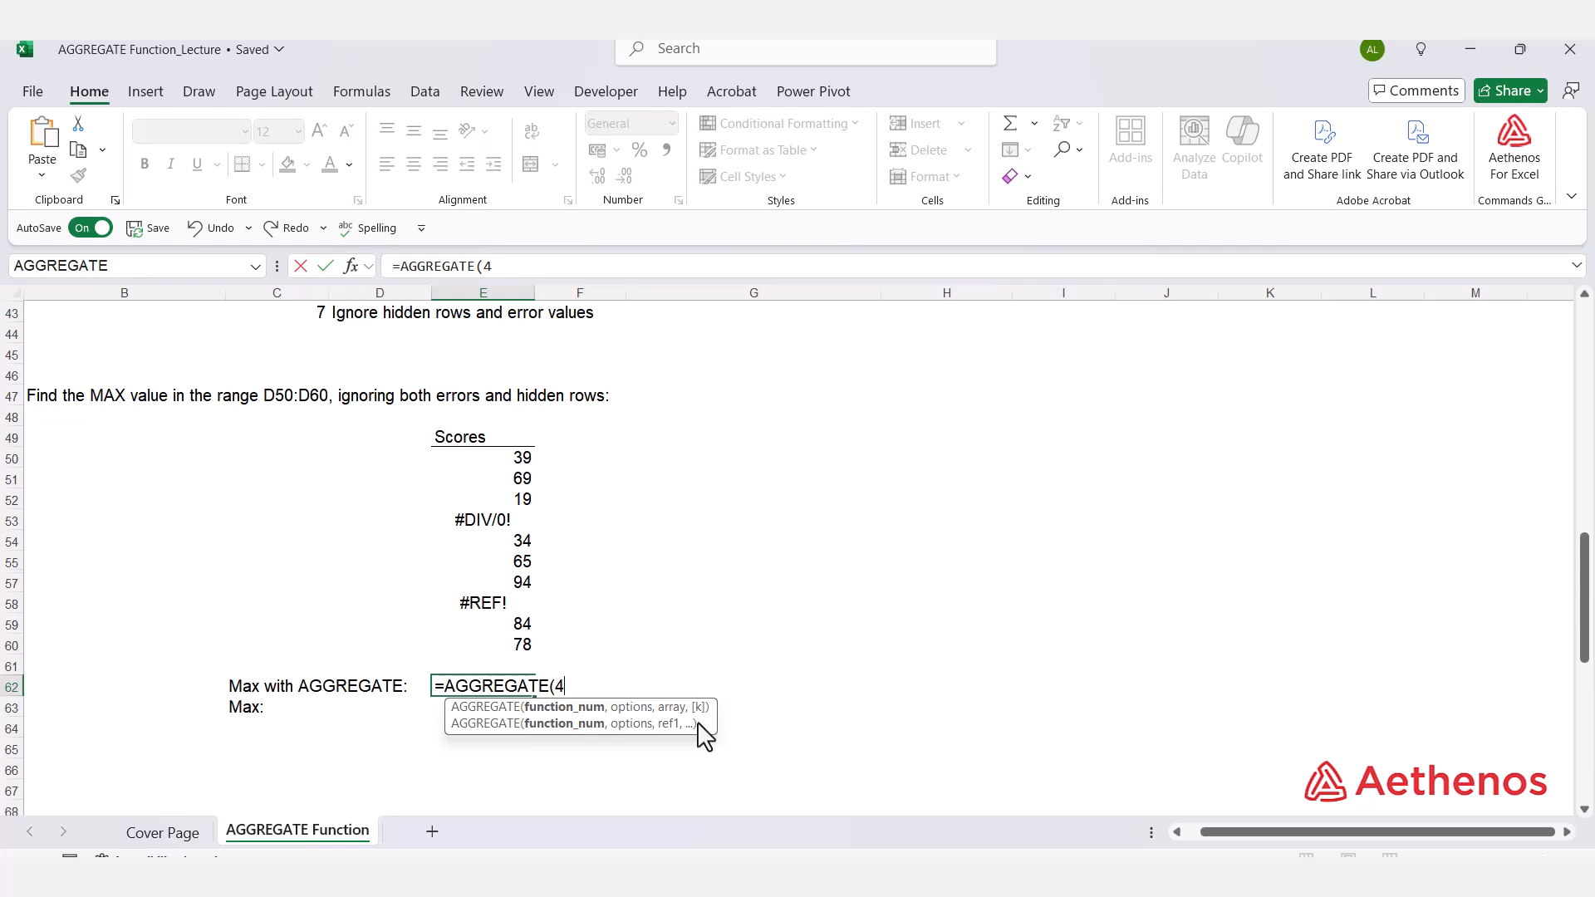
Complete the AGGREGATE formula with option 7 (Ignore hidden rows and error values) over the range E50:E60.
{"action": "type", "text": ","}
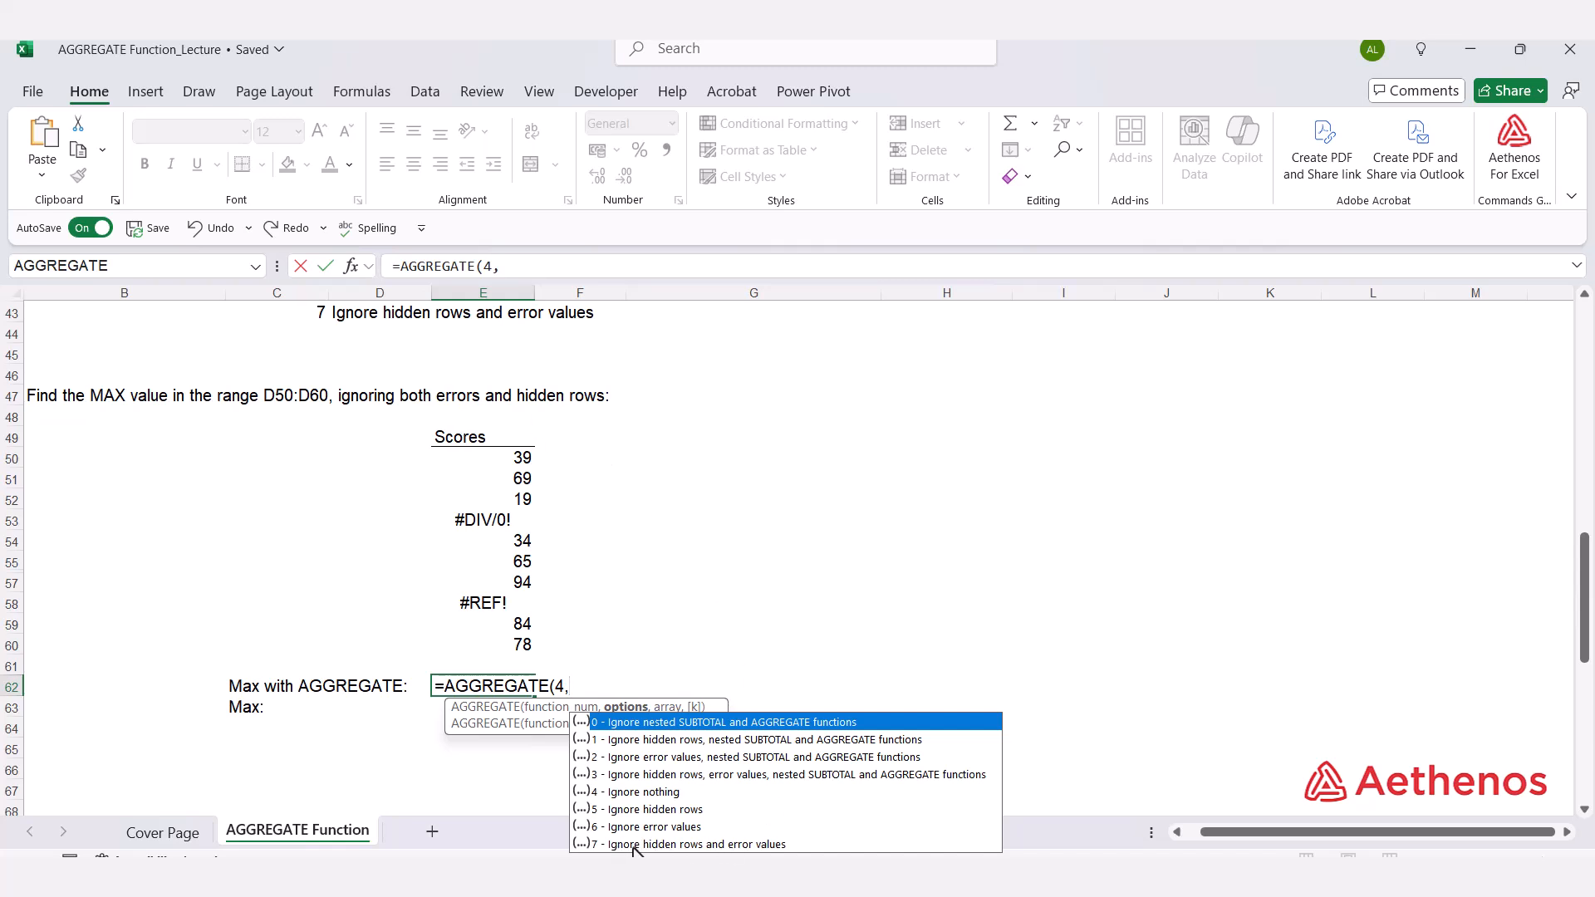
{"action": "left_click", "coordinate": [698, 845]}
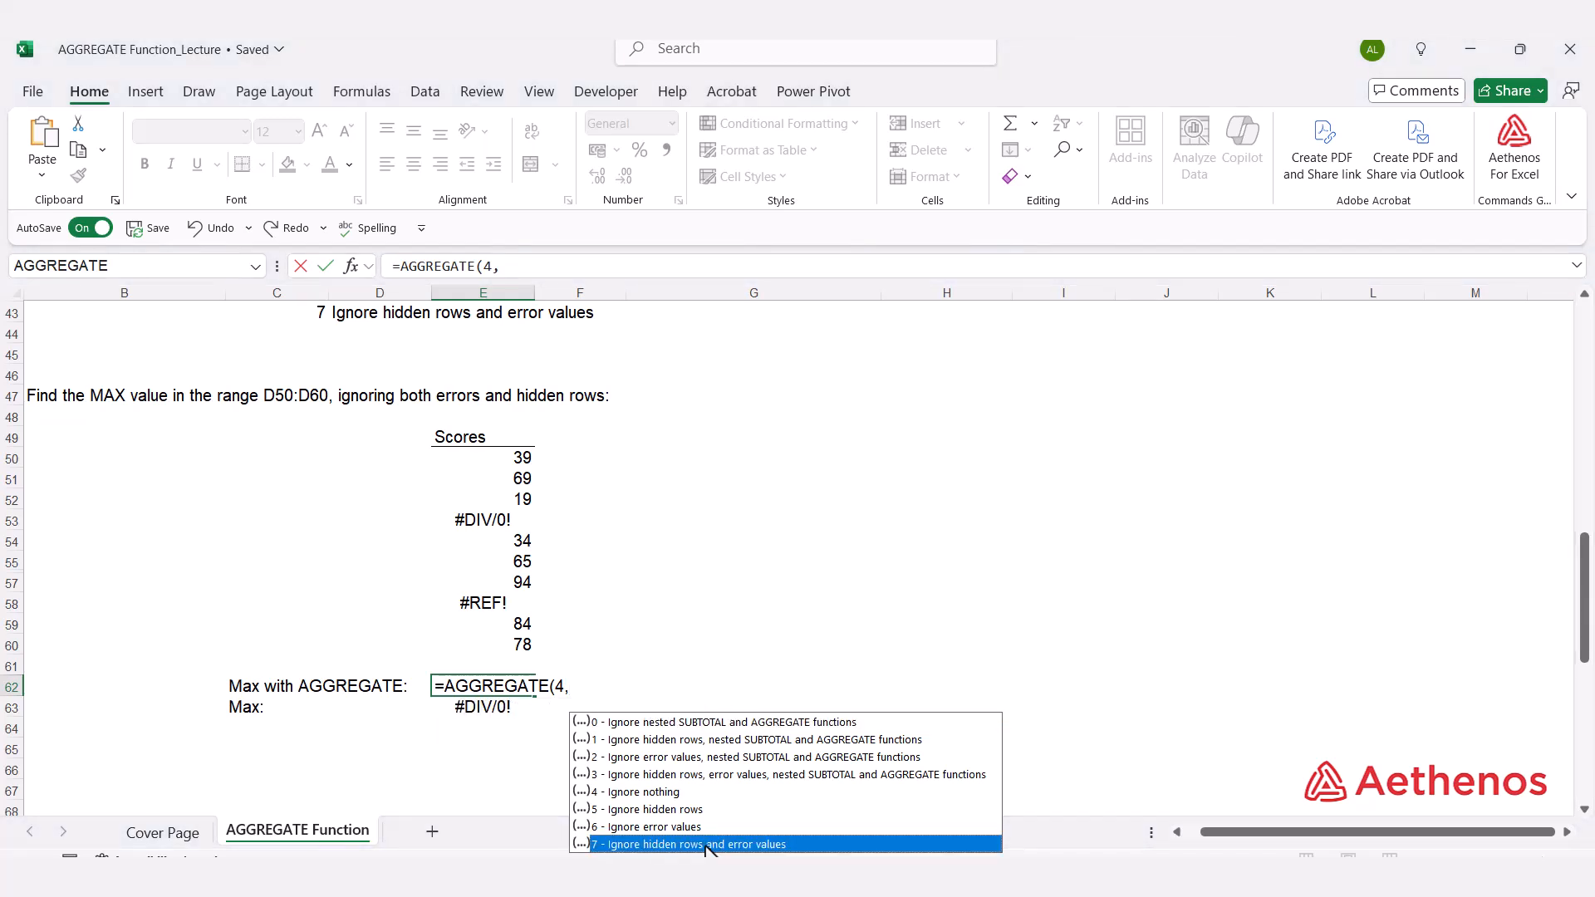
{"action": "double_click", "coordinate": [706, 845]}
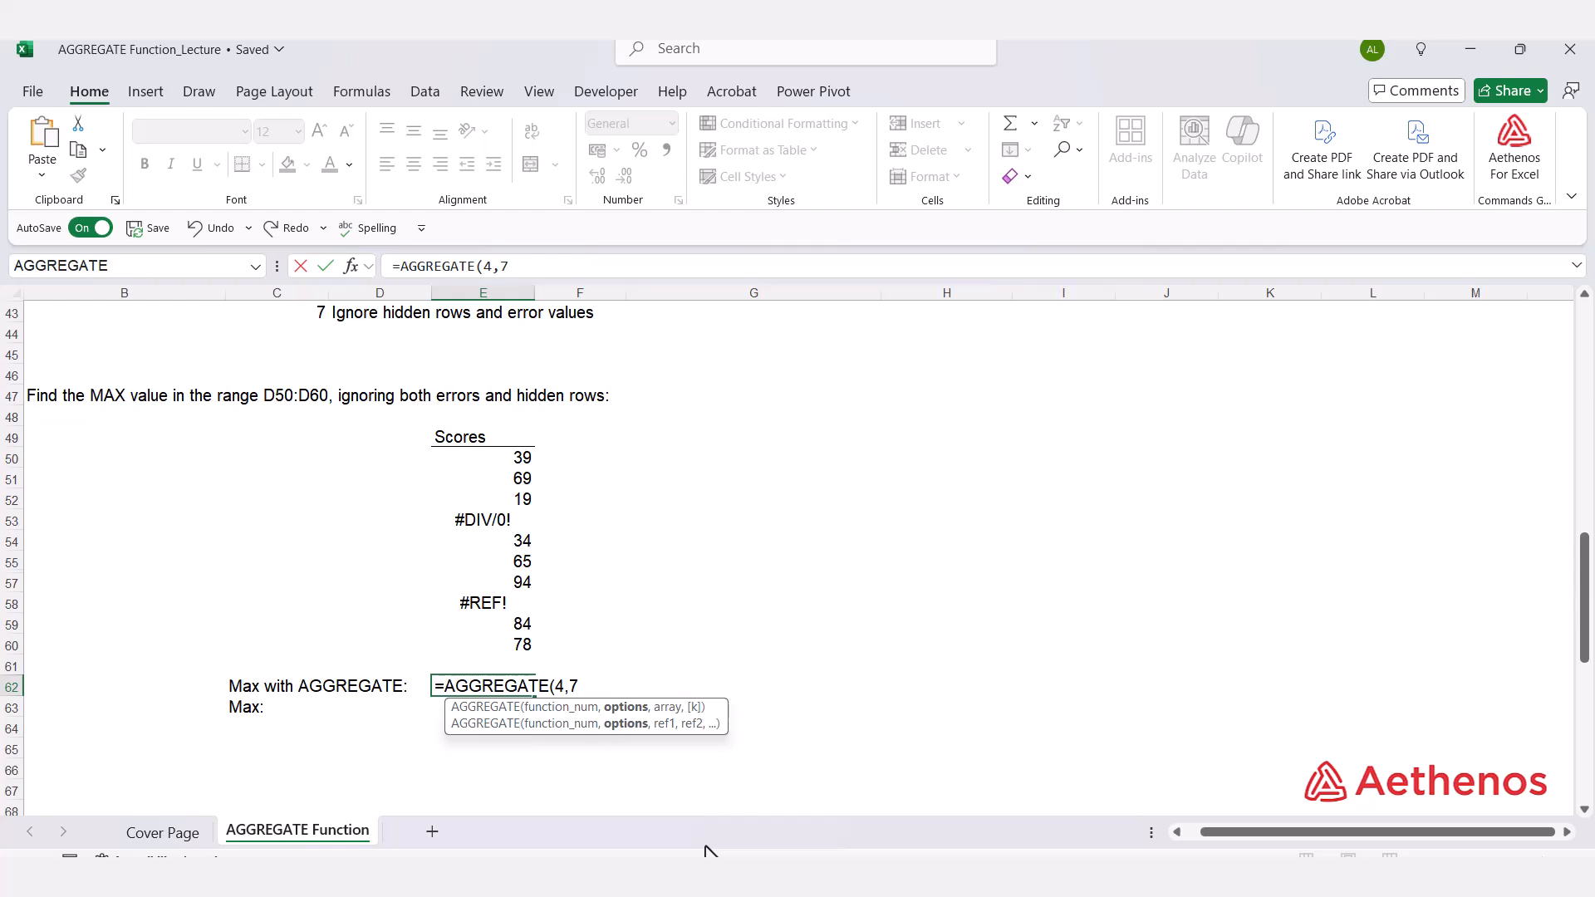
{"action": "type", "text": ","}
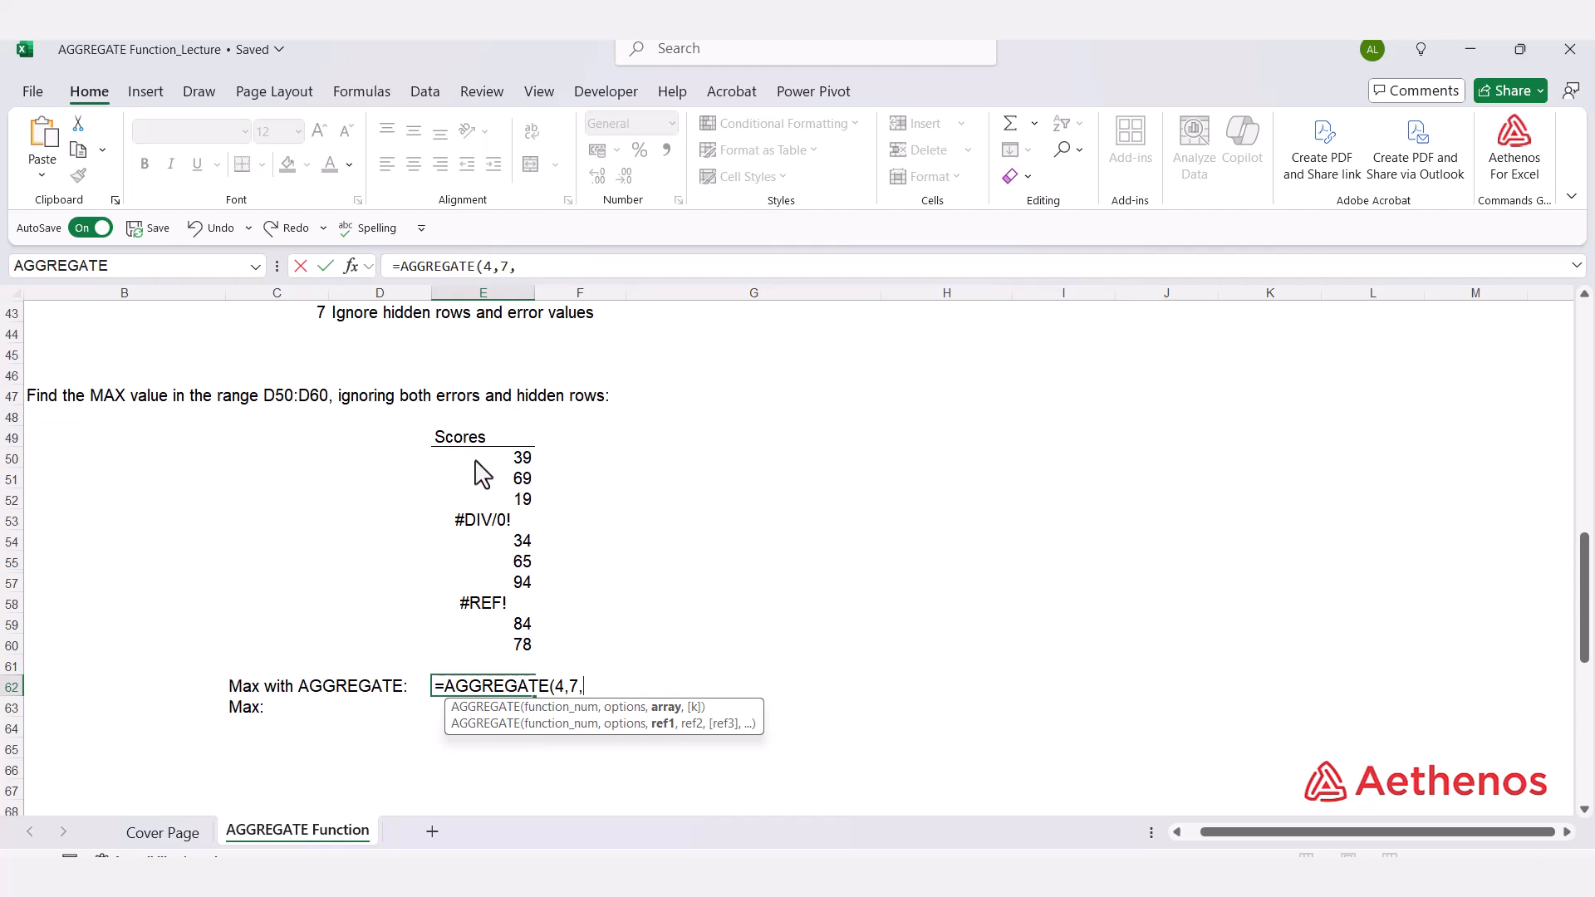
{"action": "left_click_drag", "start_coordinate": [491, 465], "coordinate": [482, 656]}
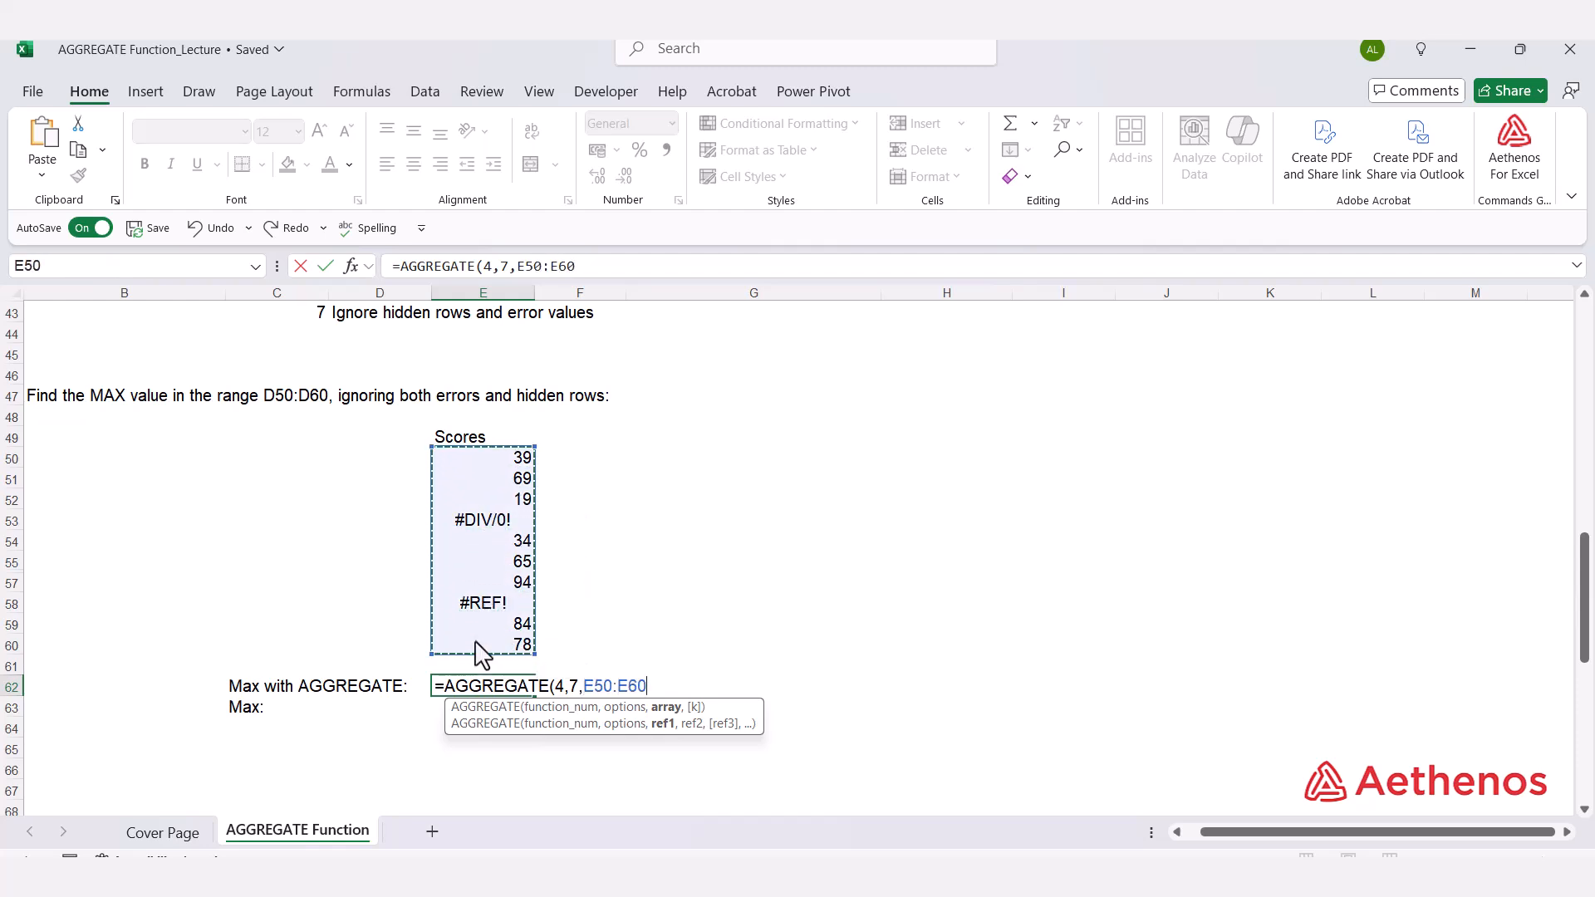
{"action": "type", "text": ")"}
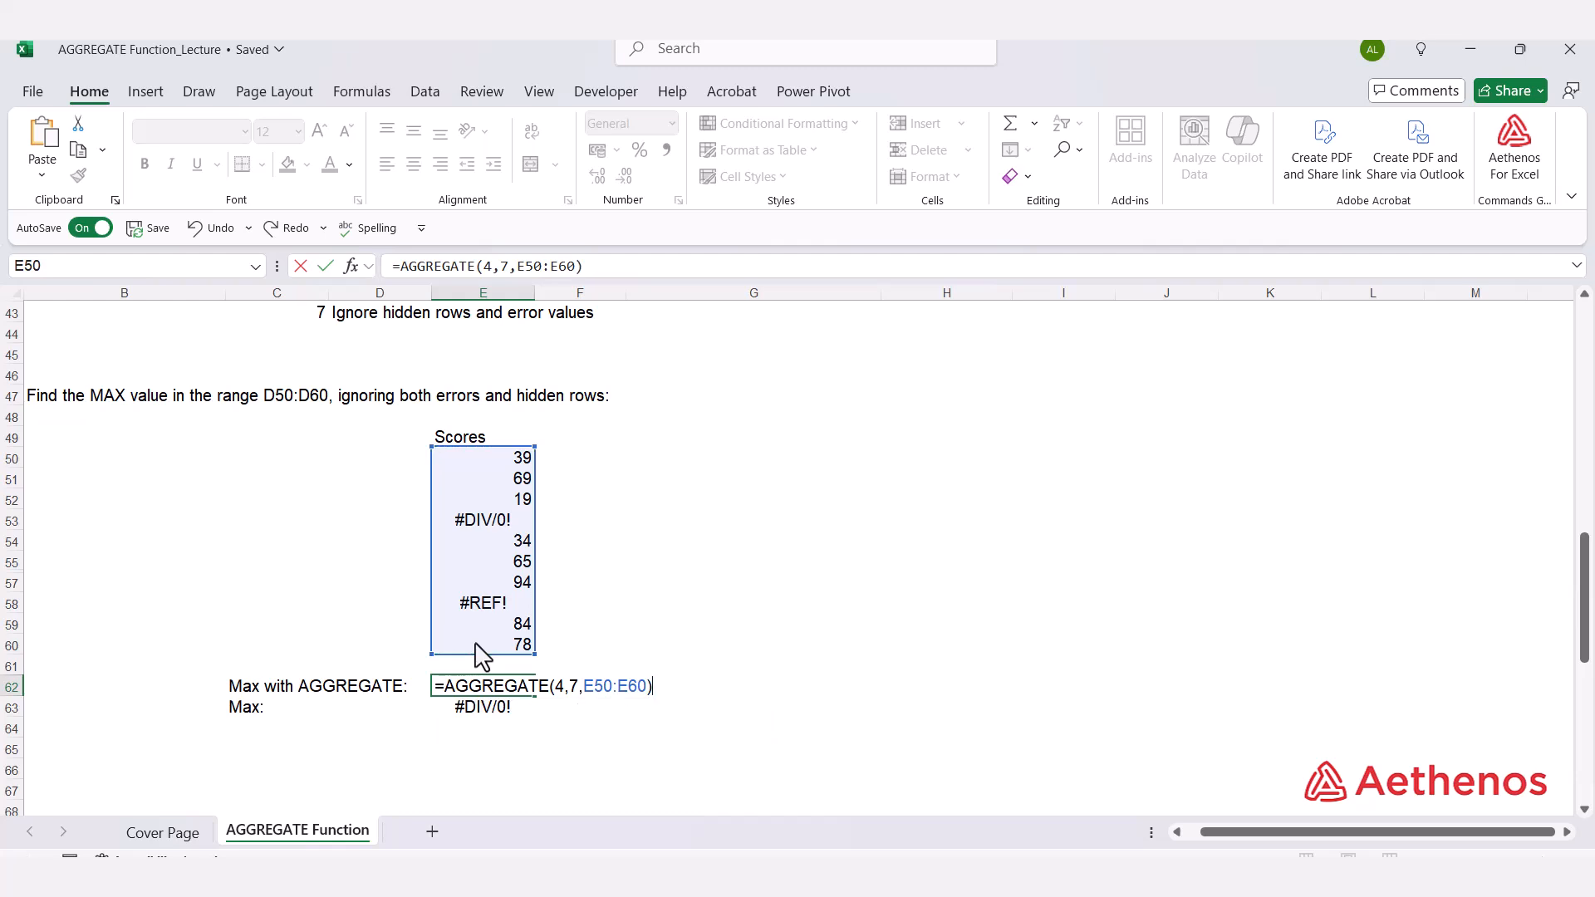
{"action": "key", "text": "Return"}
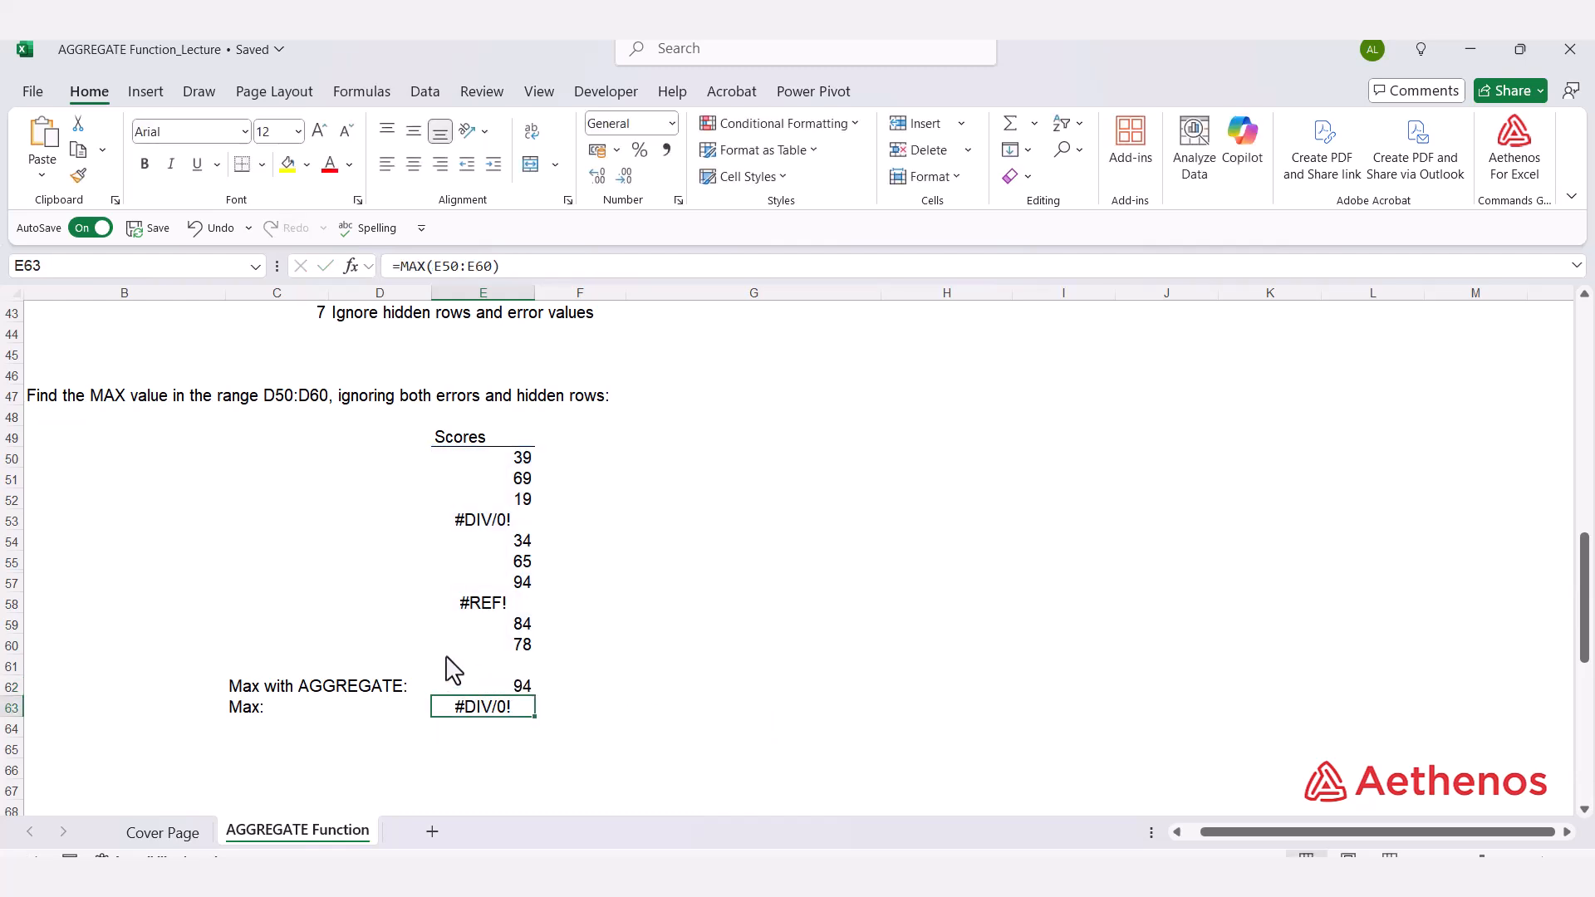
Inspect the AGGREGATE formula in cell E62 and compare its result with the visible scores around E57.
{"action": "double_click", "coordinate": [484, 692]}
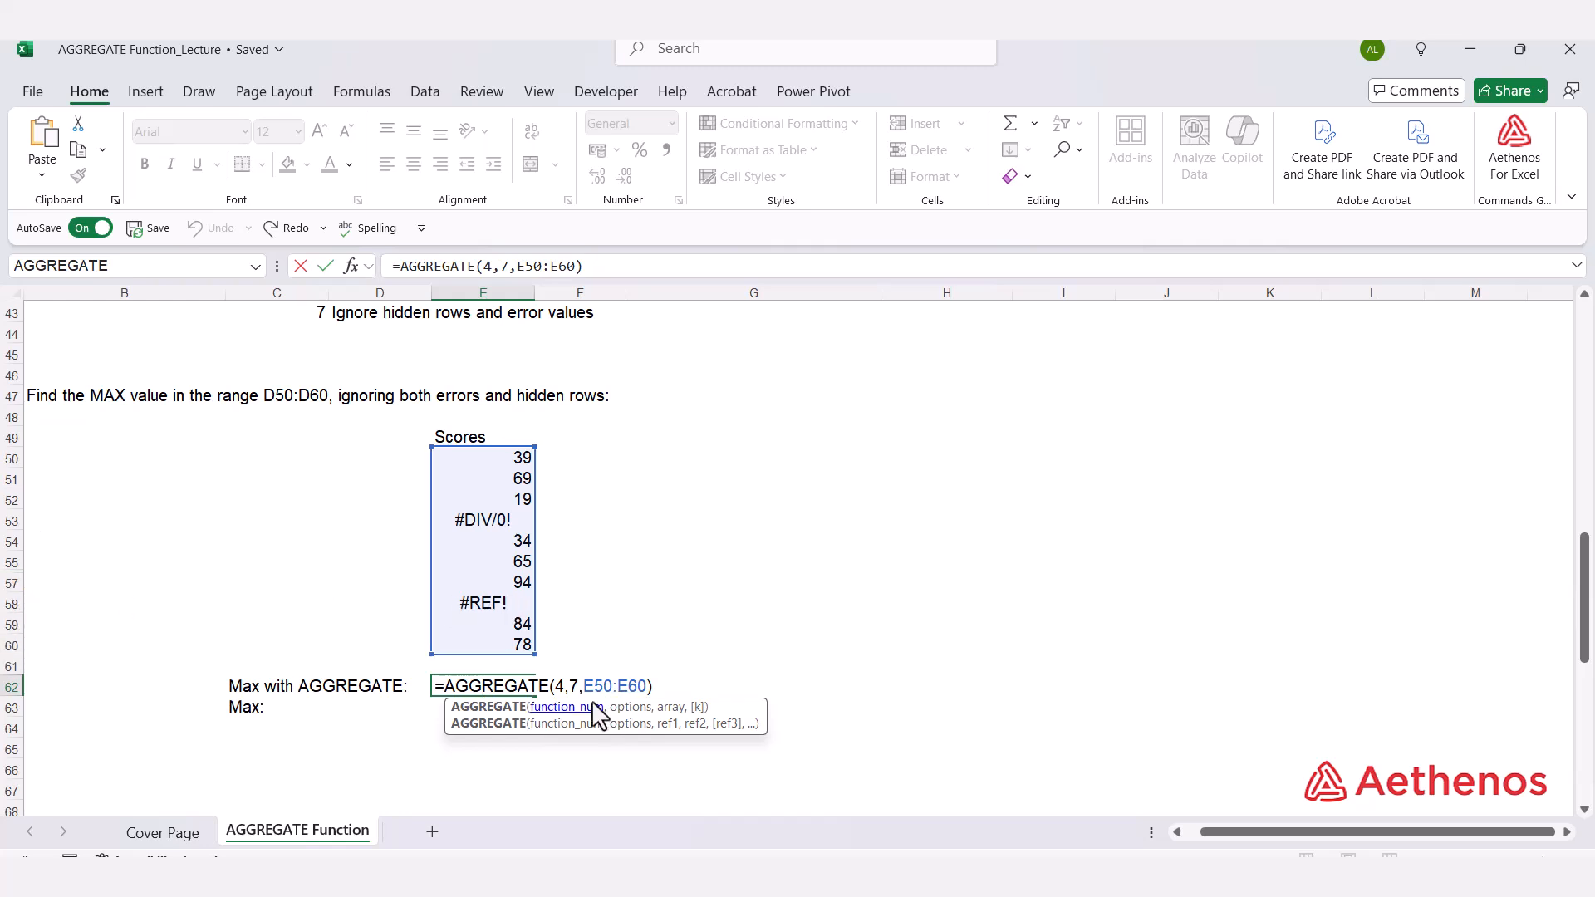
{"action": "key", "text": "ctrl+Return"}
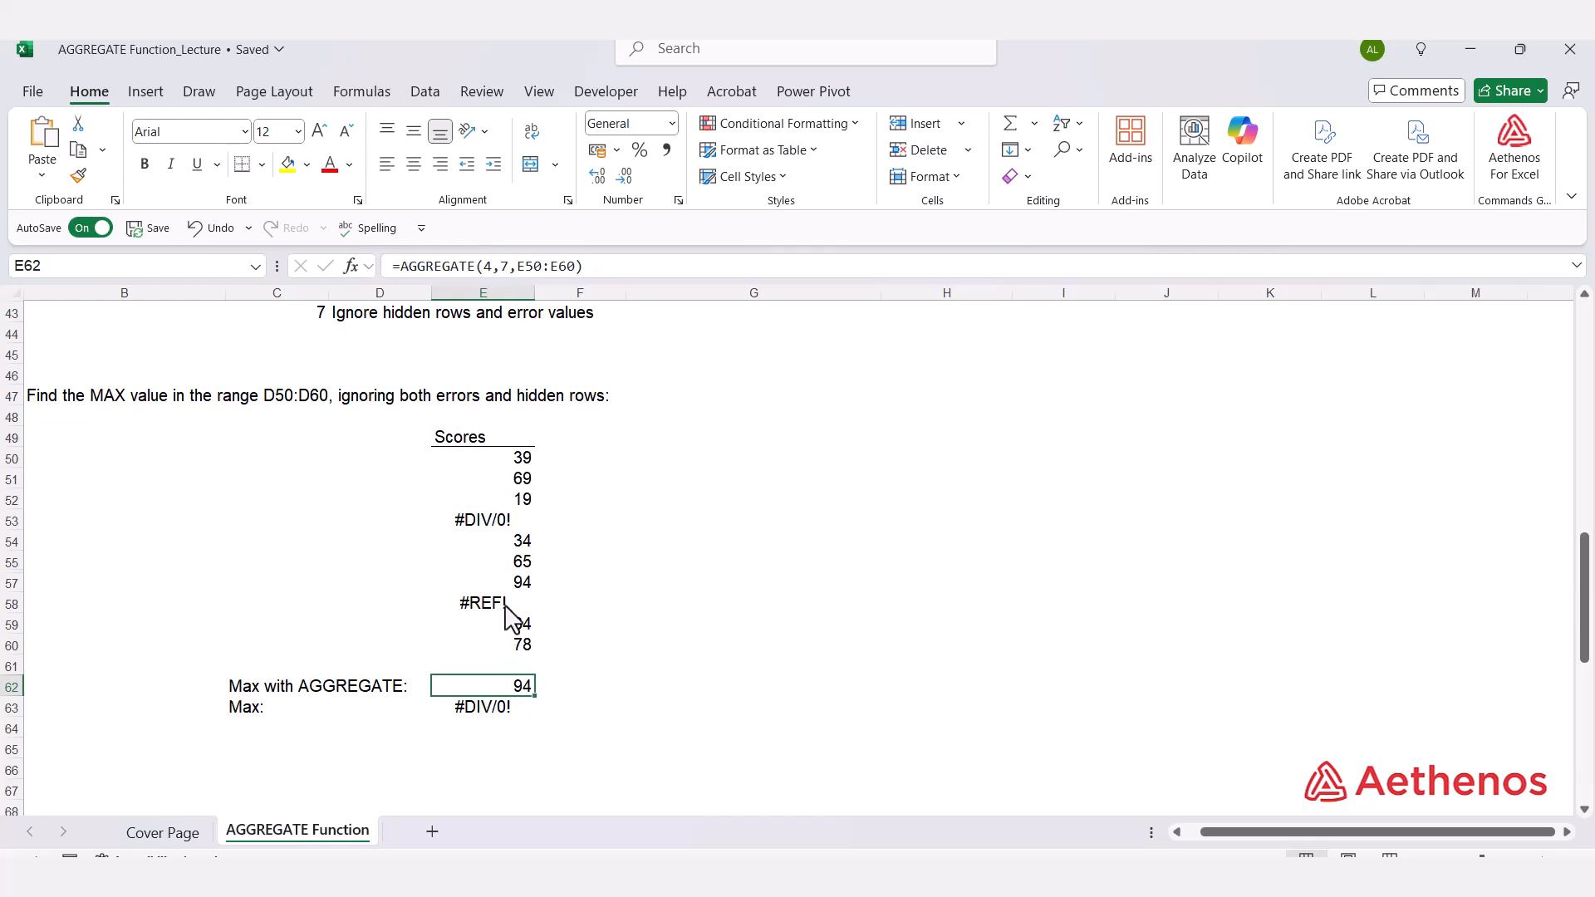
{"action": "left_click", "coordinate": [503, 581]}
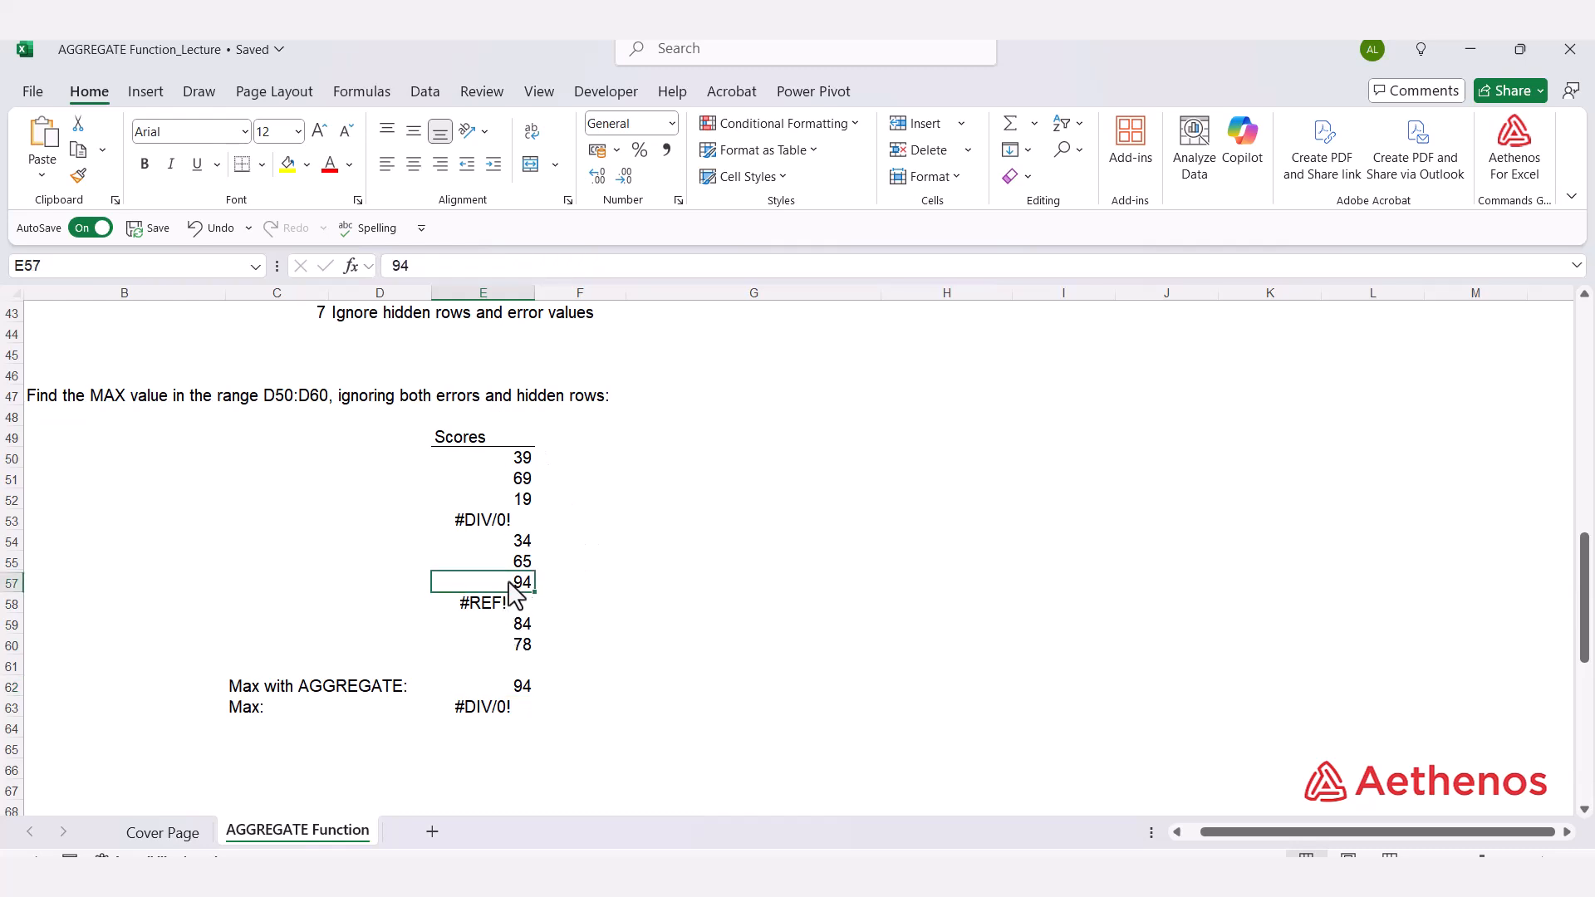
{"action": "left_click", "coordinate": [484, 619]}
{"action": "left_click", "coordinate": [487, 580]}
{"action": "left_click", "coordinate": [519, 692]}
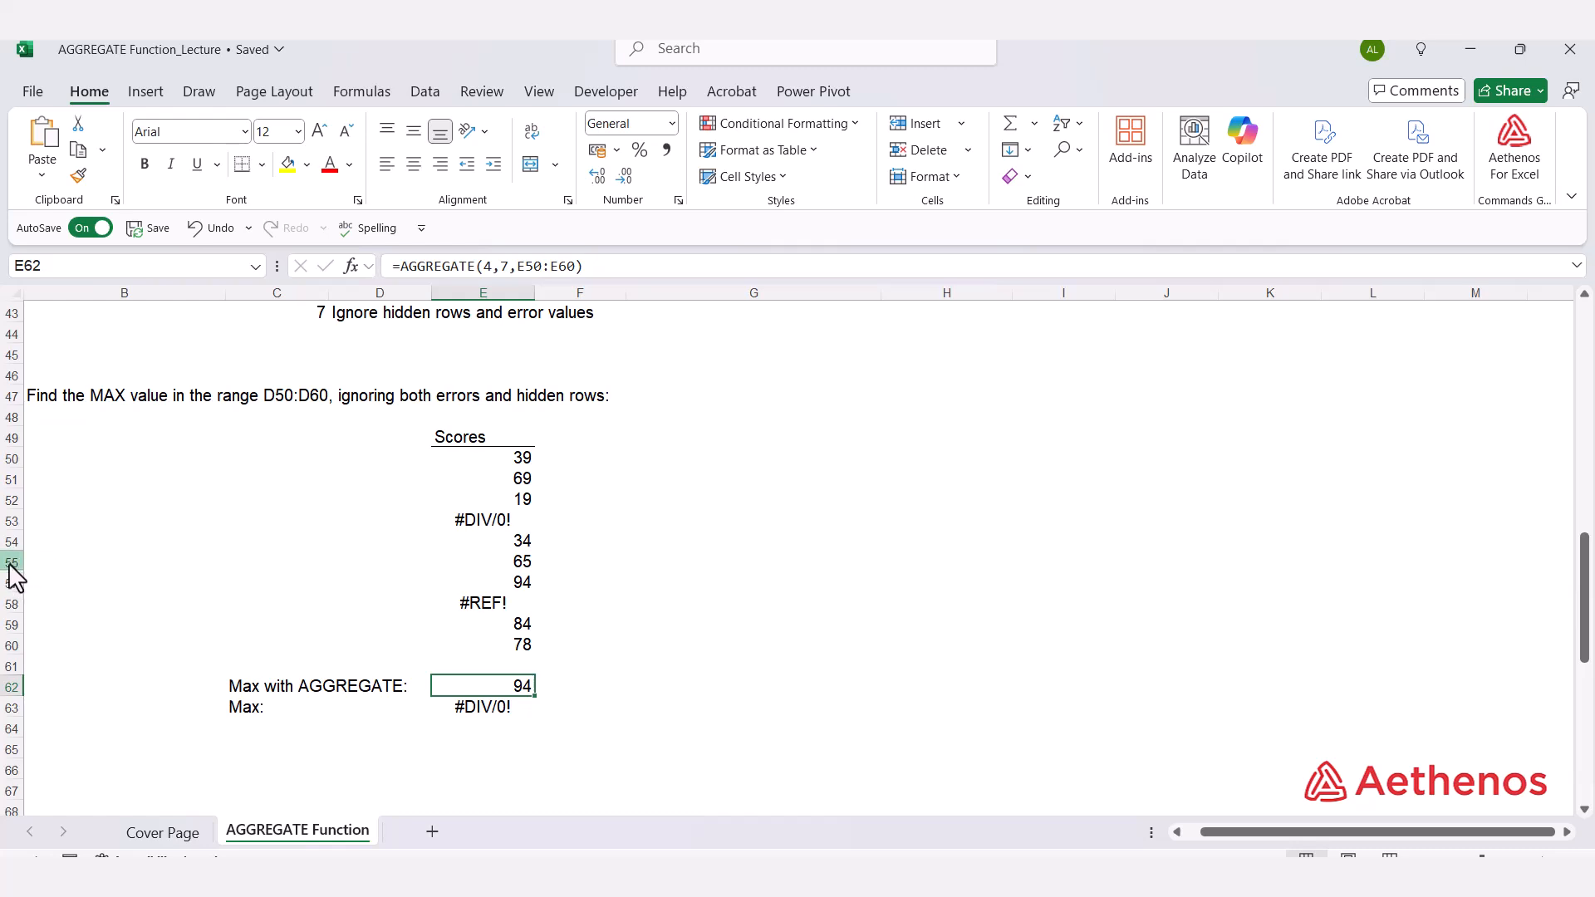
Unhide the row between rows 55 and 57 to check its effect on the AGGREGATE result, and undo the unhiding.
{"action": "left_click_drag", "start_coordinate": [14, 570], "coordinate": [12, 591]}
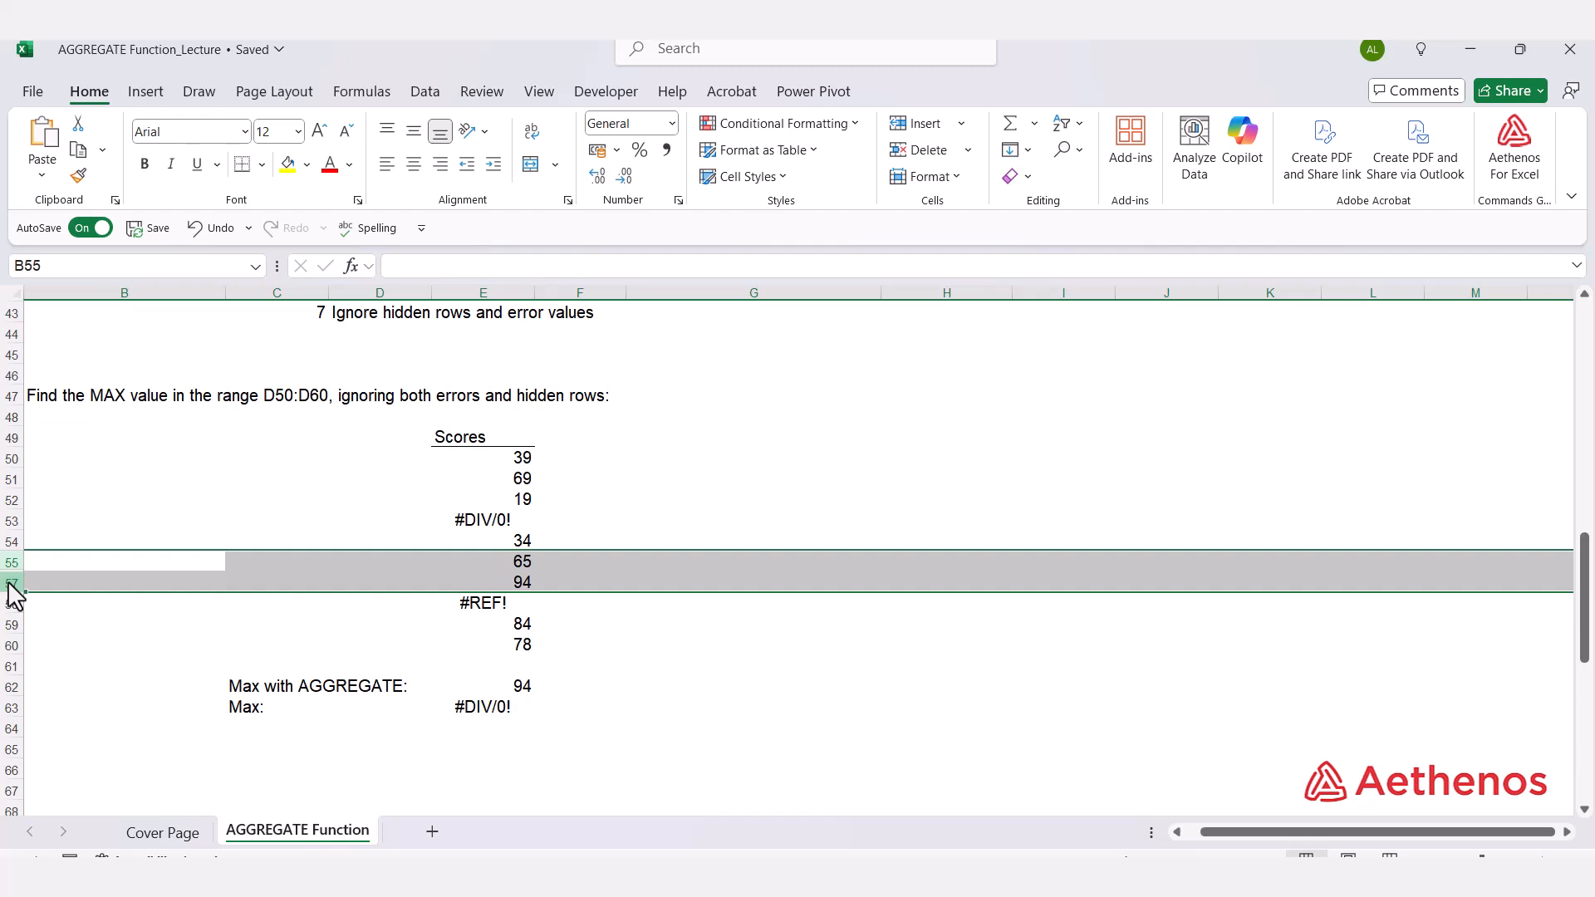
{"action": "right_click", "coordinate": [13, 592]}
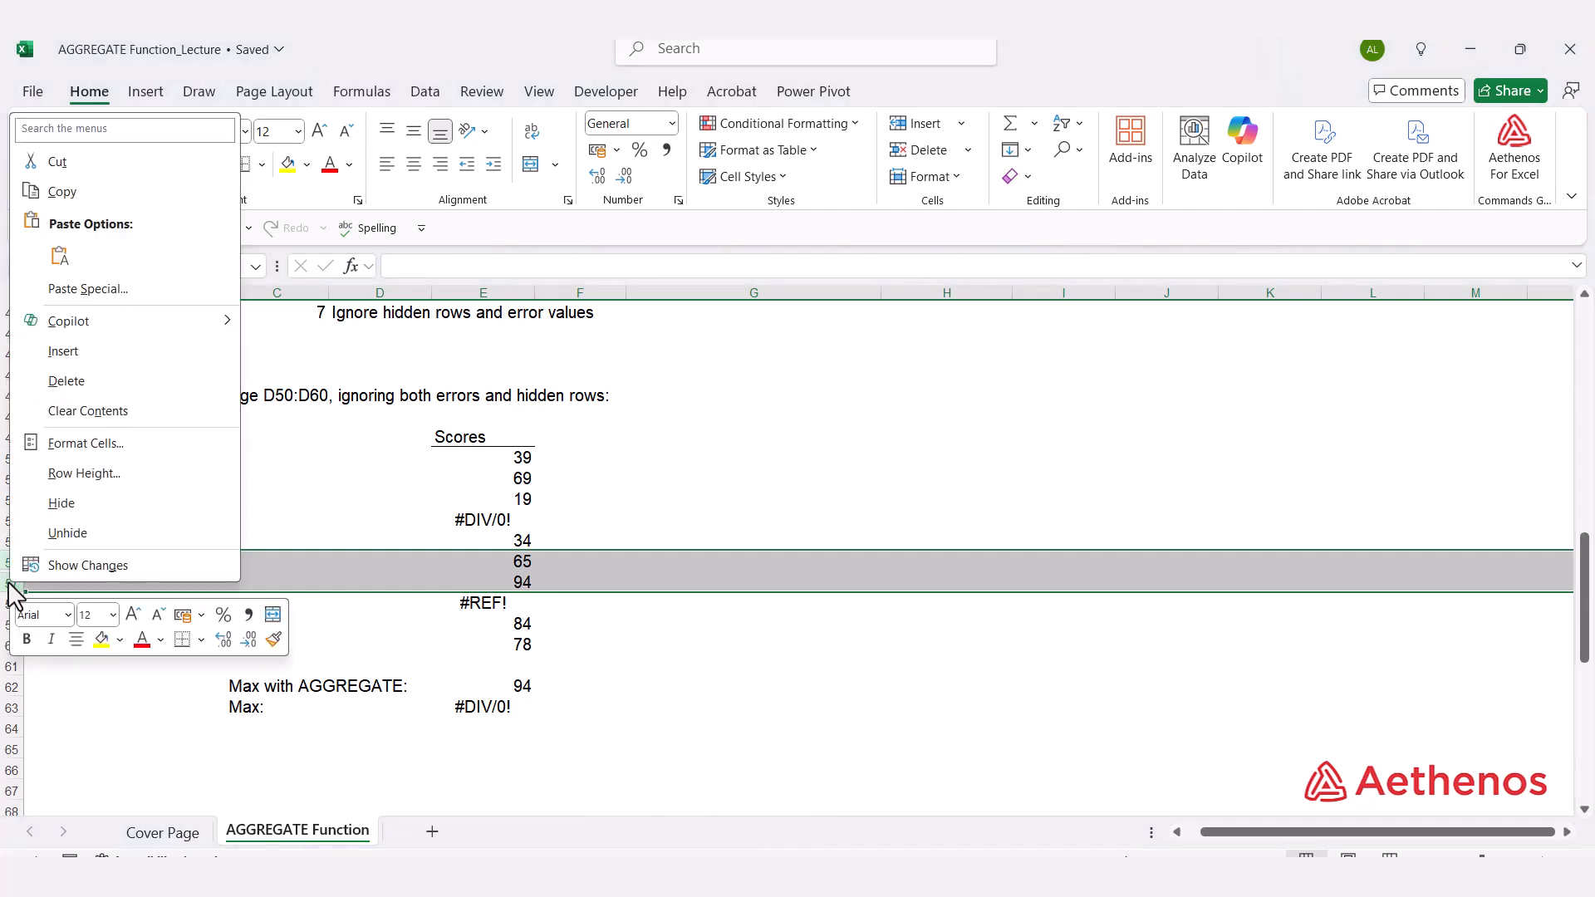
{"action": "left_click", "coordinate": [91, 536]}
{"action": "left_click", "coordinate": [516, 587]}
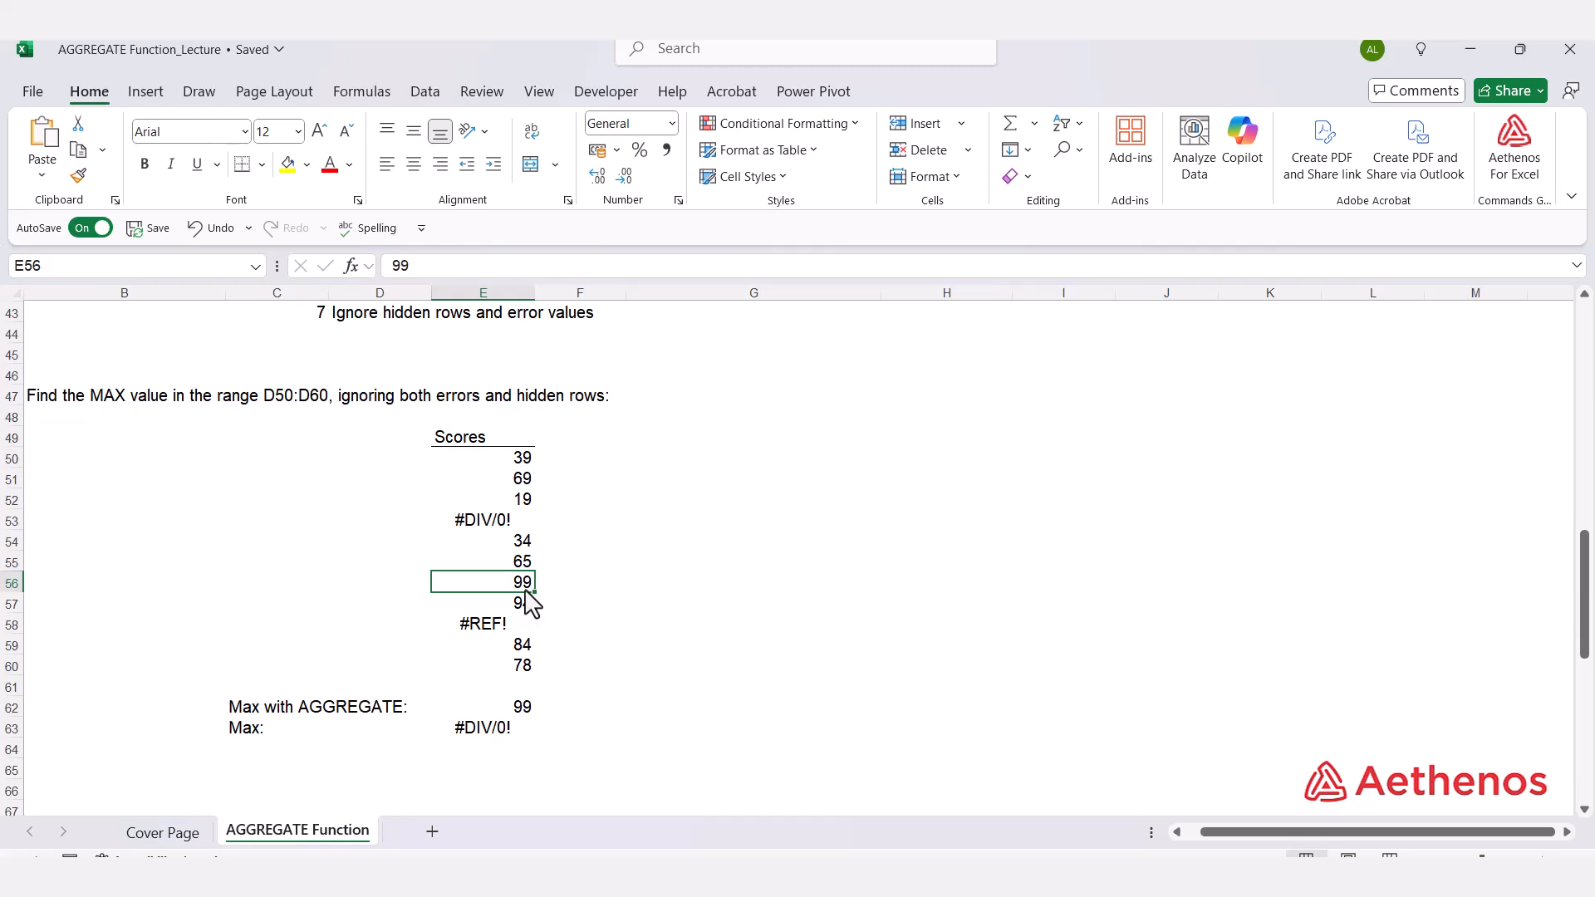
{"action": "left_click", "coordinate": [522, 711]}
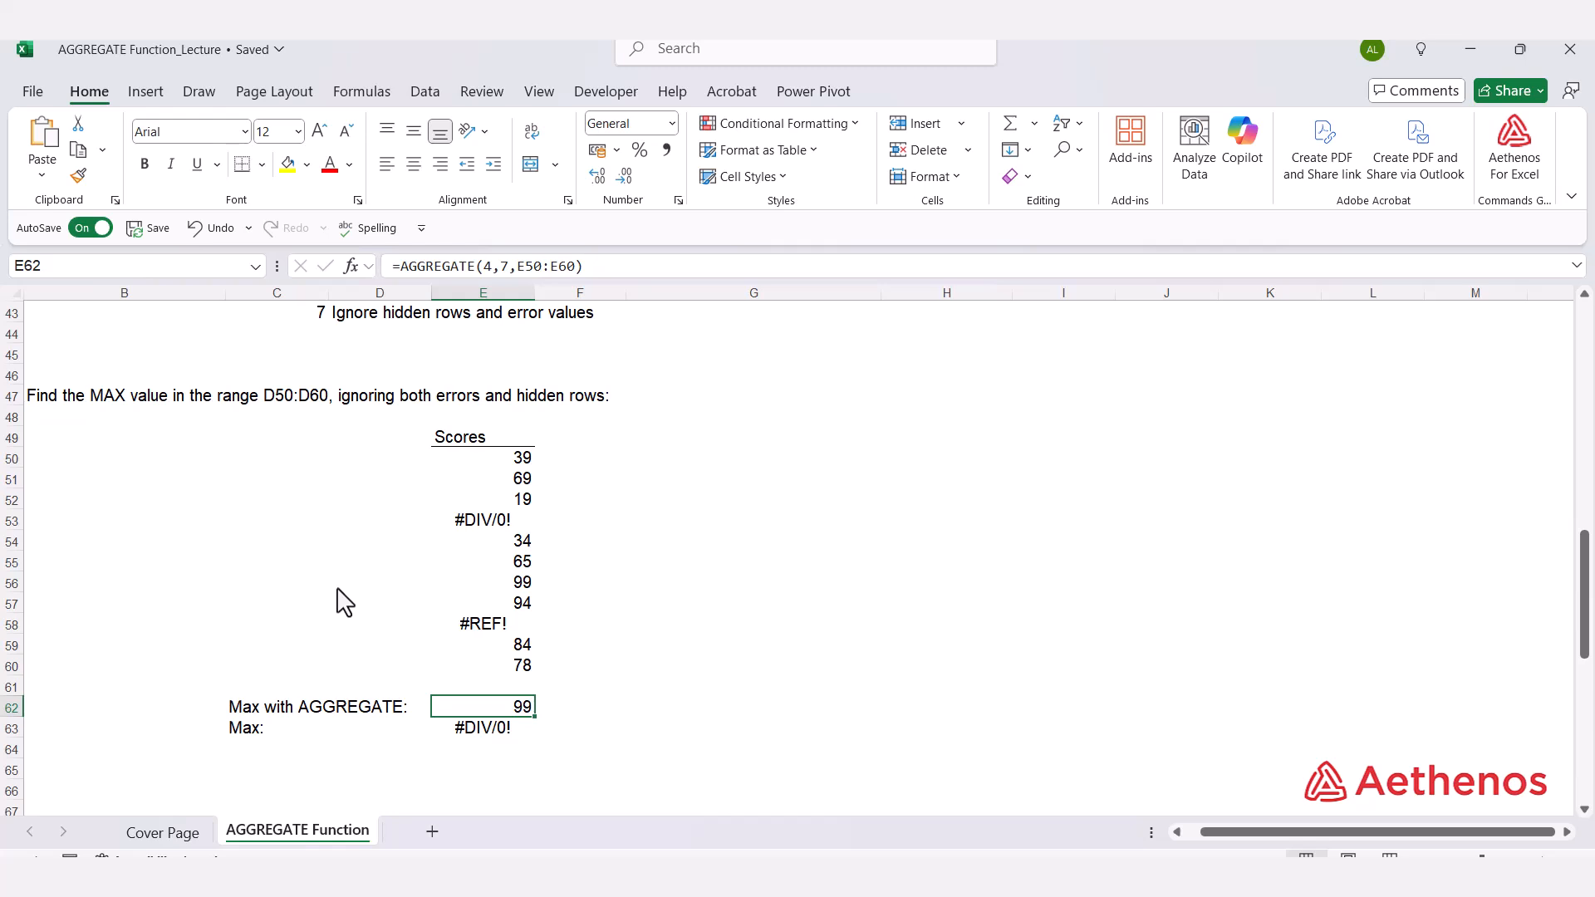
{"action": "key", "text": "ctrl+z"}
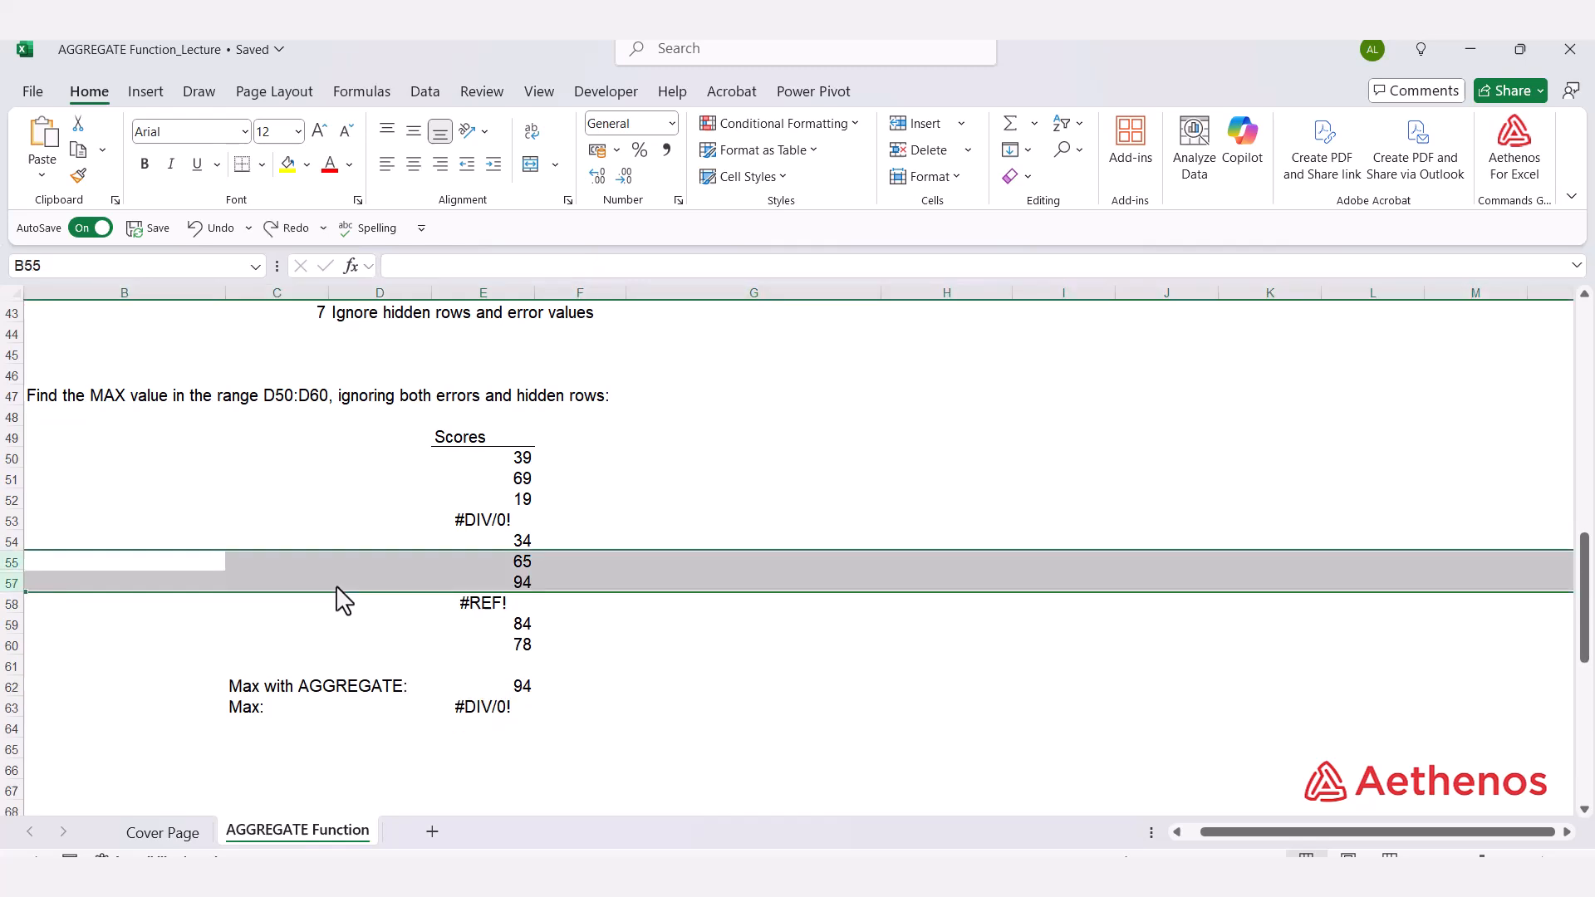
Change the options argument of the AGGREGATE formula in cell E62 to 6 (Ignore error values).
{"action": "left_click", "coordinate": [495, 690]}
{"action": "double_click", "coordinate": [495, 690]}
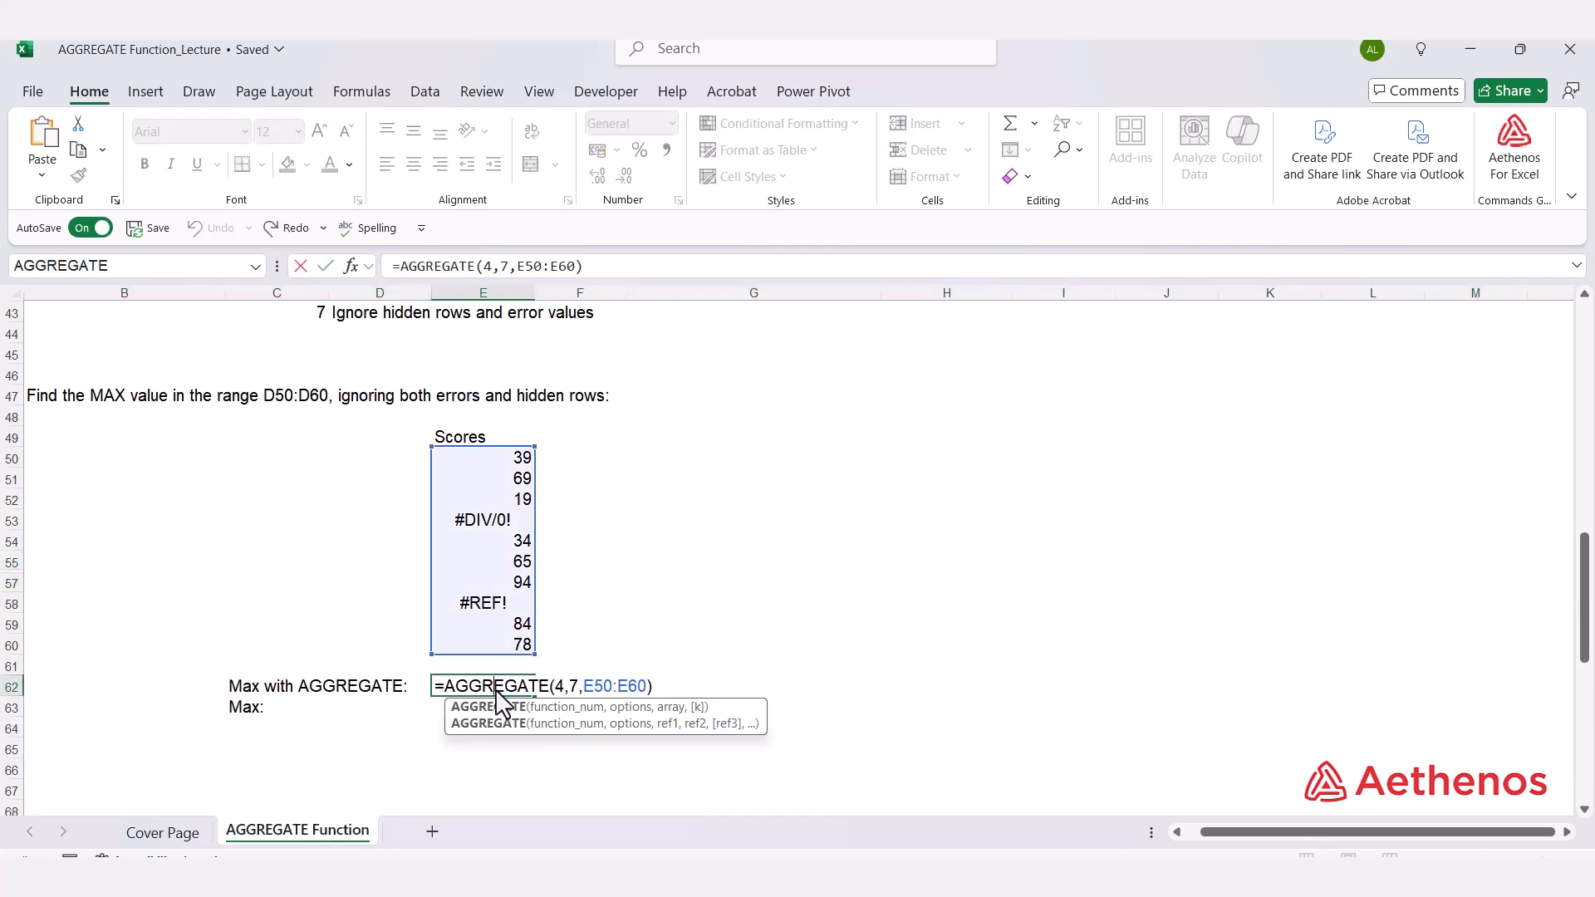
{"action": "left_click", "coordinate": [574, 688]}
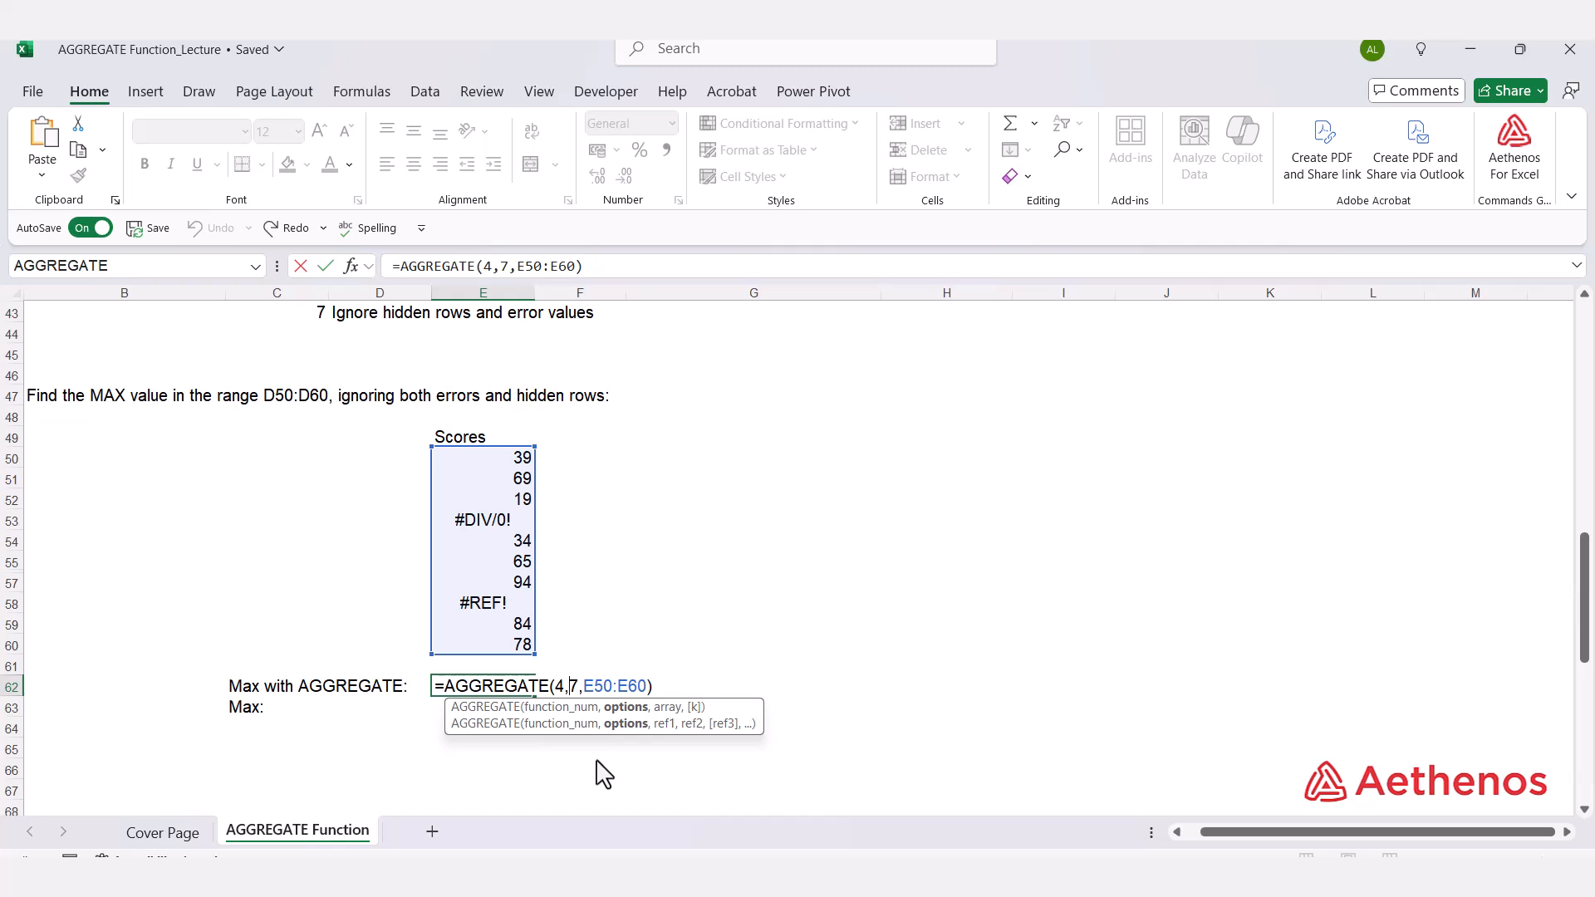
{"action": "key", "text": "BackSpace"}
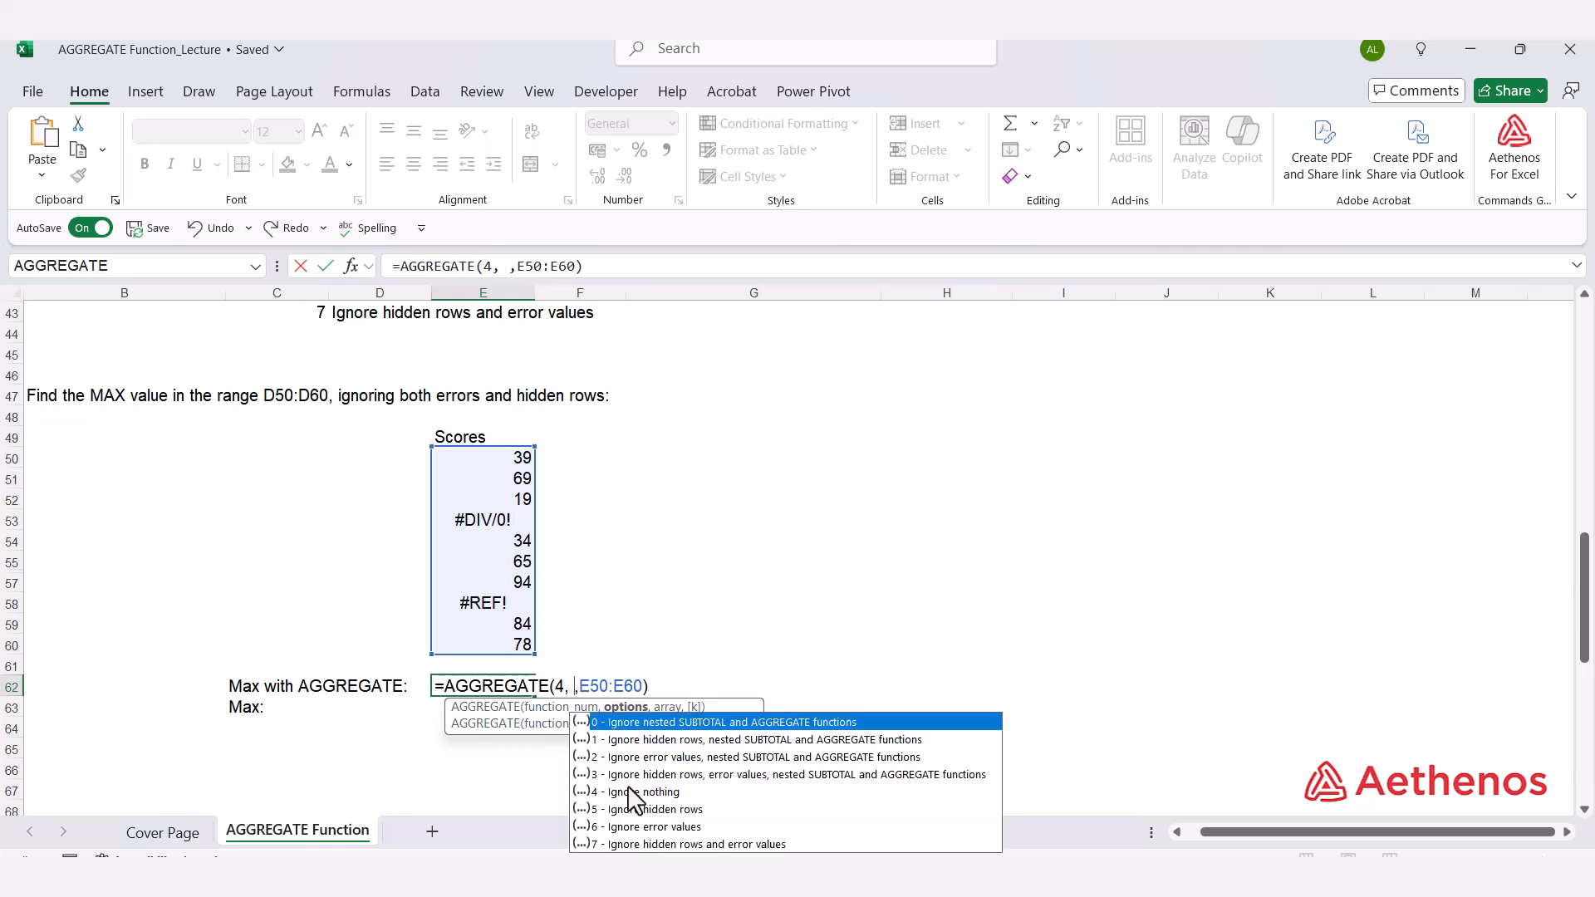
{"action": "left_click", "coordinate": [627, 826]}
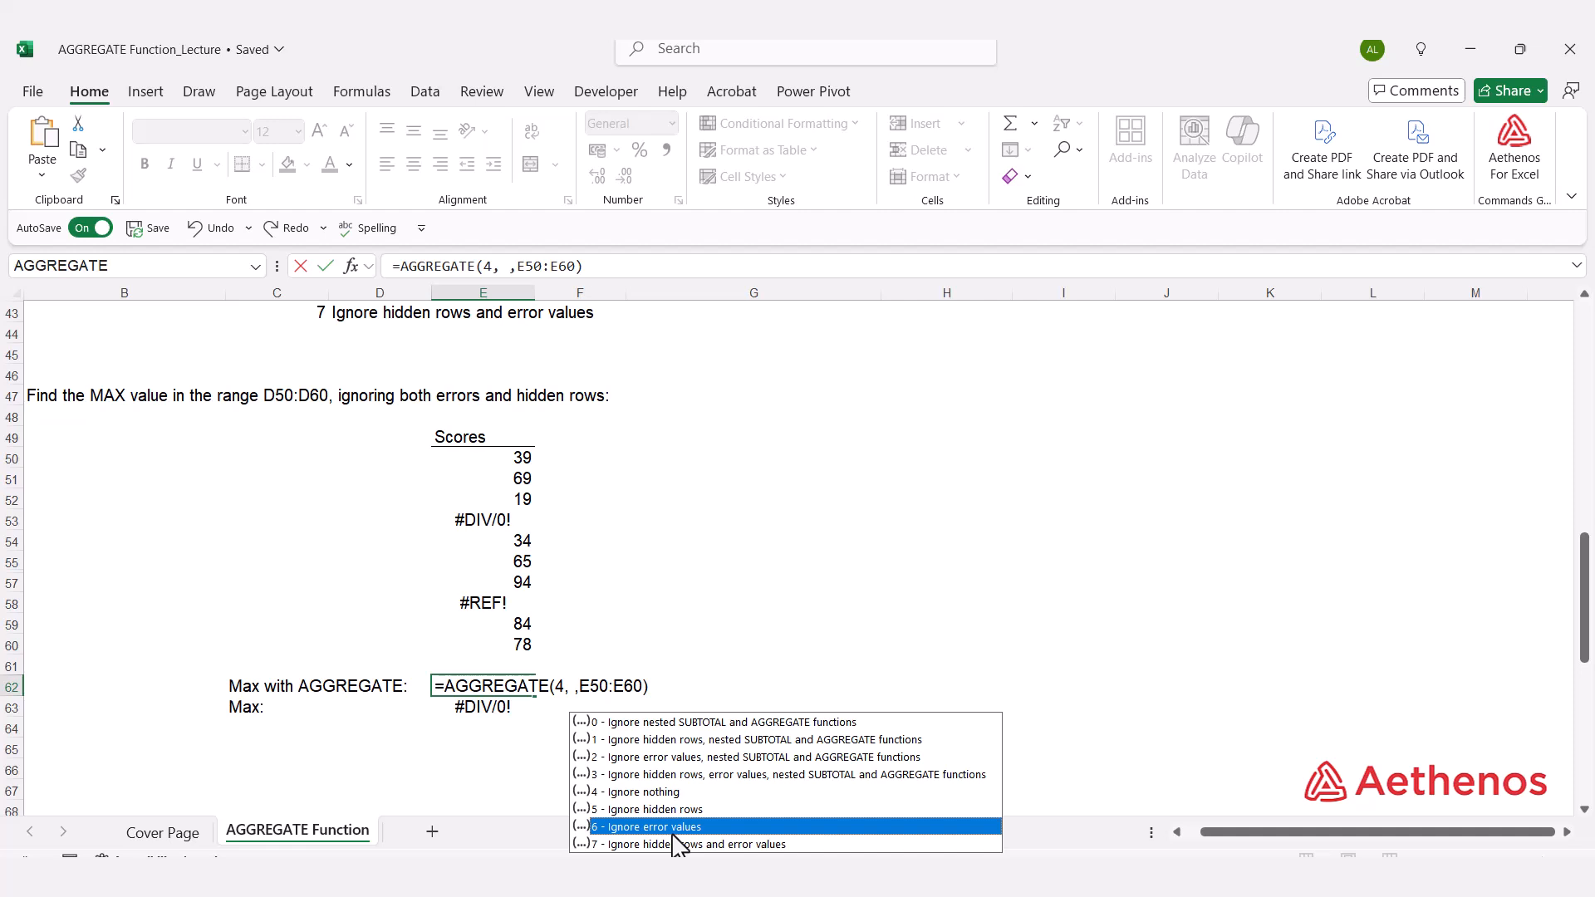
{"action": "key", "text": "Tab"}
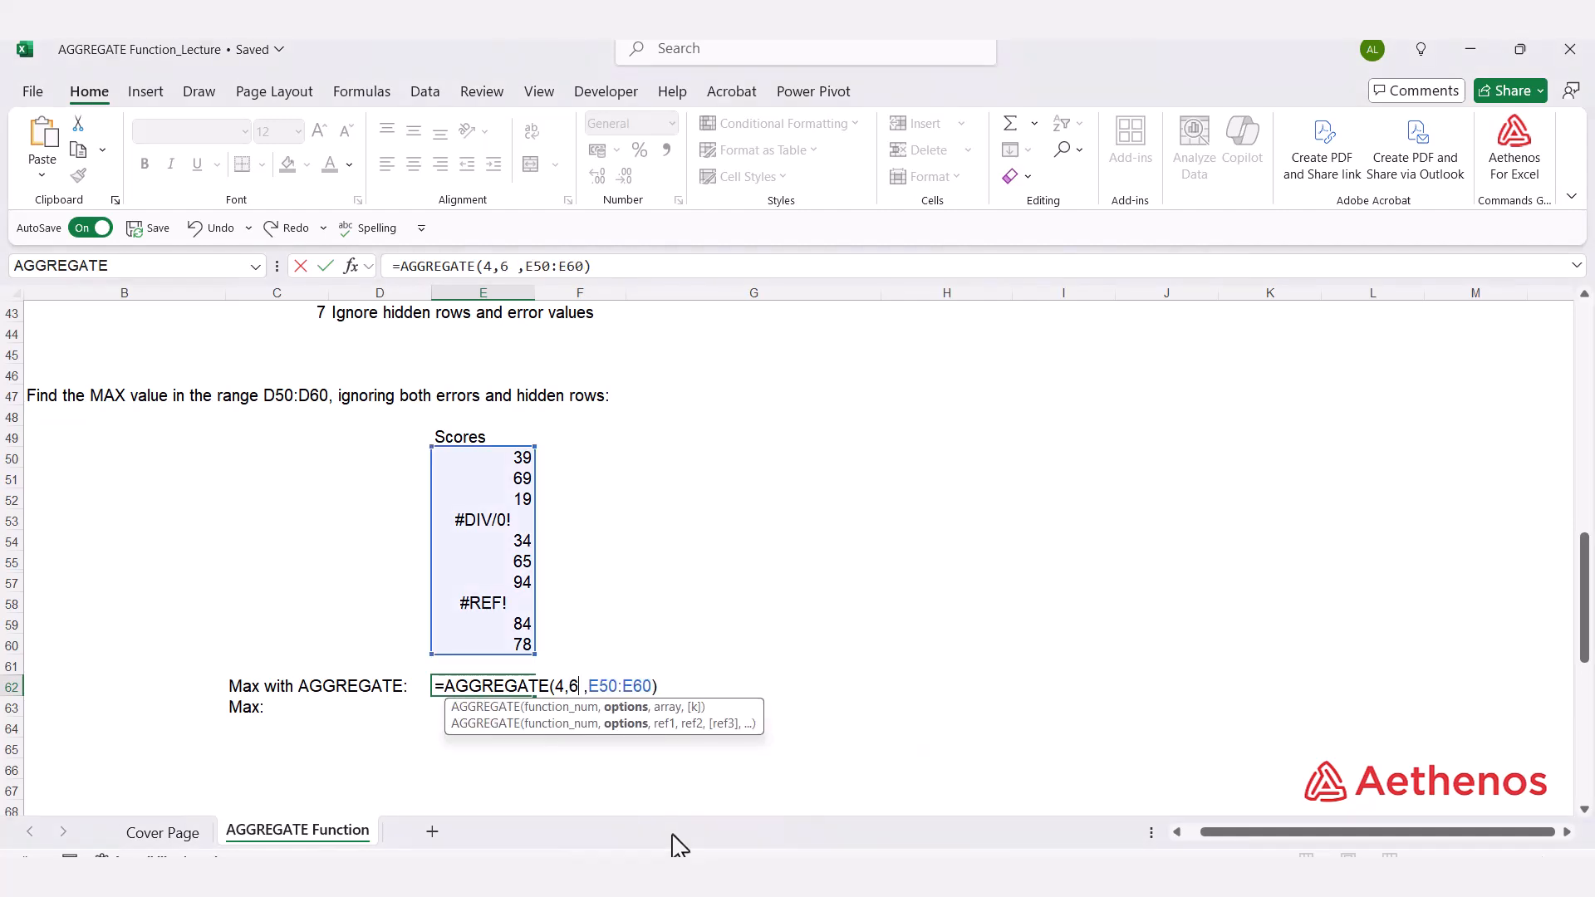
{"action": "key", "text": "BackSpace"}
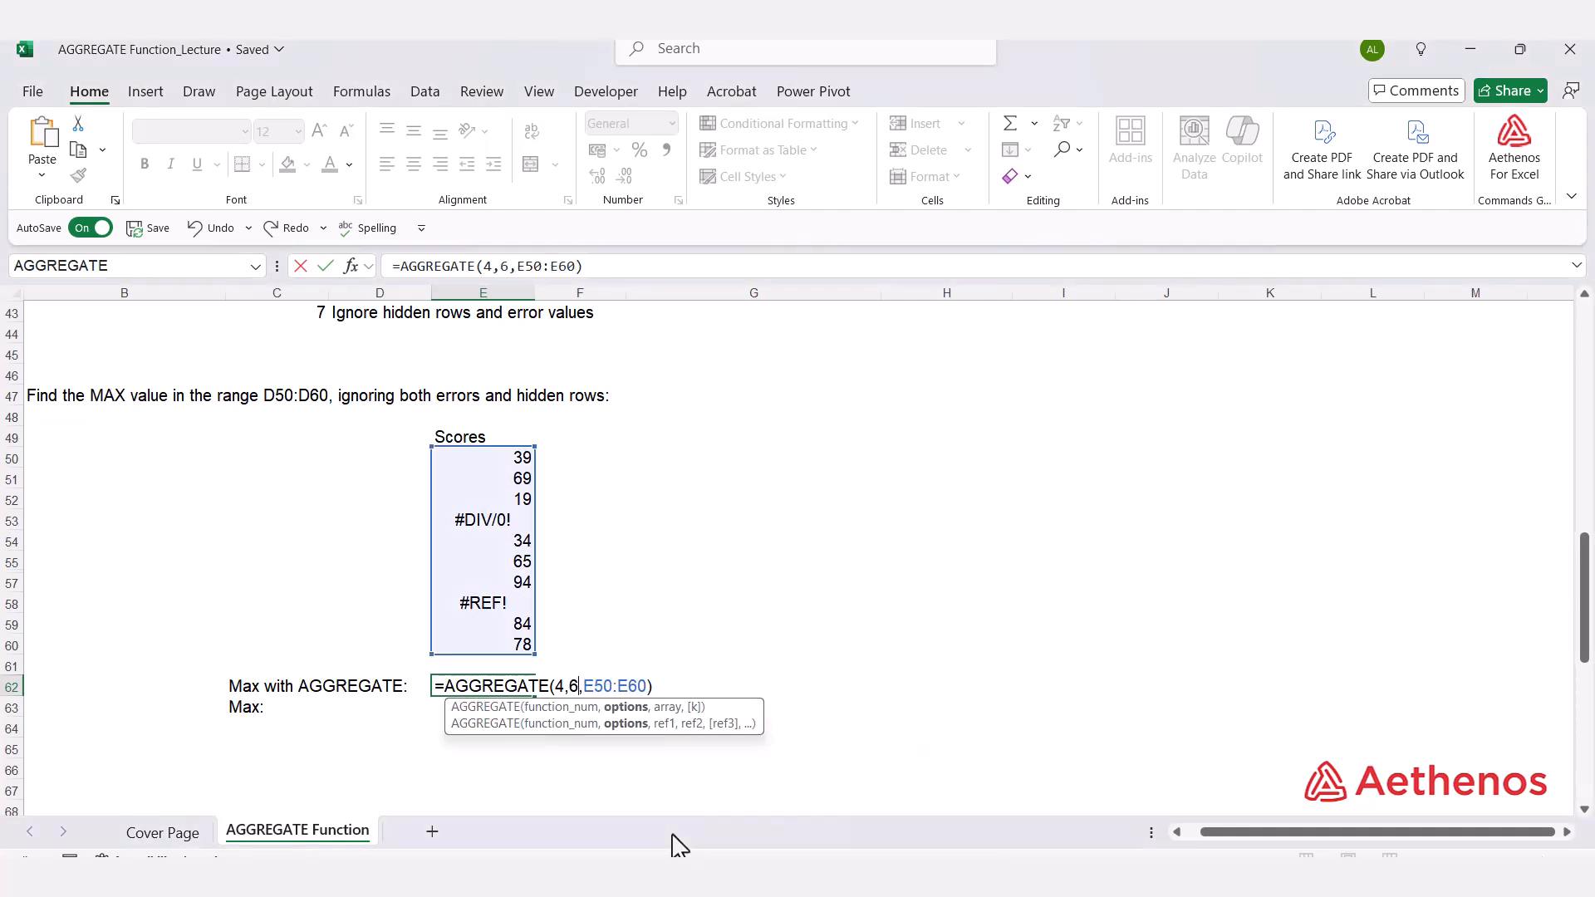
{"action": "key", "text": "Return"}
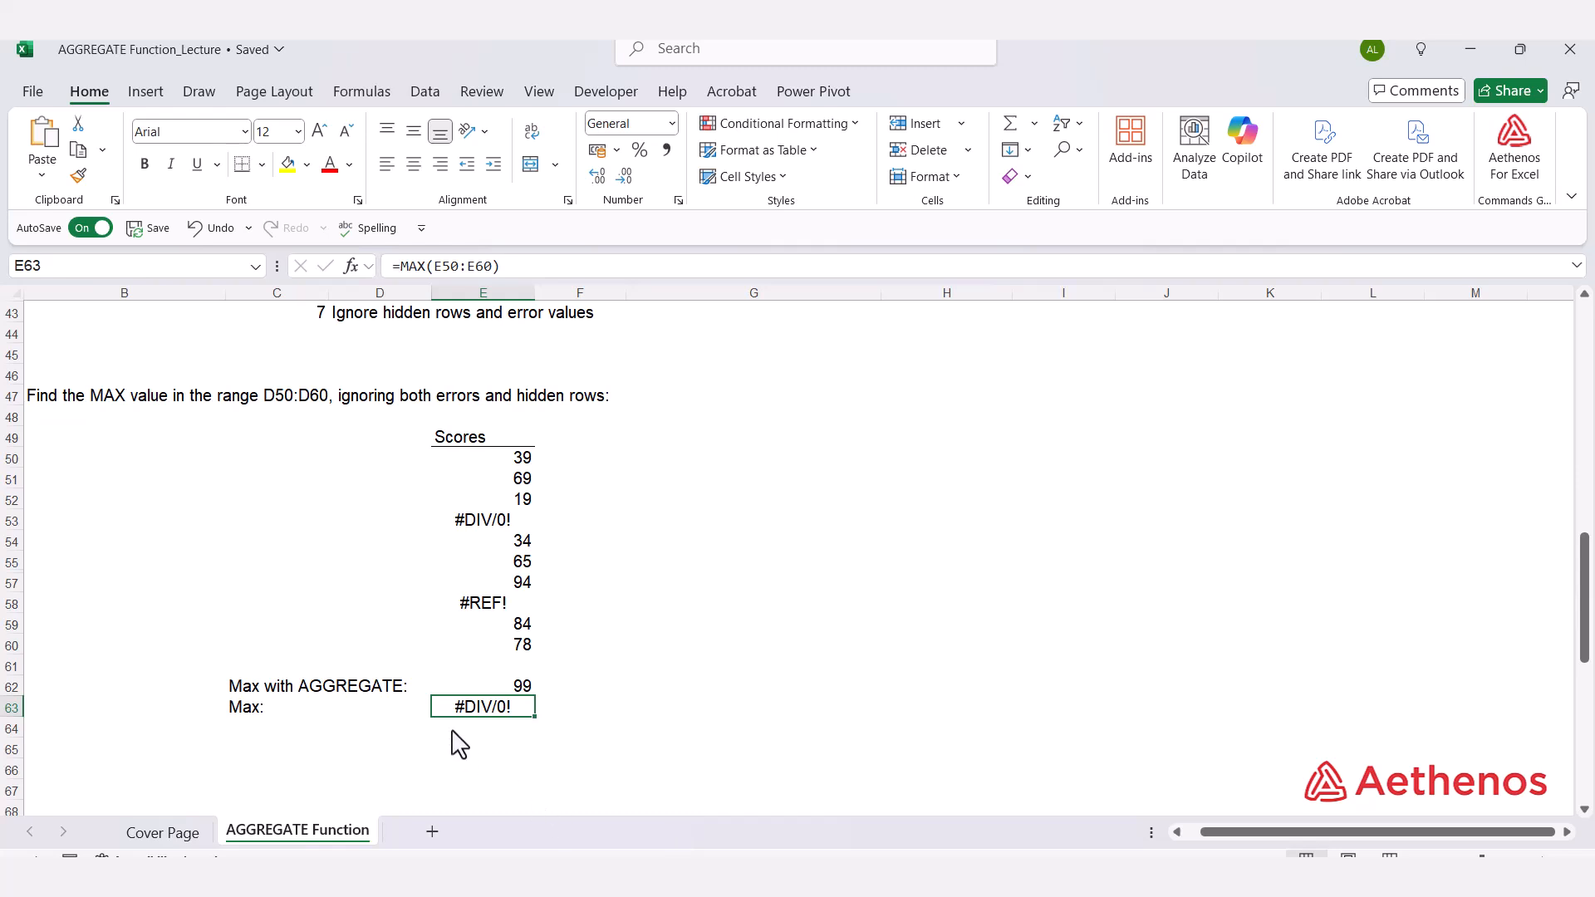
{"action": "left_click", "coordinate": [485, 686]}
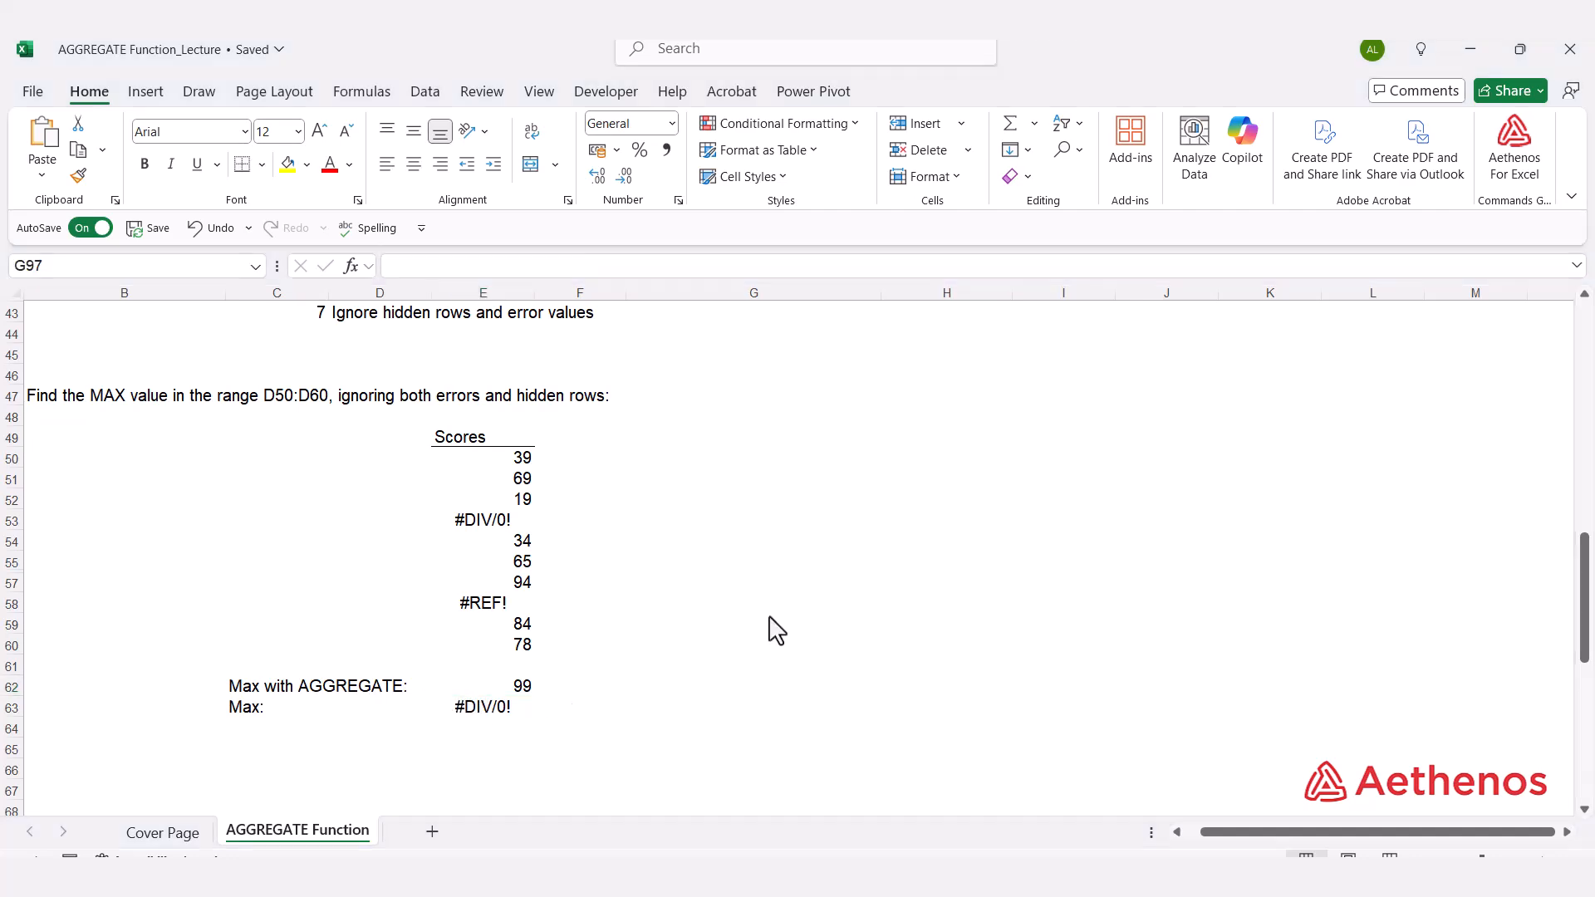
Inspect the Total Volume with SUM formula in cell J91 below the product table, leaving it unedited.
{"action": "scroll", "coordinate": [772, 629], "scroll_direction": "down", "scroll_amount": 6}
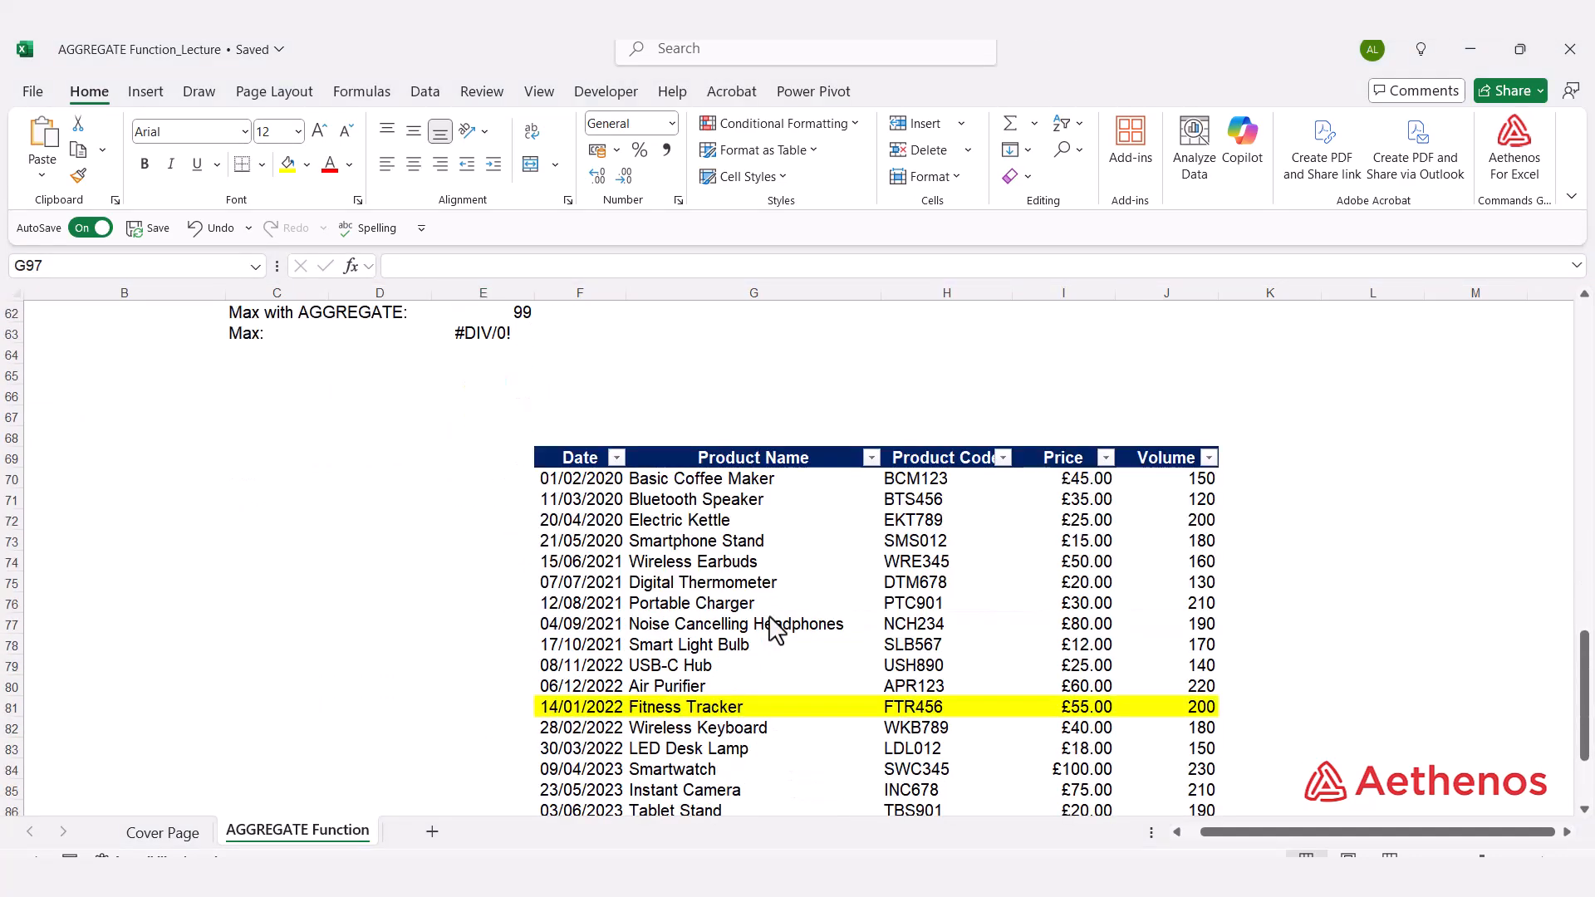
{"action": "scroll", "coordinate": [773, 629], "scroll_direction": "down", "scroll_amount": 2}
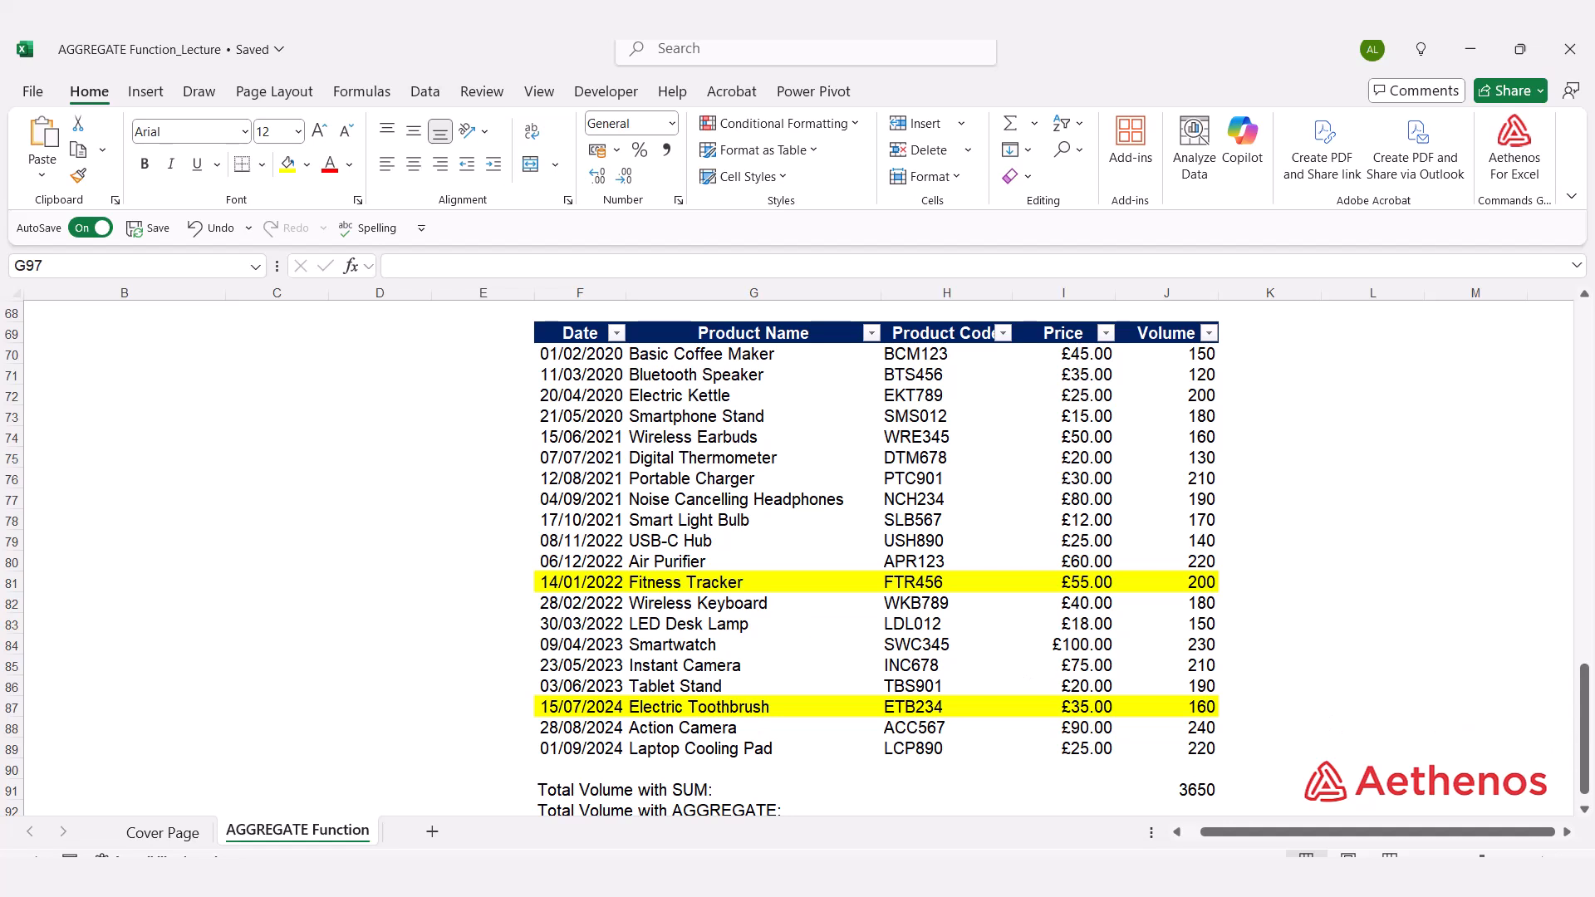
{"action": "scroll", "coordinate": [1590, 757], "scroll_direction": "down", "scroll_amount": 1}
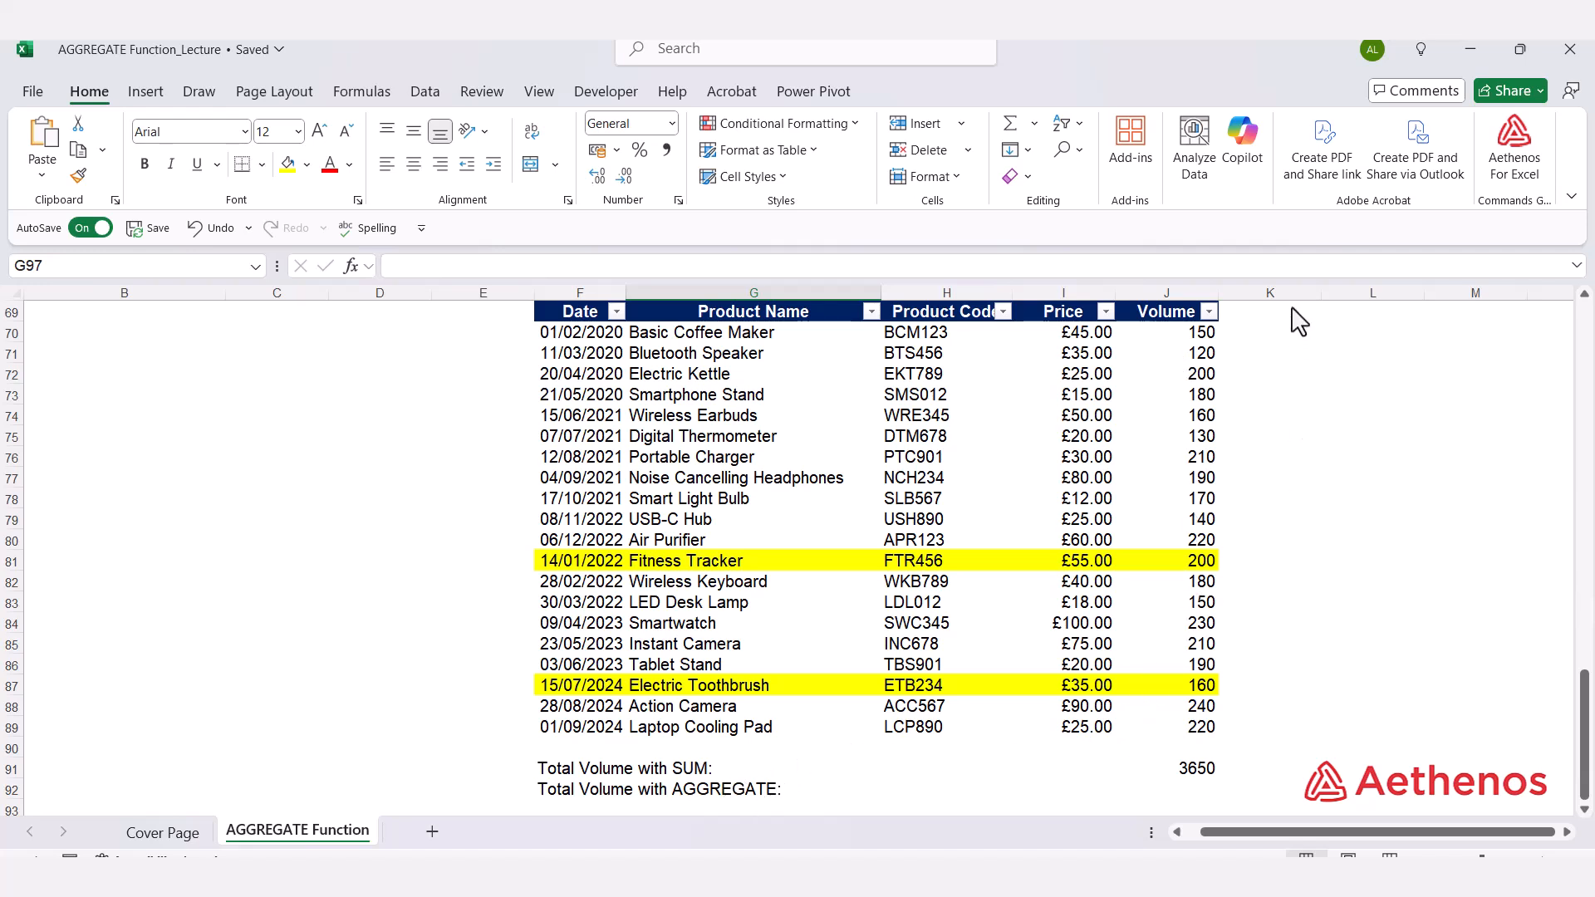
{"action": "left_click", "coordinate": [1188, 777]}
{"action": "double_click", "coordinate": [1183, 772]}
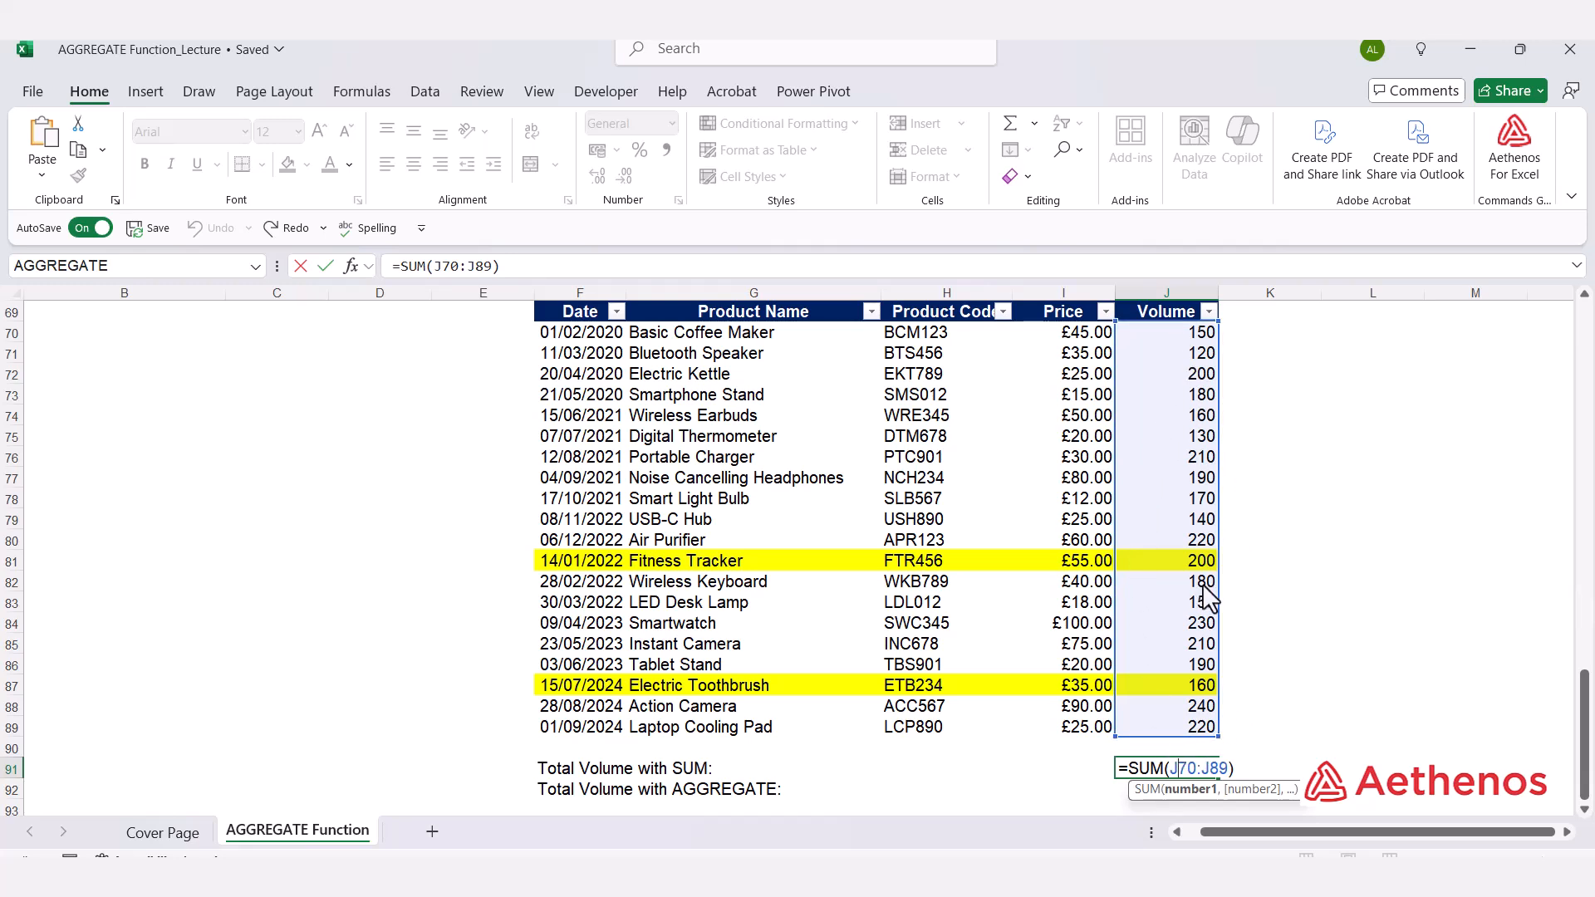
{"action": "key", "text": "Escape"}
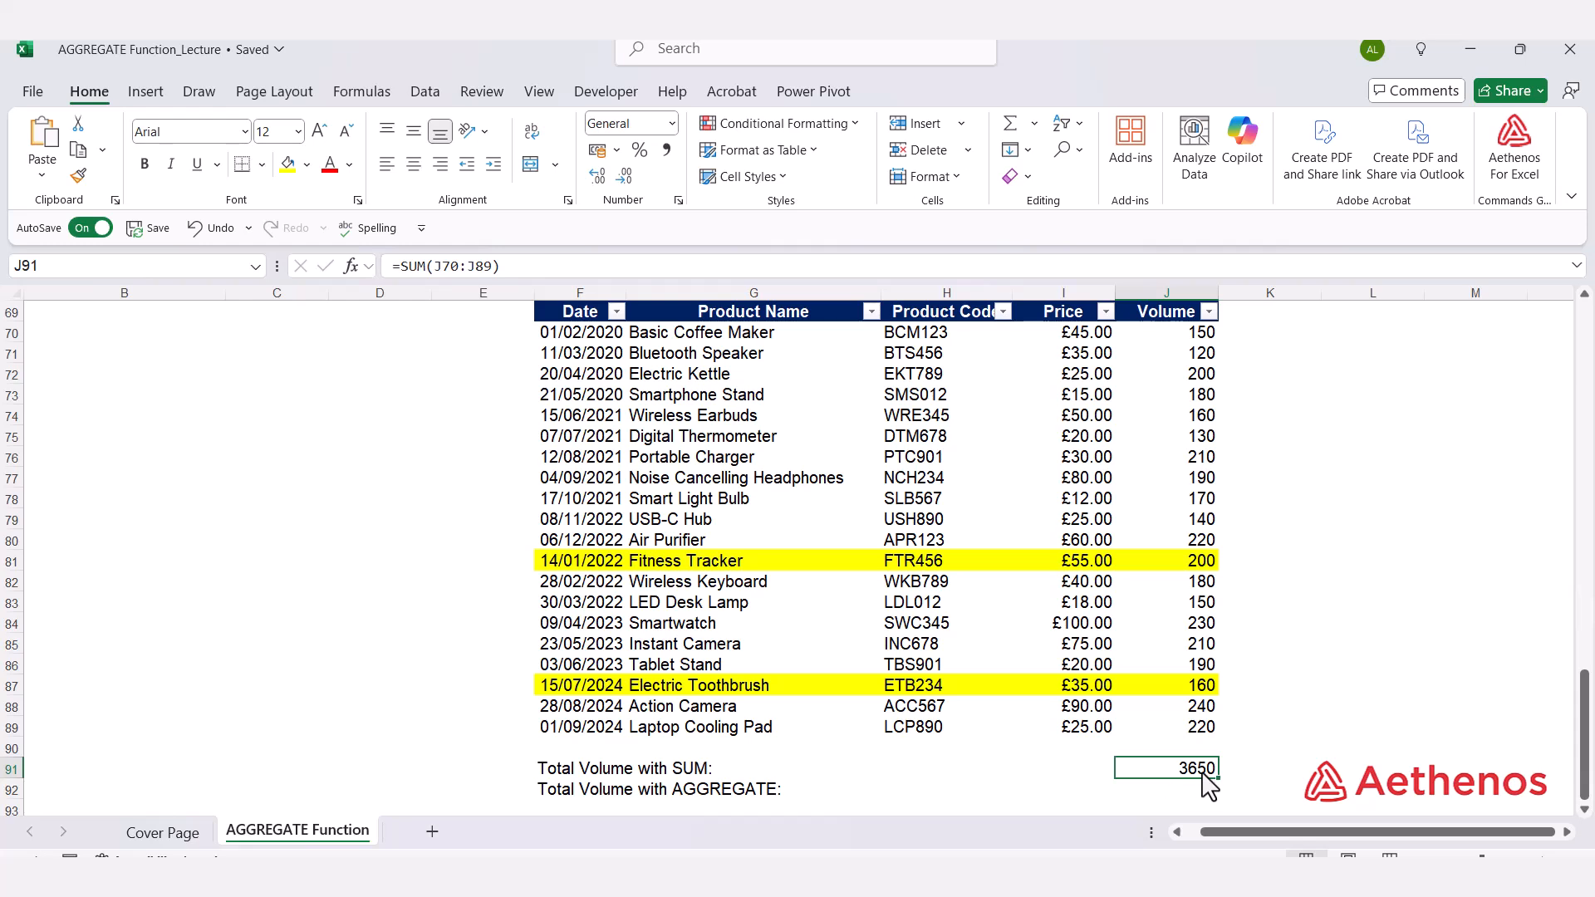
Select cell J92 and filter the Product Name column by cell color to show only rows with No Fill.
{"action": "left_click", "coordinate": [1157, 791]}
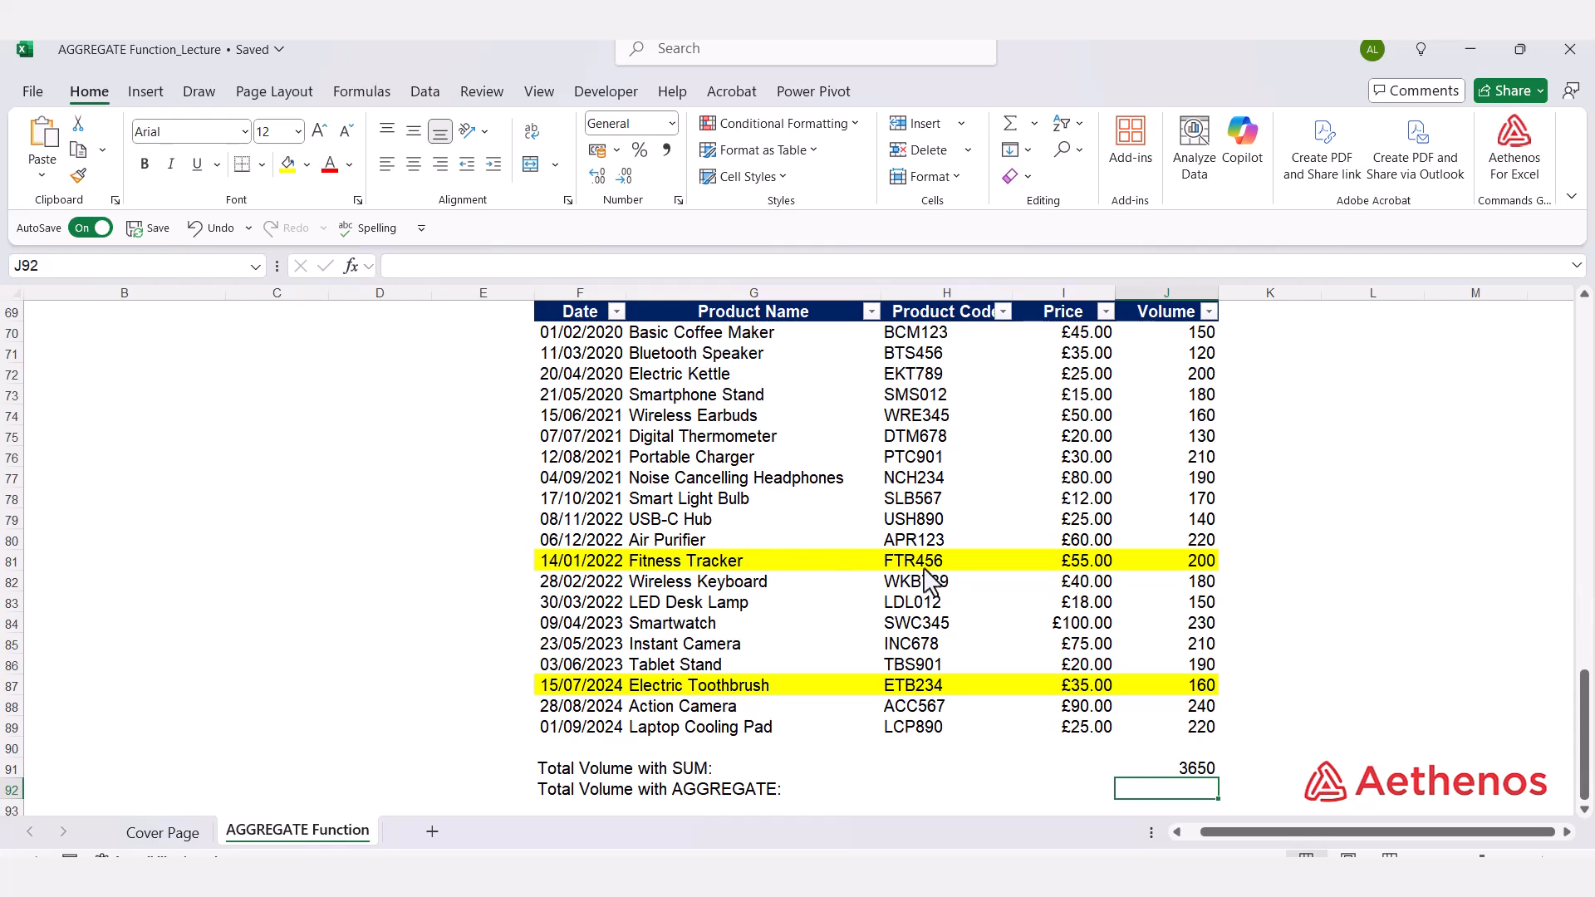
{"action": "left_click", "coordinate": [872, 312]}
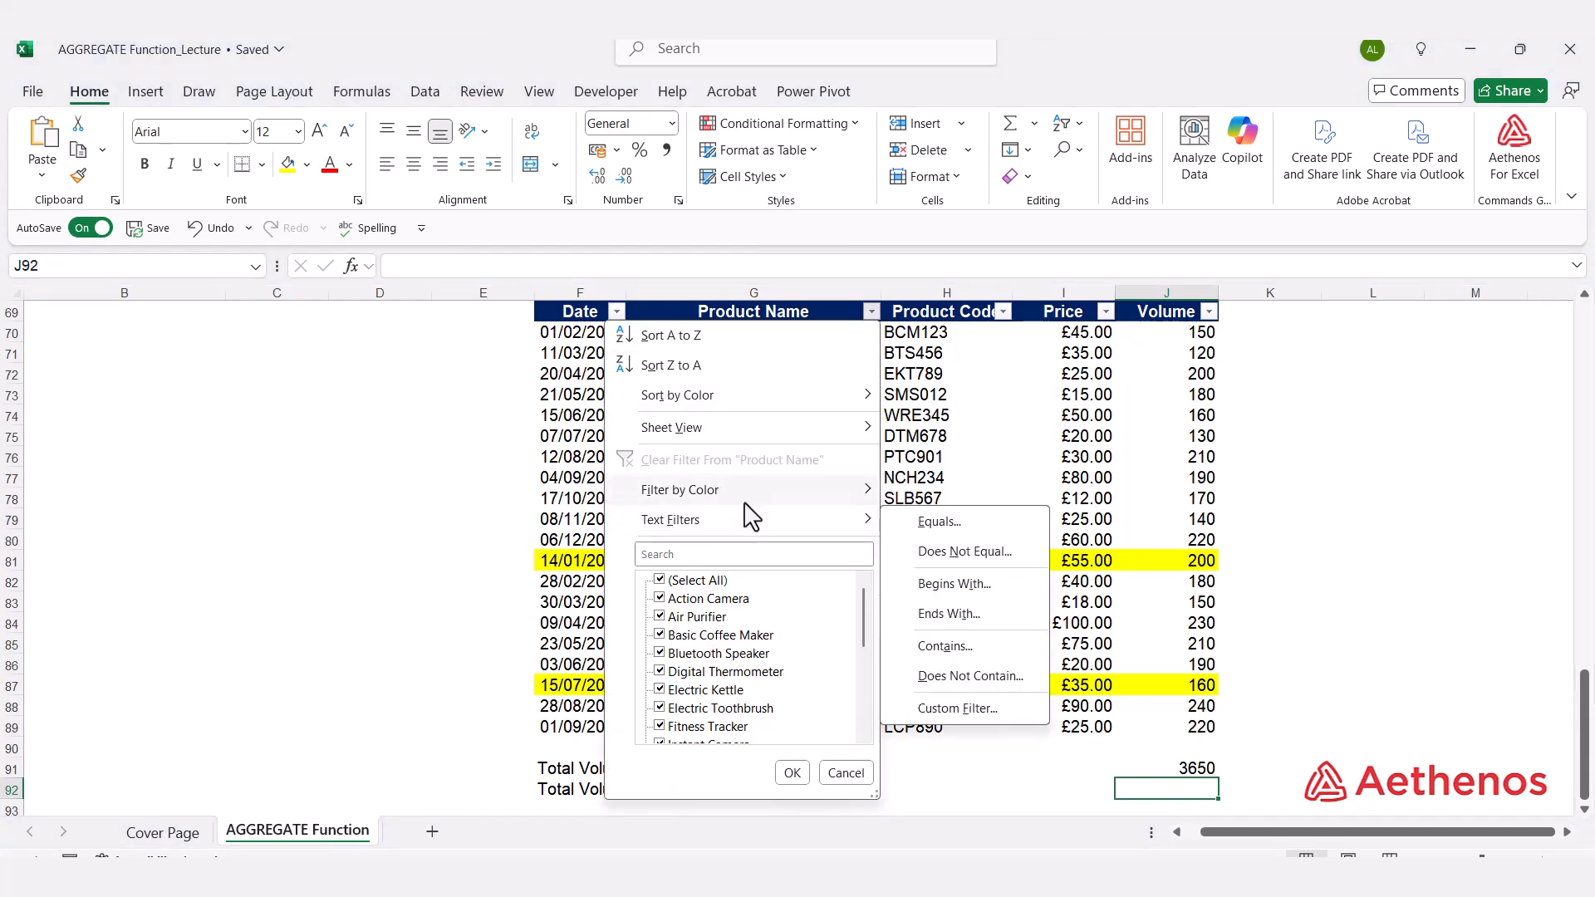
{"action": "mouse_move", "coordinate": [745, 503]}
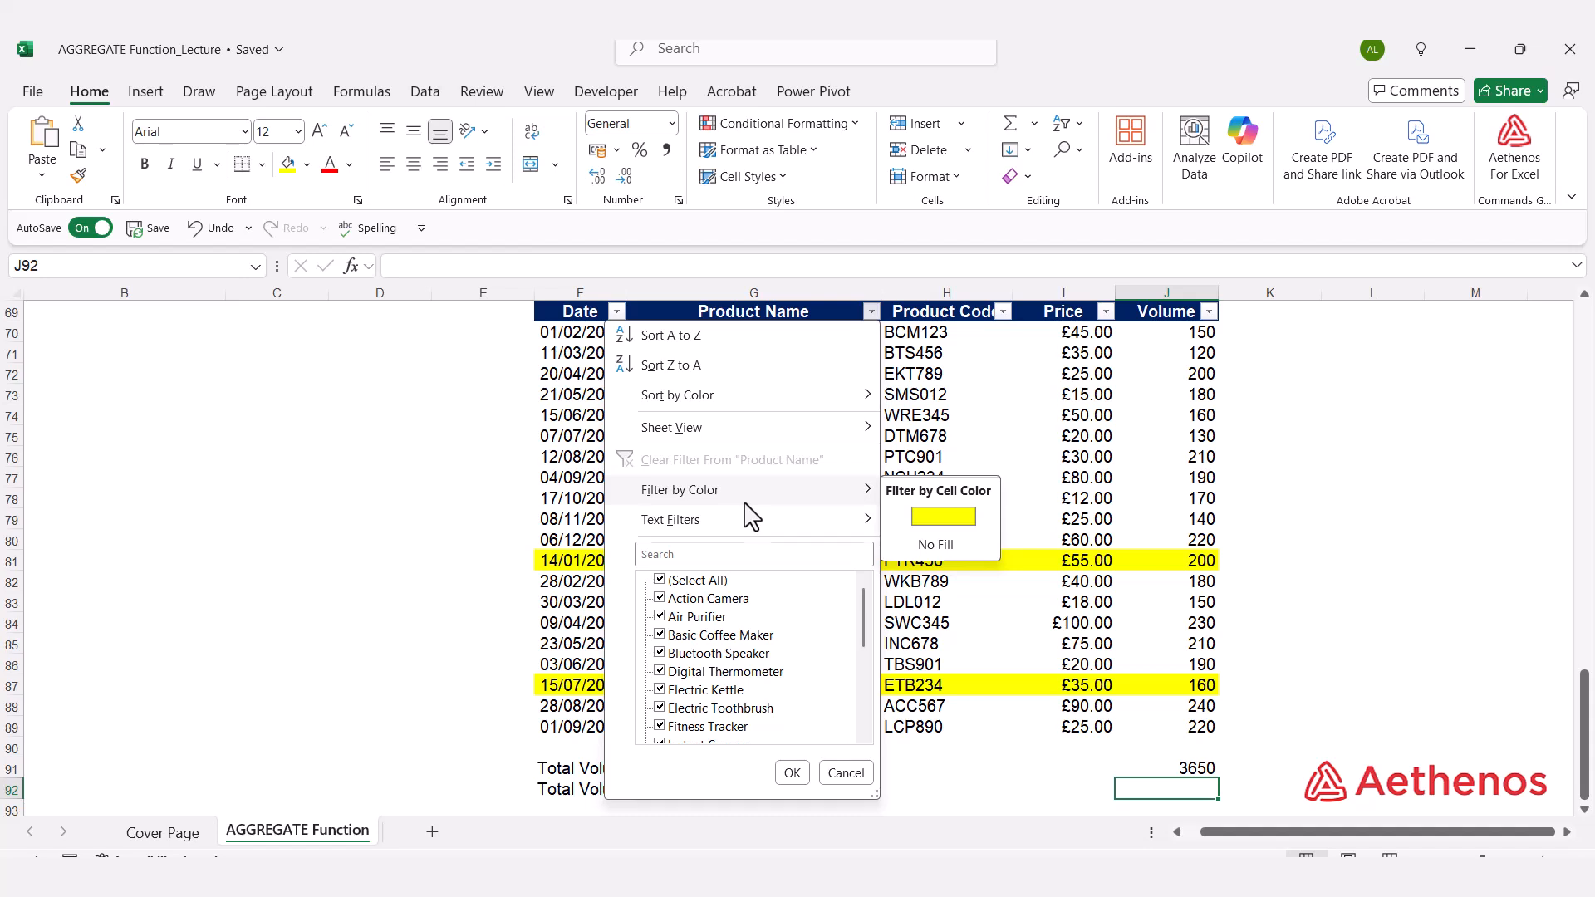
{"action": "left_click", "coordinate": [936, 545]}
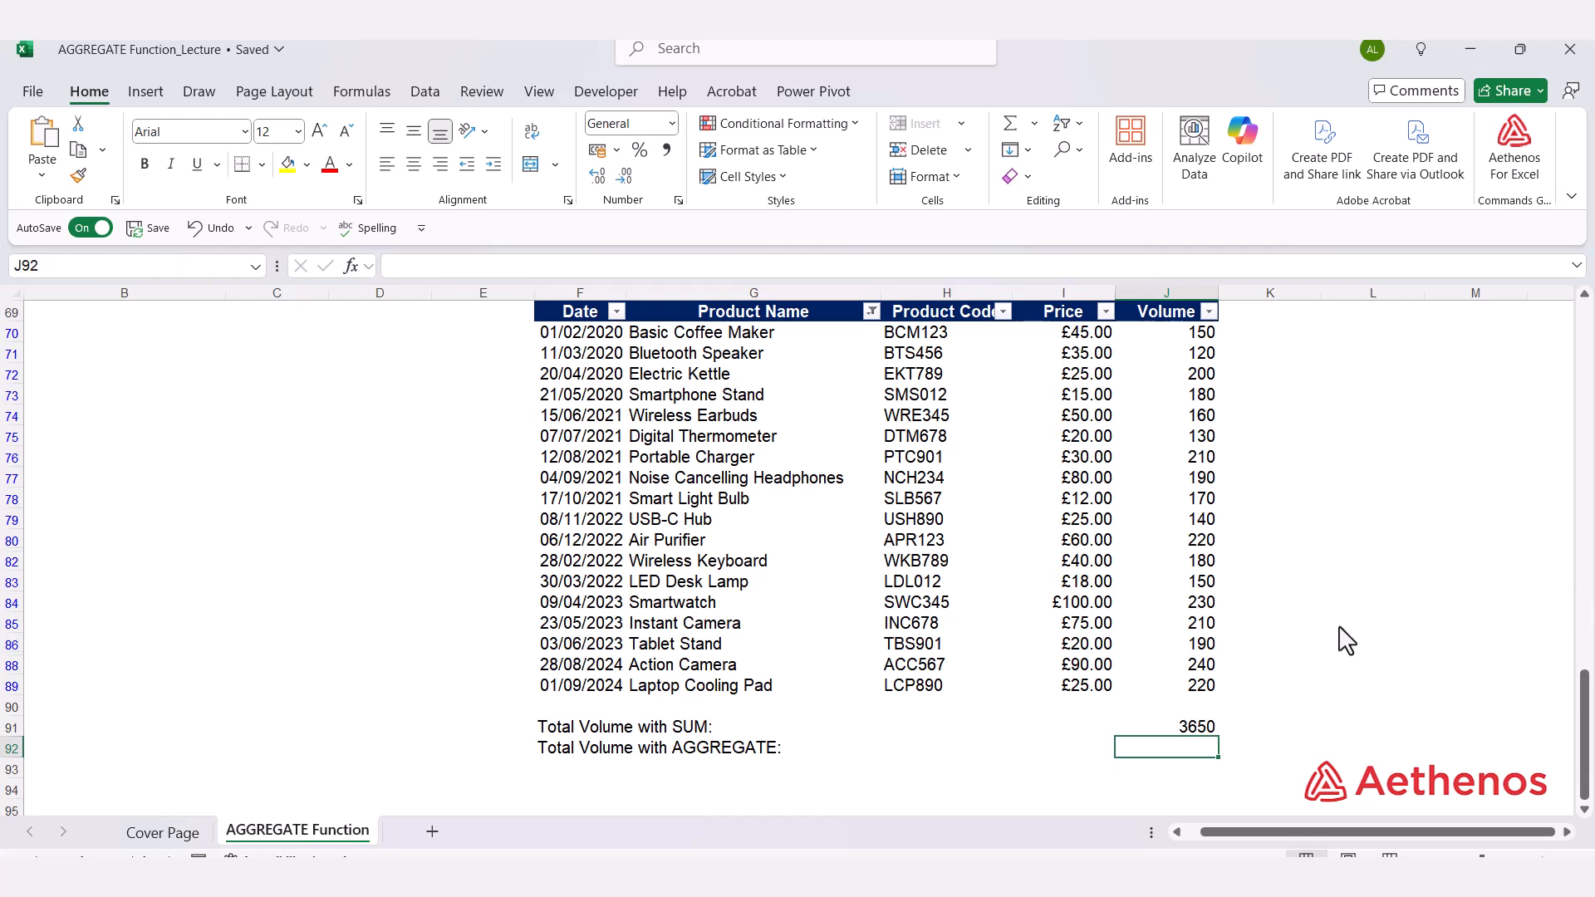
Start an AGGREGATE formula in cell J92 with function number 9 (SUM) as its first argument.
{"action": "type", "text": "=a"}
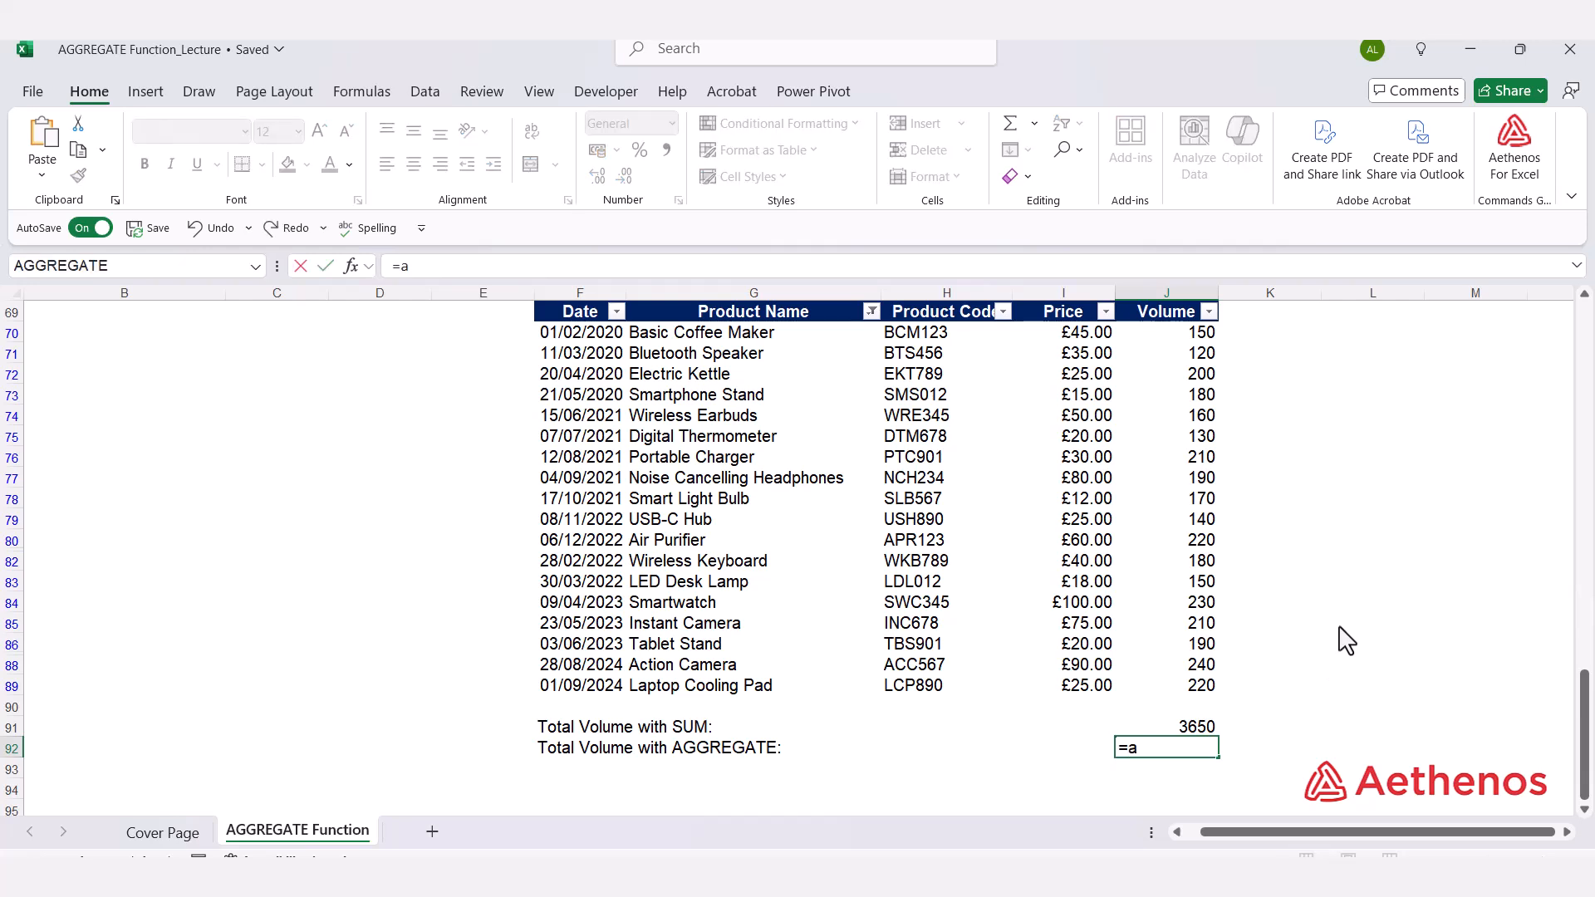
{"action": "type", "text": "gg"}
{"action": "key", "text": "Tab"}
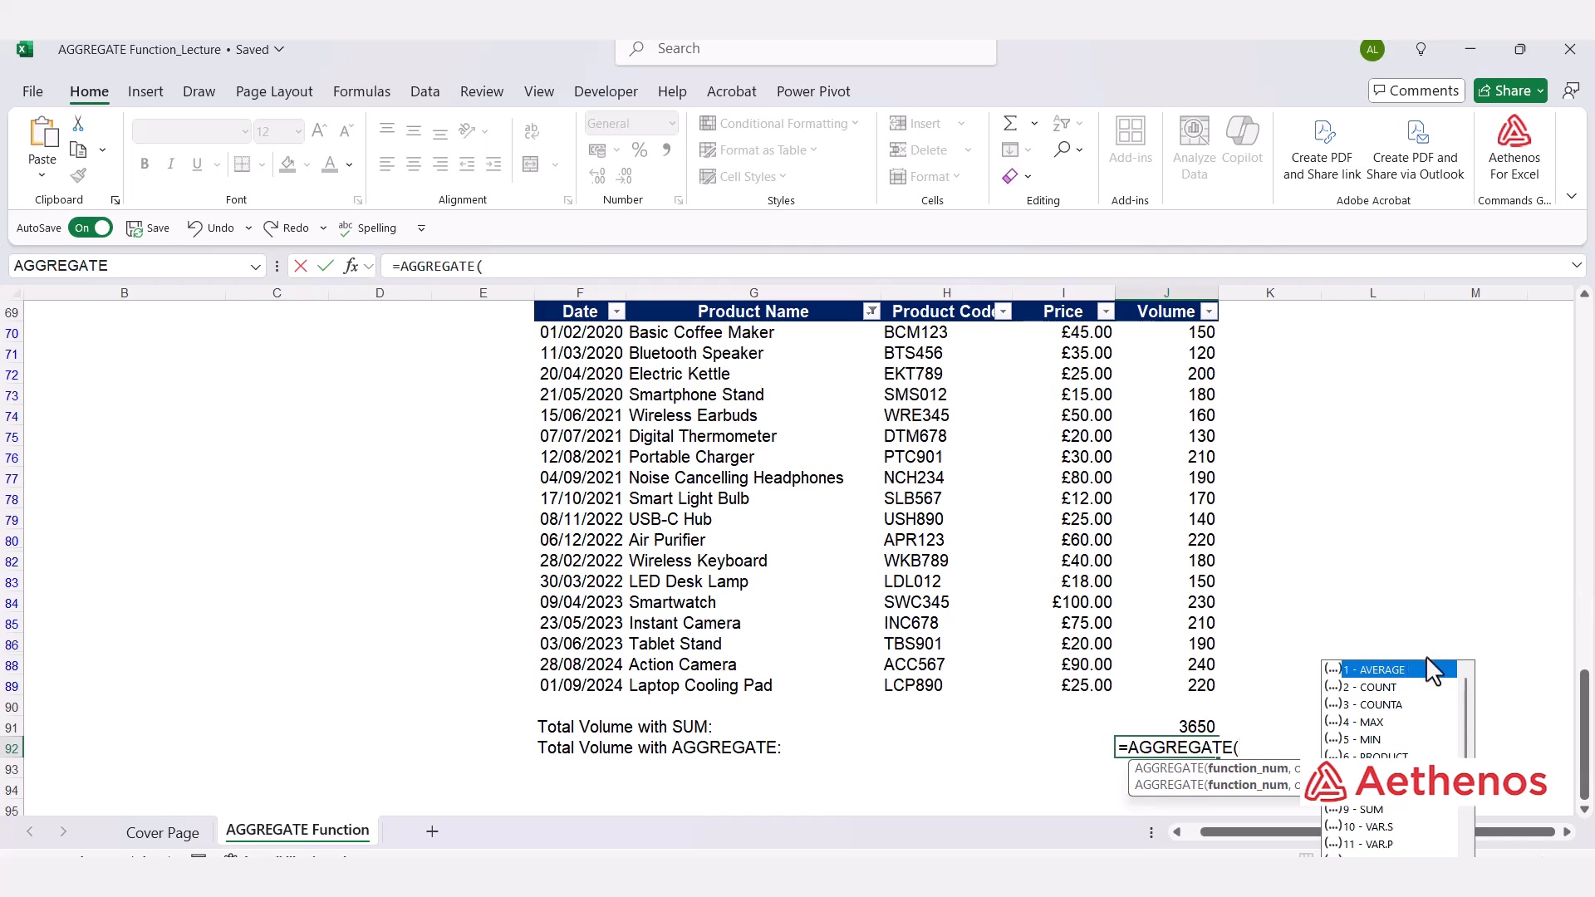
{"action": "left_click", "coordinate": [1369, 811]}
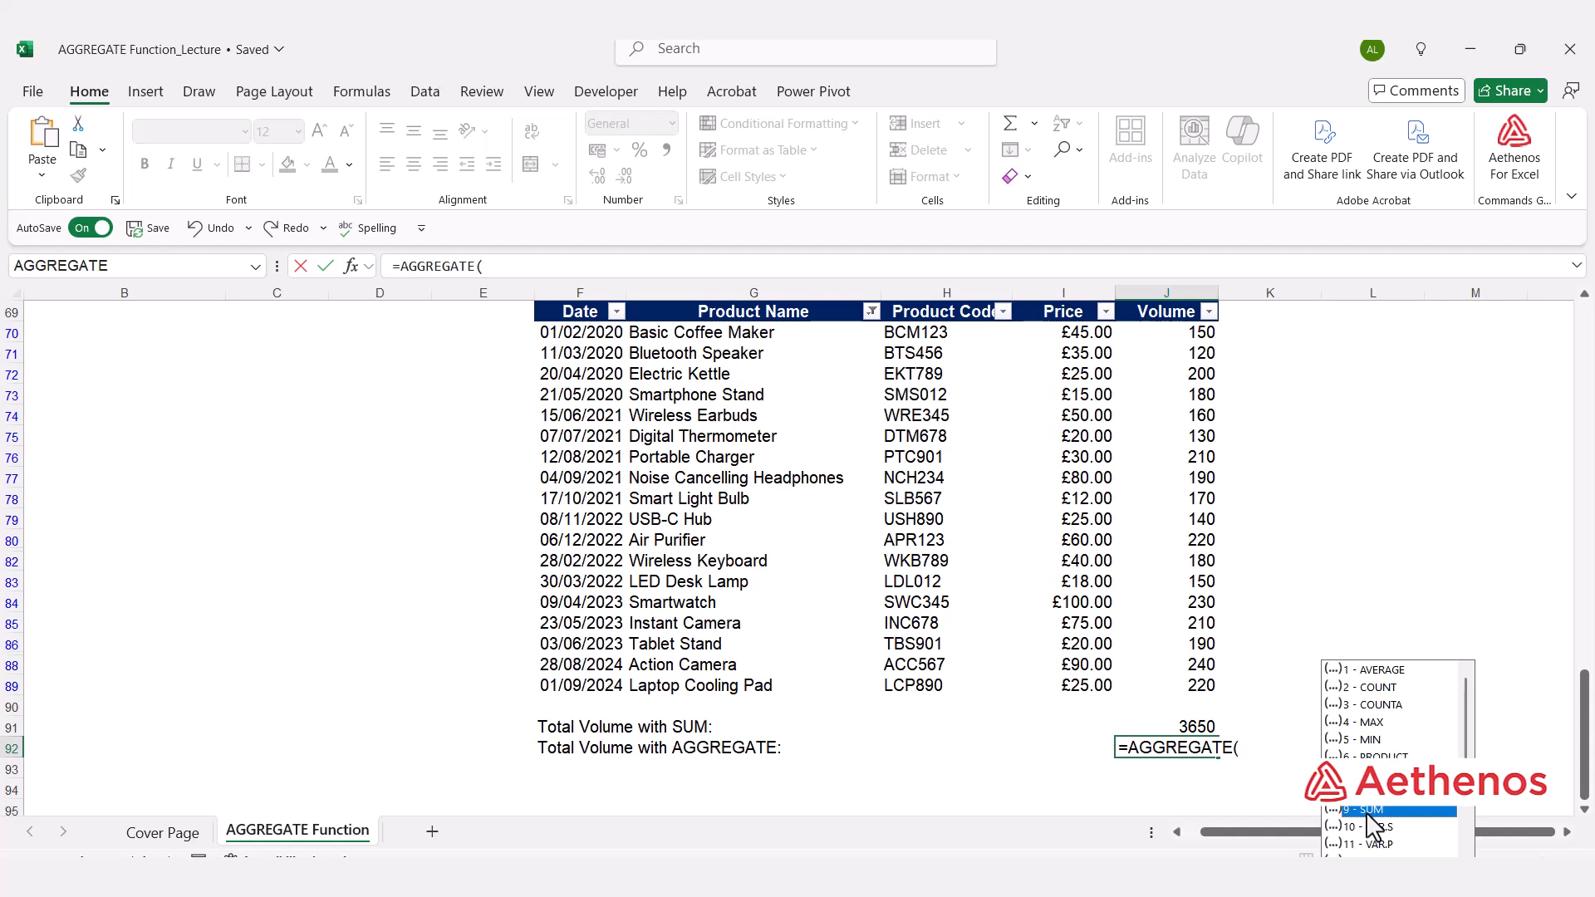
{"action": "double_click", "coordinate": [1367, 811]}
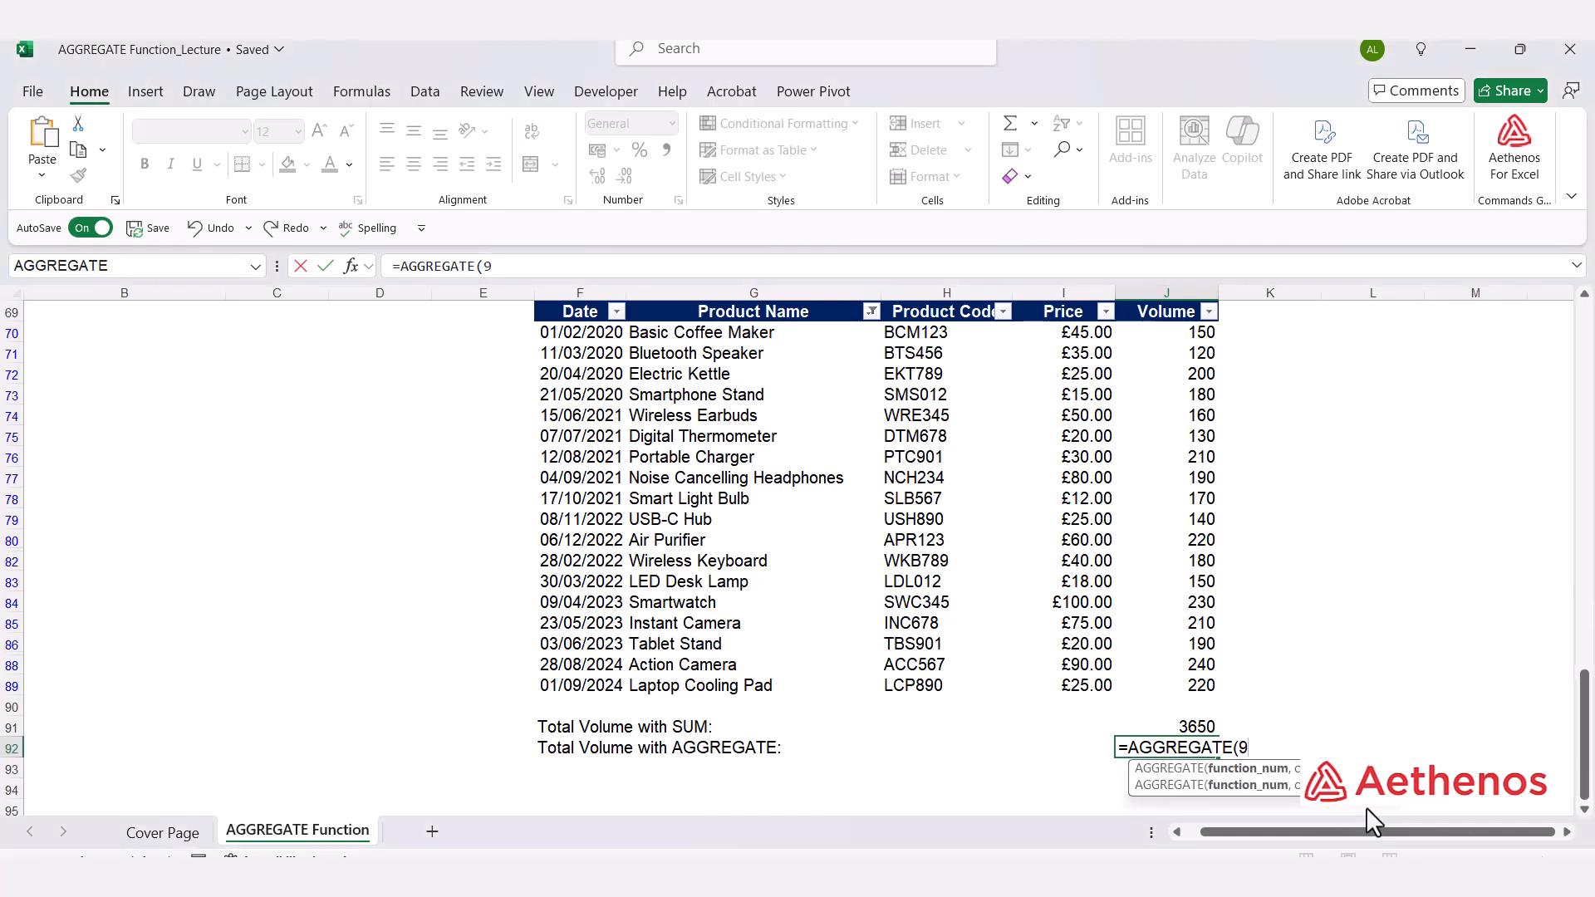
{"action": "type", "text": ","}
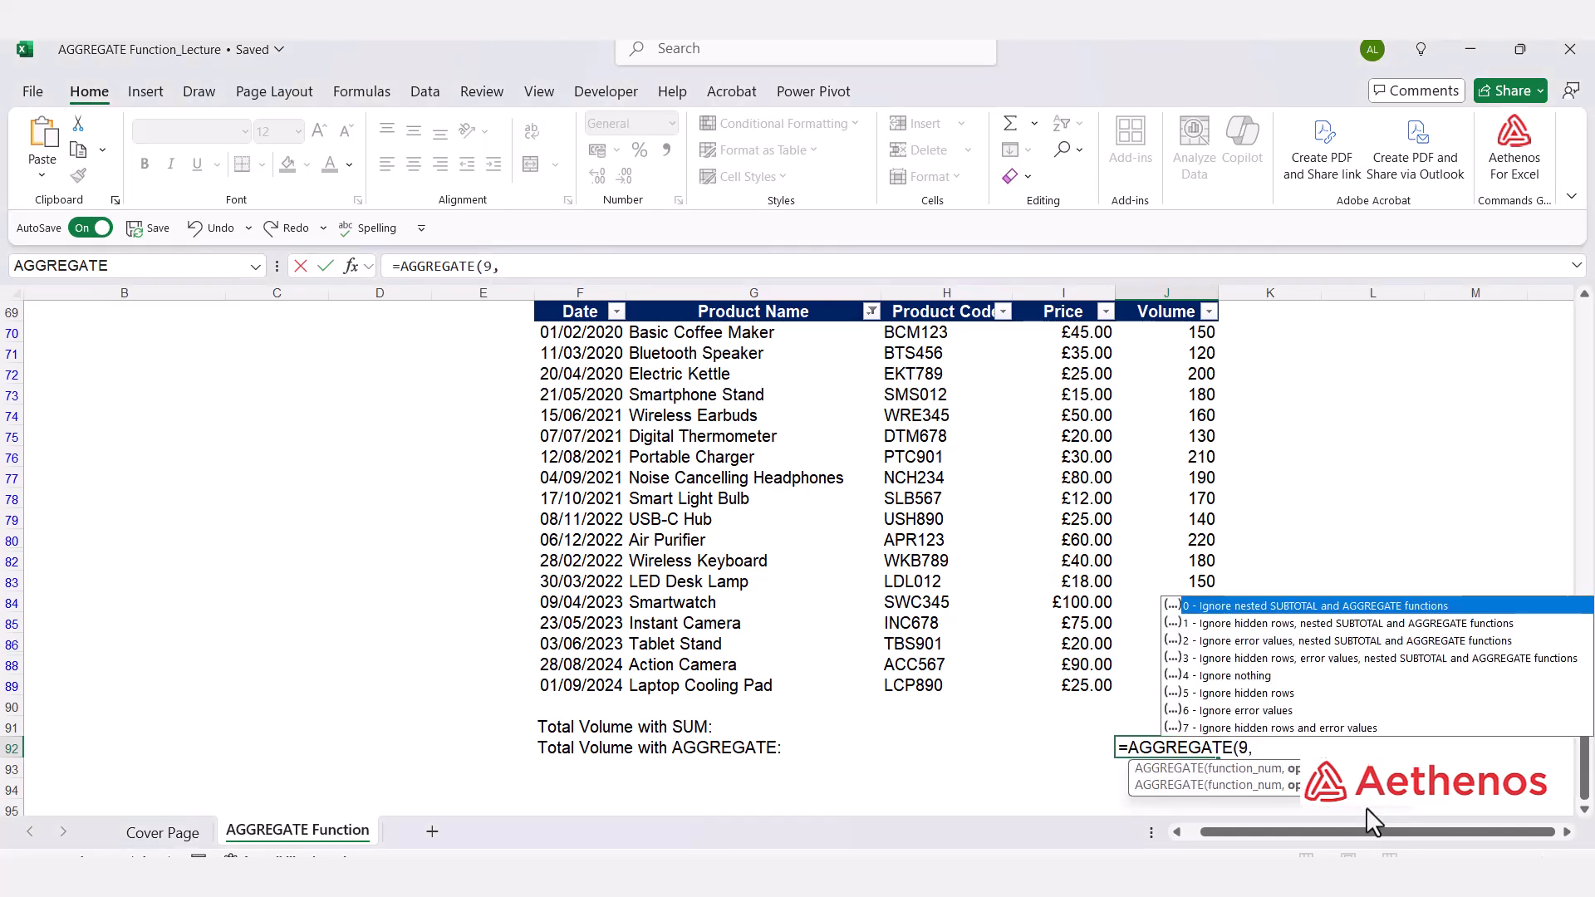
Complete the AGGREGATE formula in J92 with option 4 (Ignore nothing) over the range J70:J89.
{"action": "left_click", "coordinate": [1230, 676]}
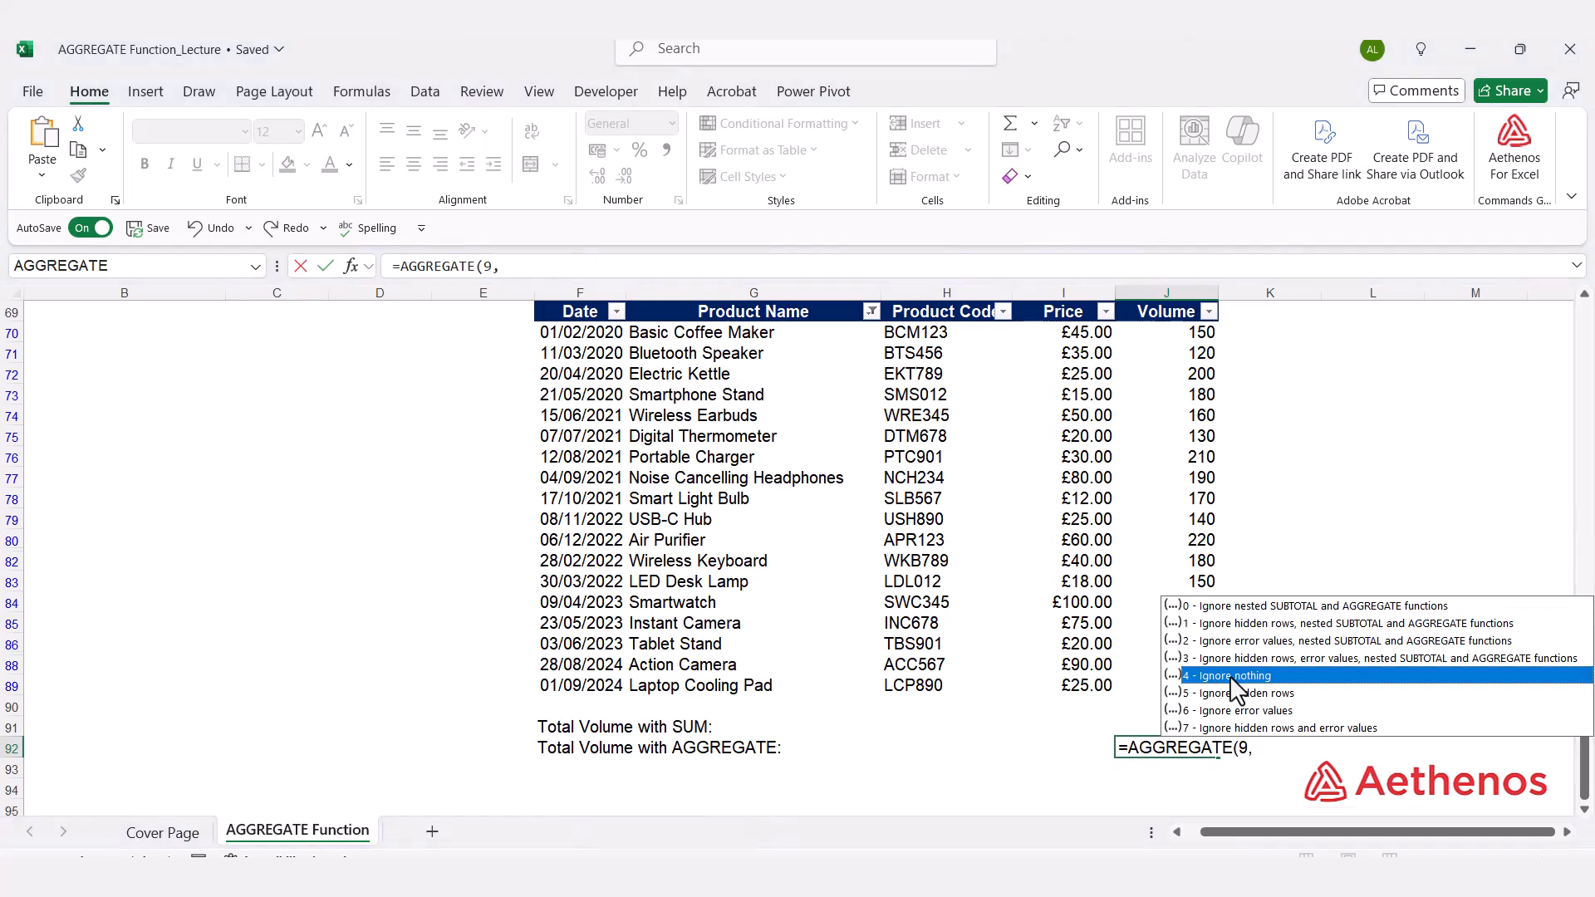
{"action": "double_click", "coordinate": [1229, 676]}
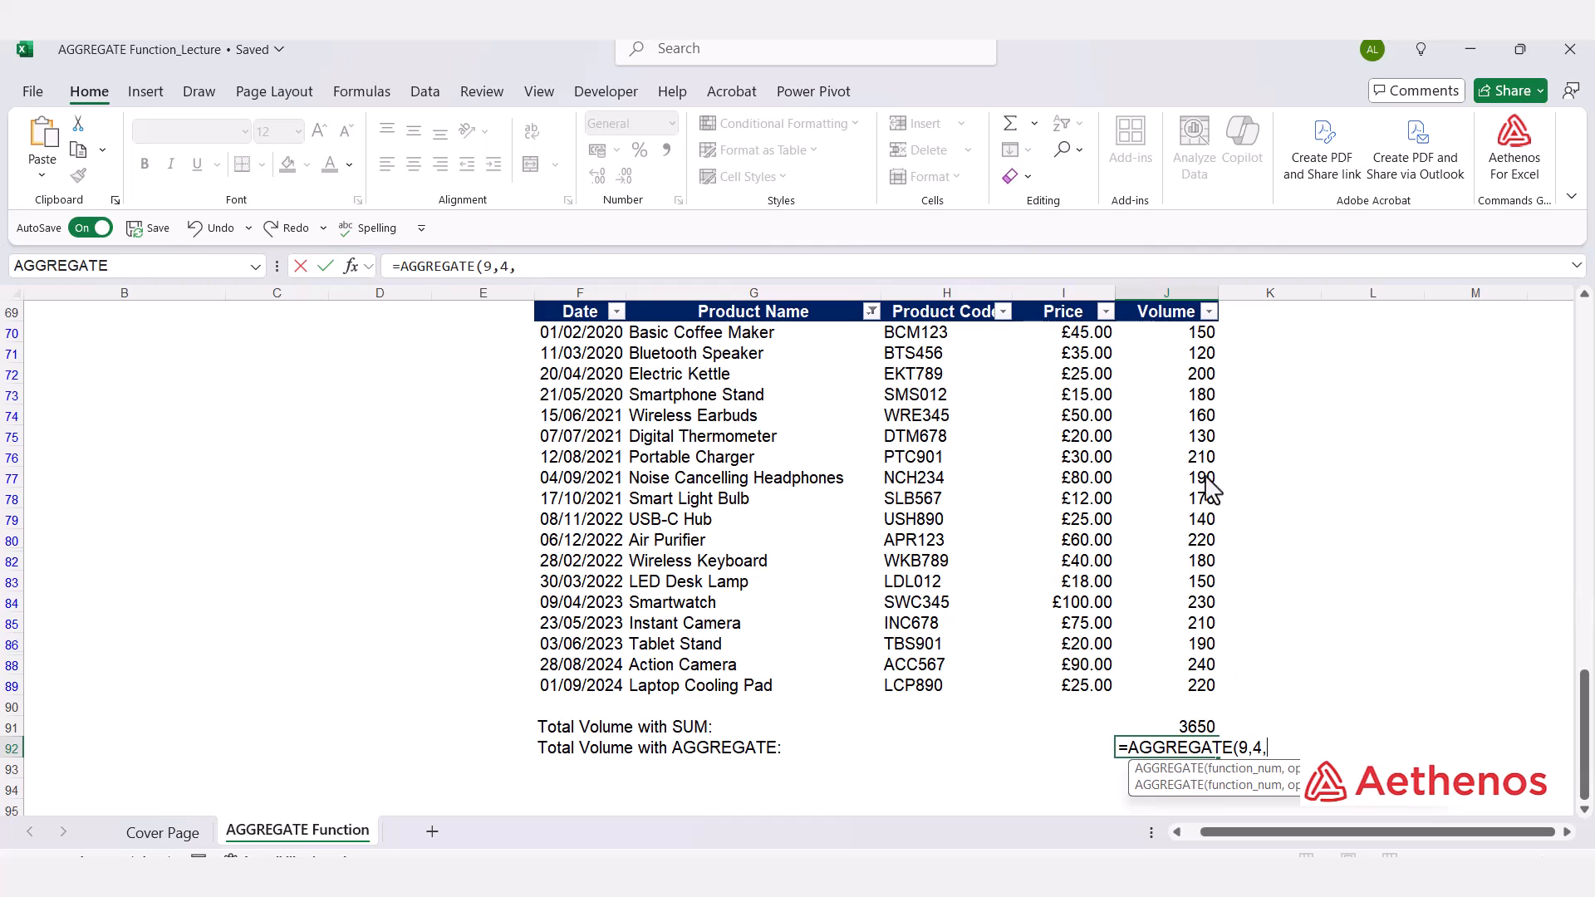
{"action": "left_click_drag", "start_coordinate": [1183, 341], "coordinate": [1155, 692]}
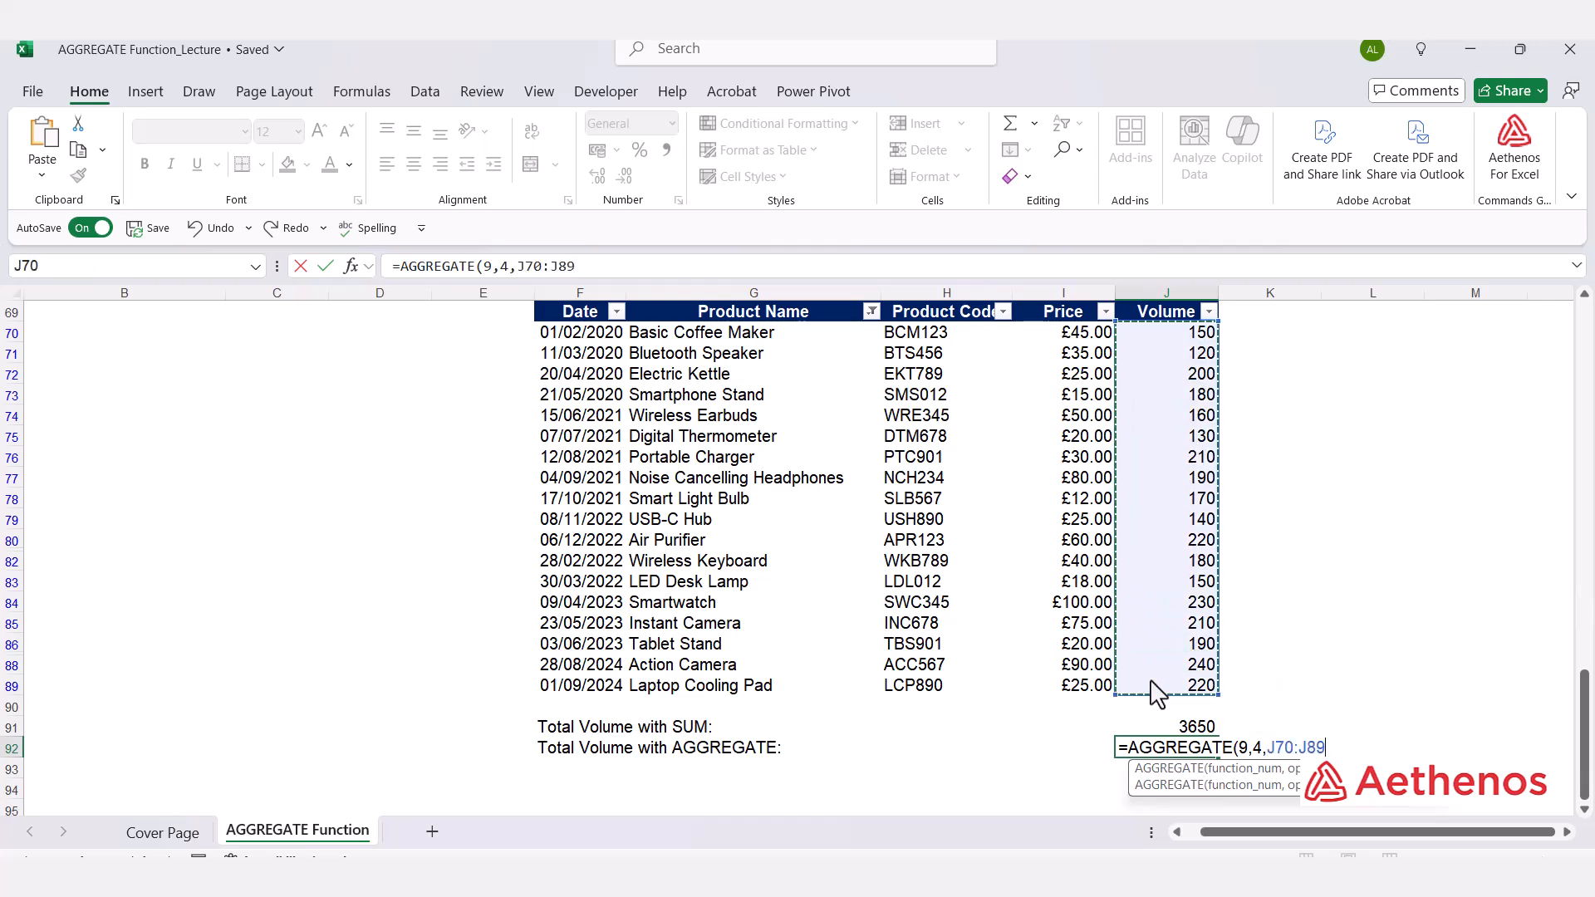
{"action": "type", "text": ")"}
{"action": "key", "text": "Return"}
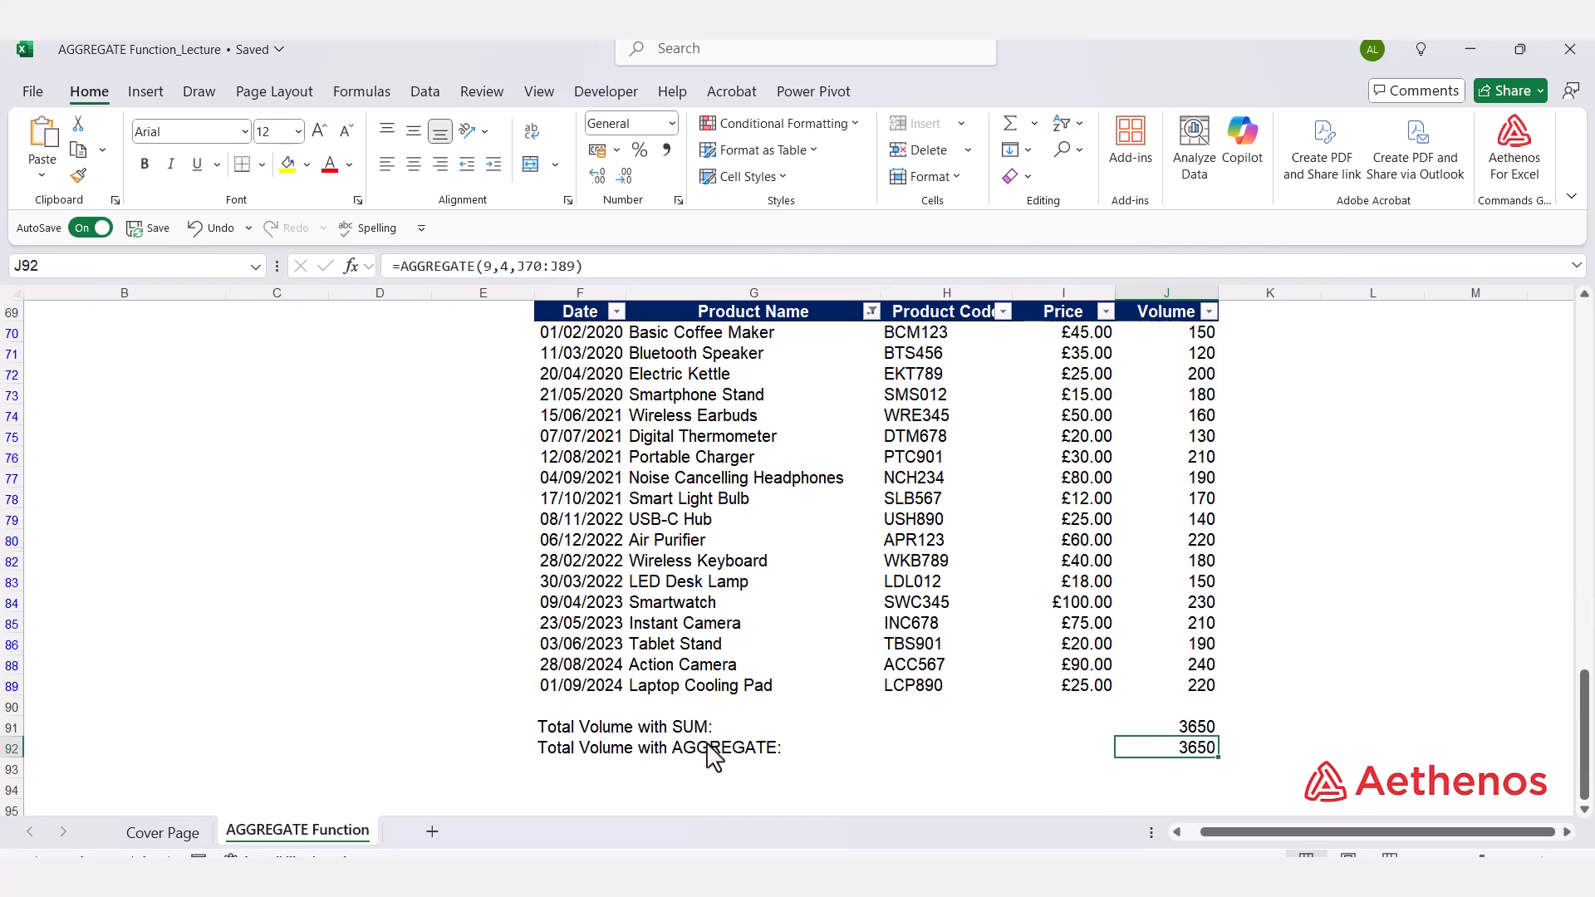
Change the AGGREGATE formula in cell J92 to use option 5 (Ignore hidden rows), keeping function 9 and the range J70:J89.
{"action": "left_click", "coordinate": [1142, 731]}
{"action": "left_click", "coordinate": [1155, 748]}
{"action": "double_click", "coordinate": [1155, 749]}
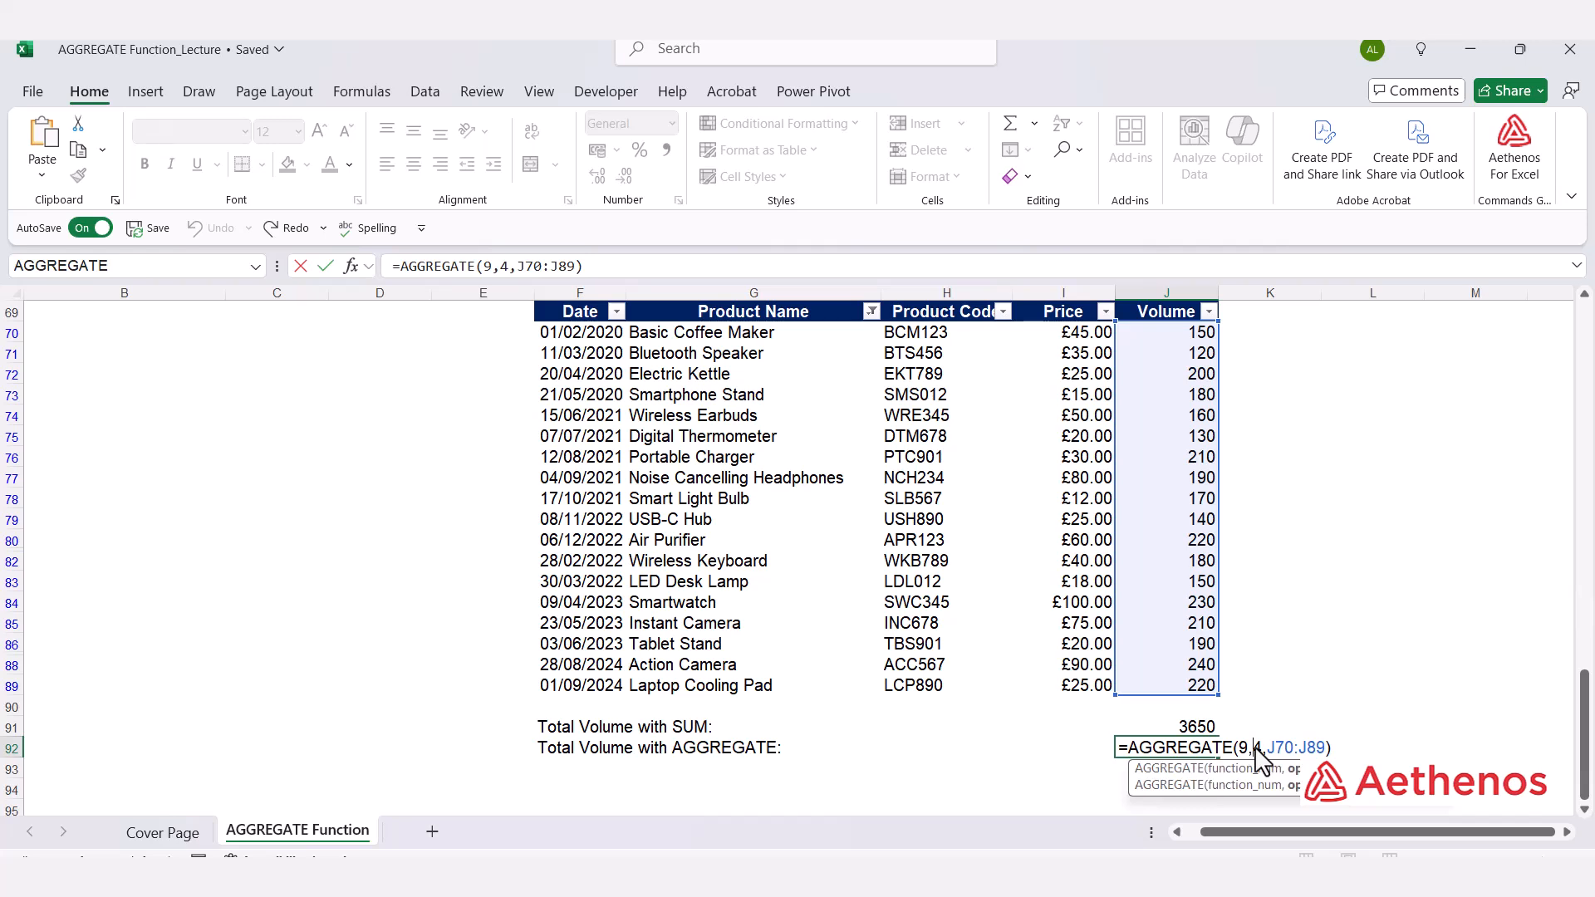
{"action": "key", "text": "Delete"}
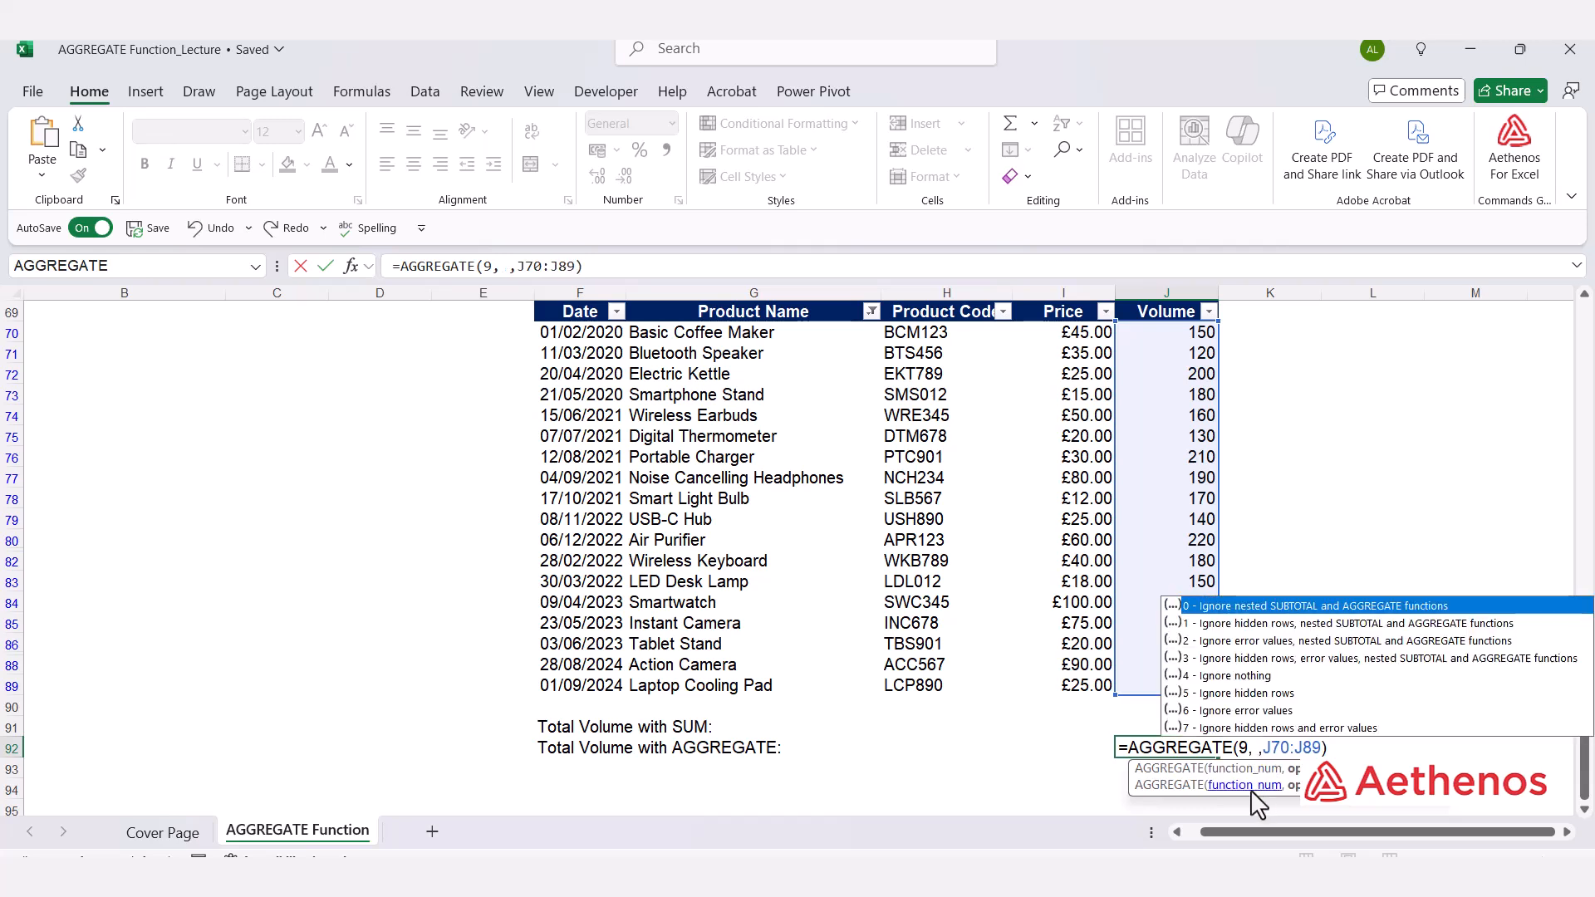
{"action": "double_click", "coordinate": [1267, 693]}
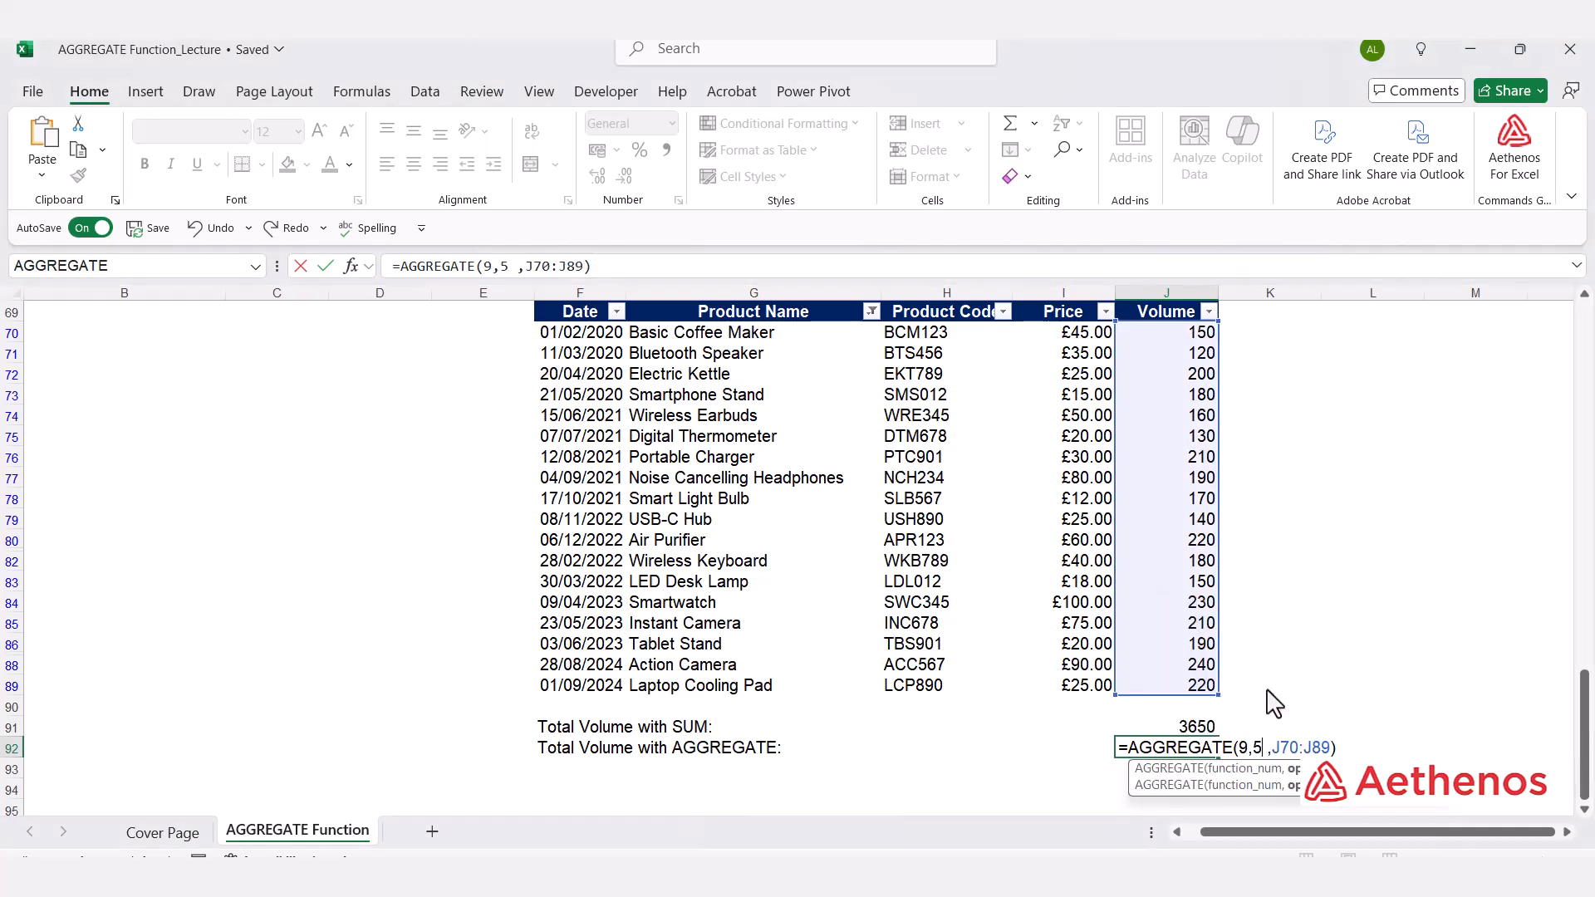
{"action": "key", "text": "Delete"}
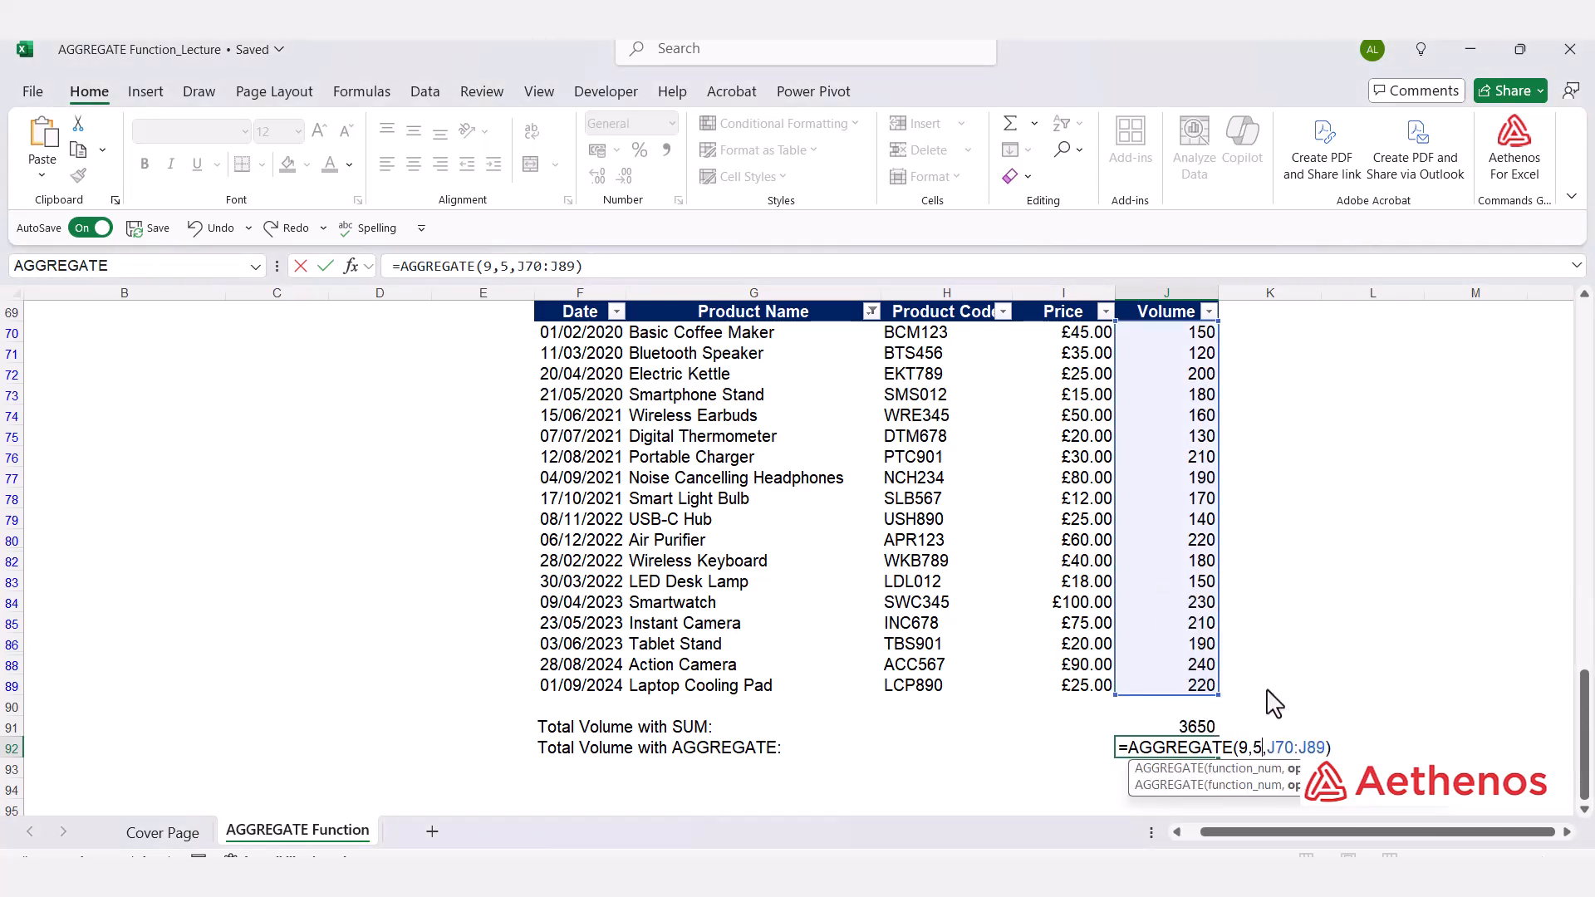
{"action": "key", "text": "Return"}
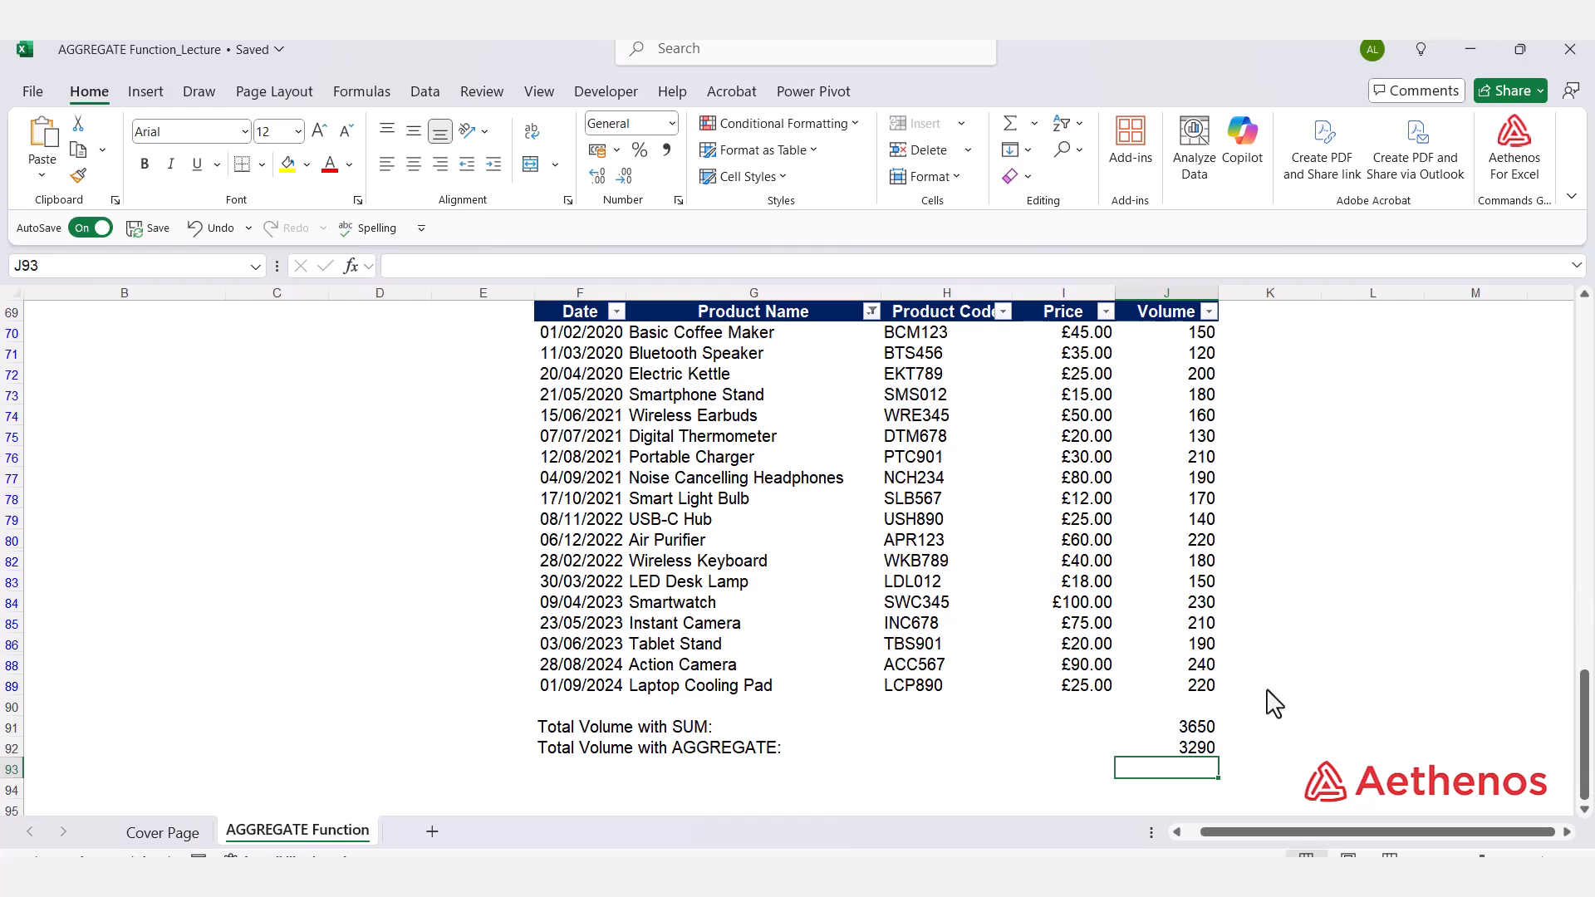
Compare the AGGREGATE total in cell J92 with the visible Volume values in J70:J89, ending with J92 selected.
{"action": "left_click", "coordinate": [1169, 749]}
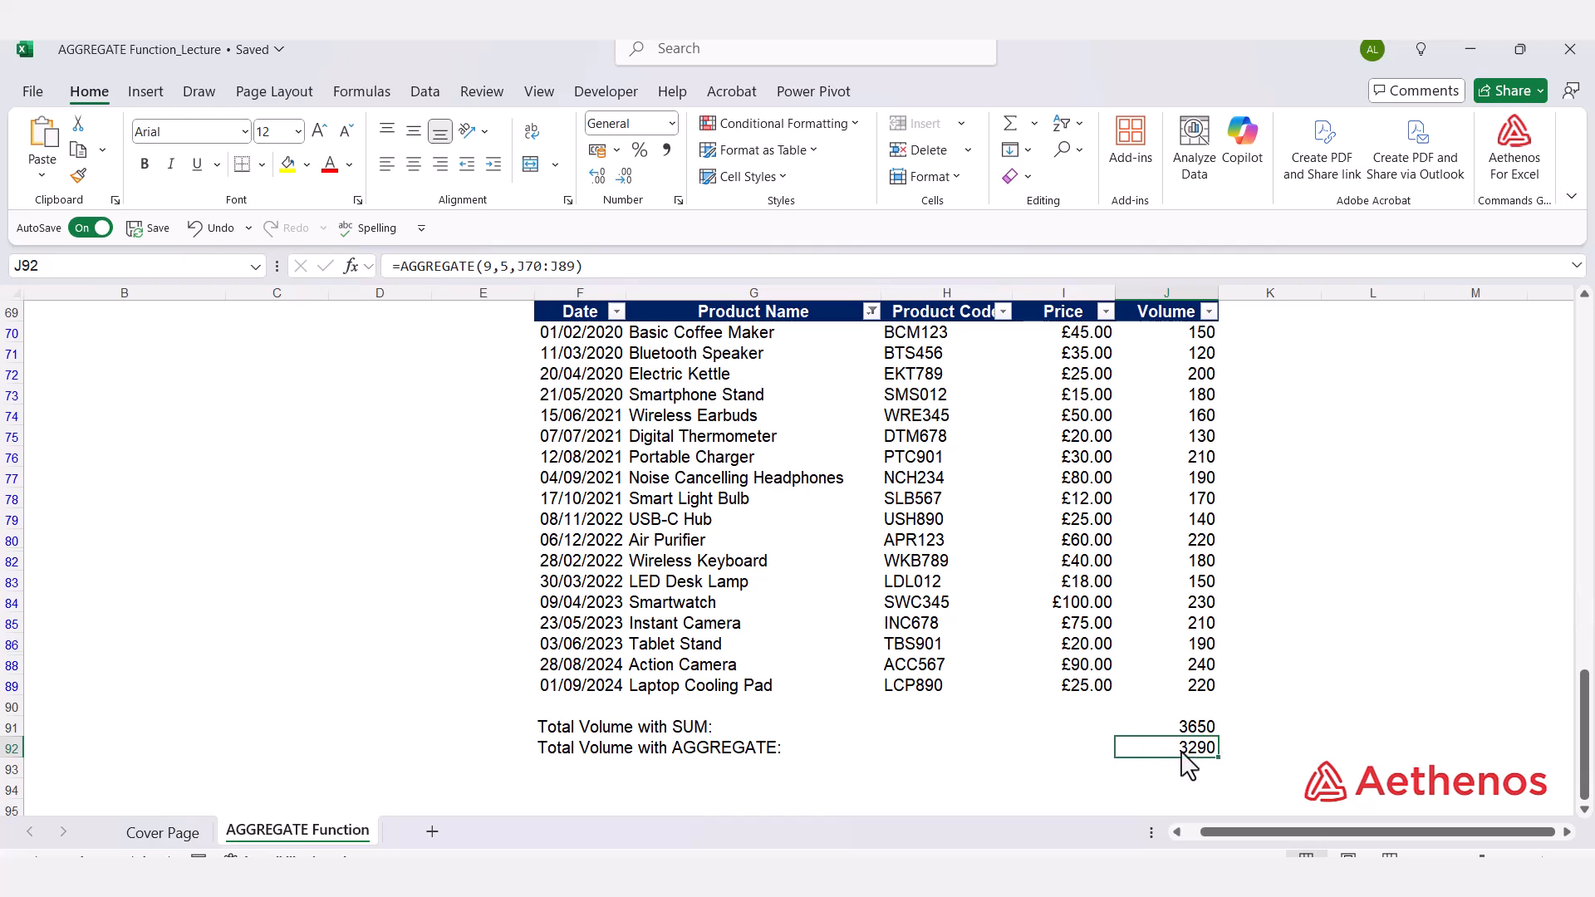
{"action": "left_click_drag", "start_coordinate": [1197, 333], "coordinate": [1168, 679]}
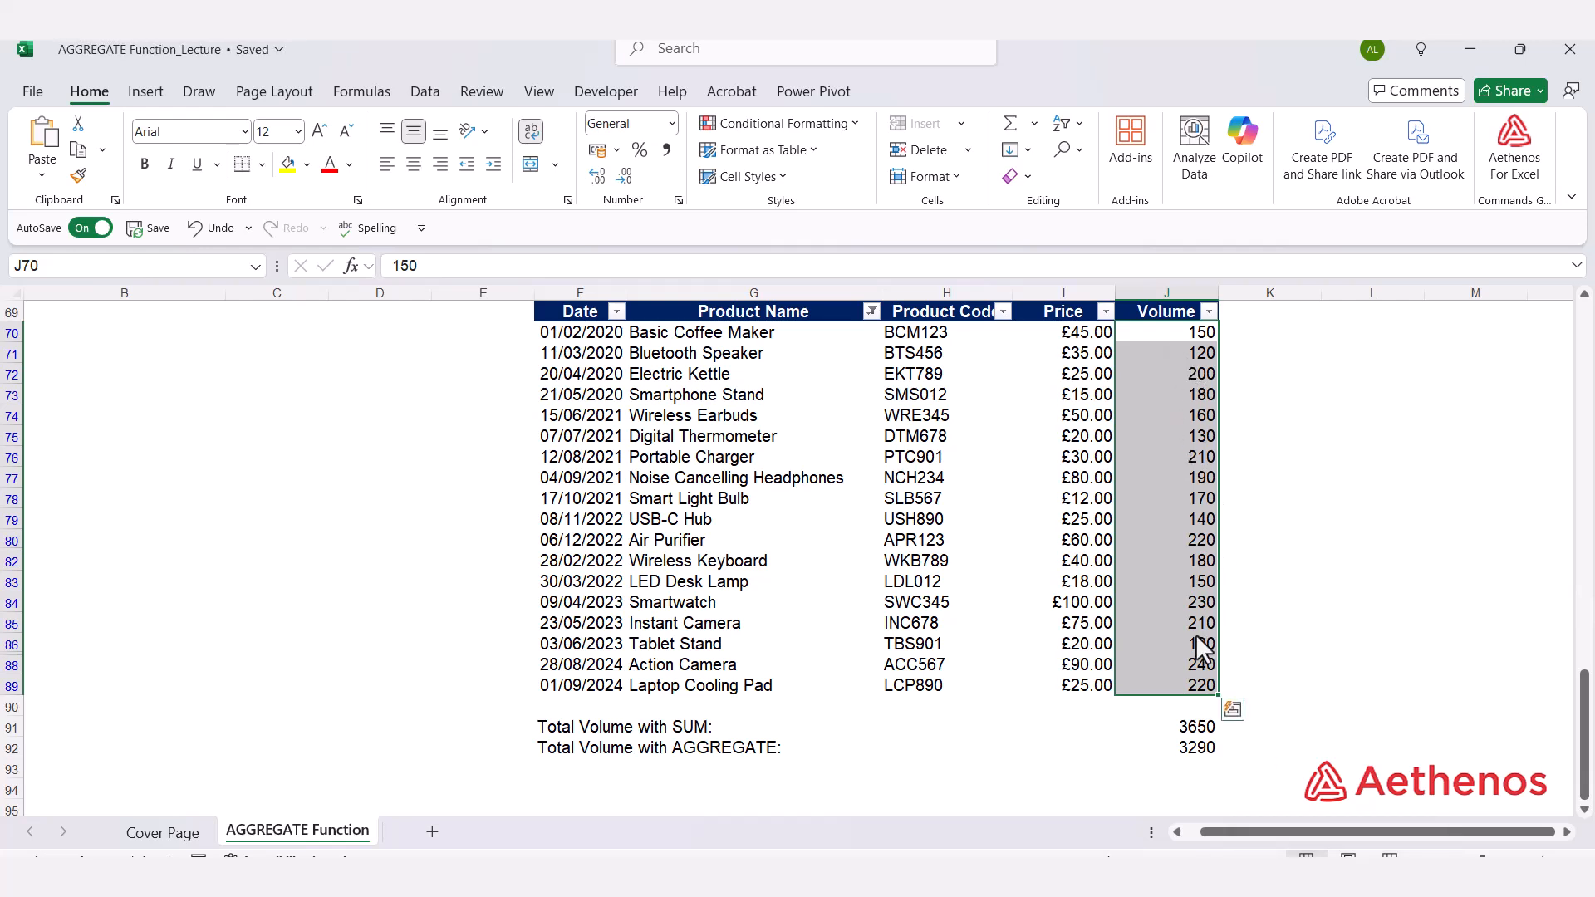
{"action": "left_click", "coordinate": [1179, 750]}
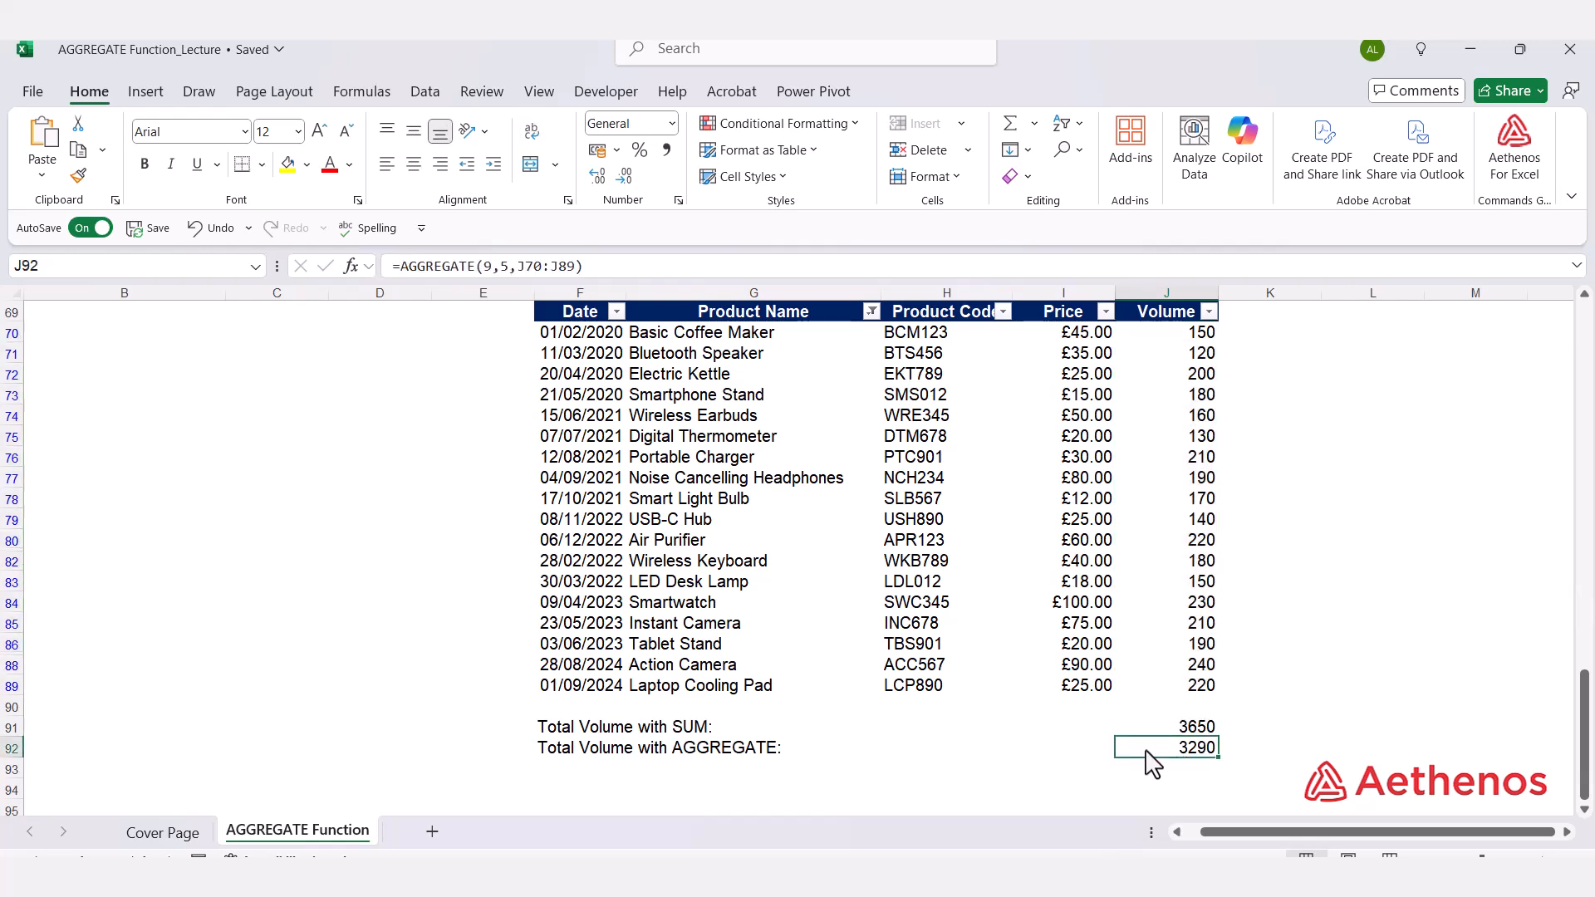